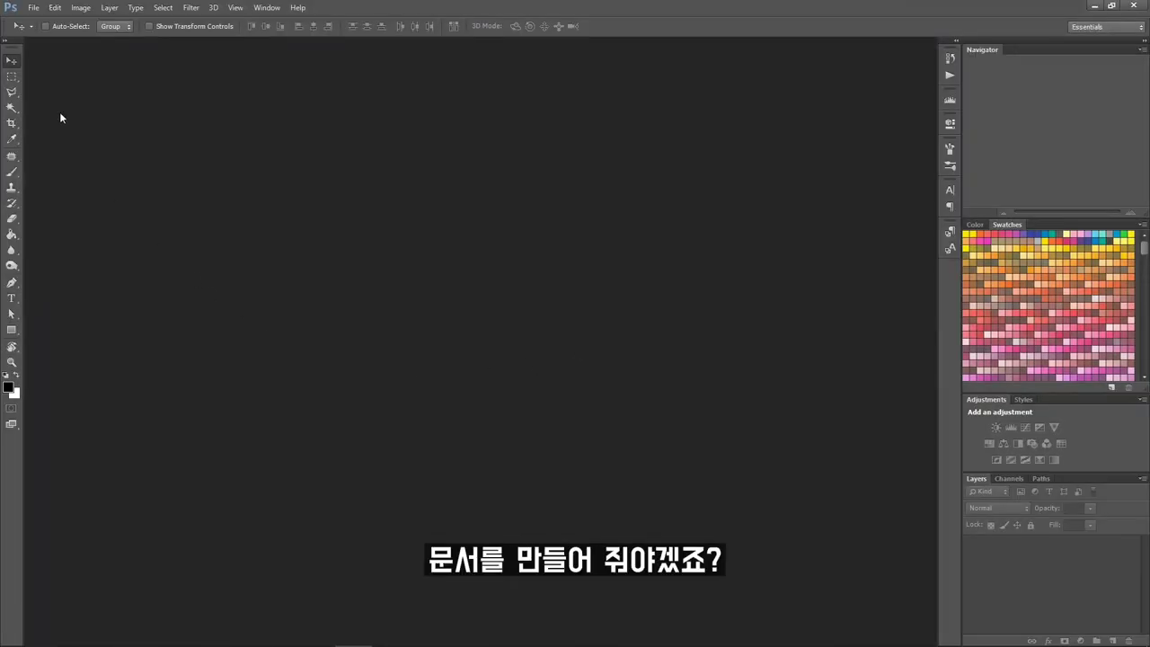
# Create a new blank 1920 × 1080 px document at 72 ppi with a white background
pyautogui.click(32, 11)
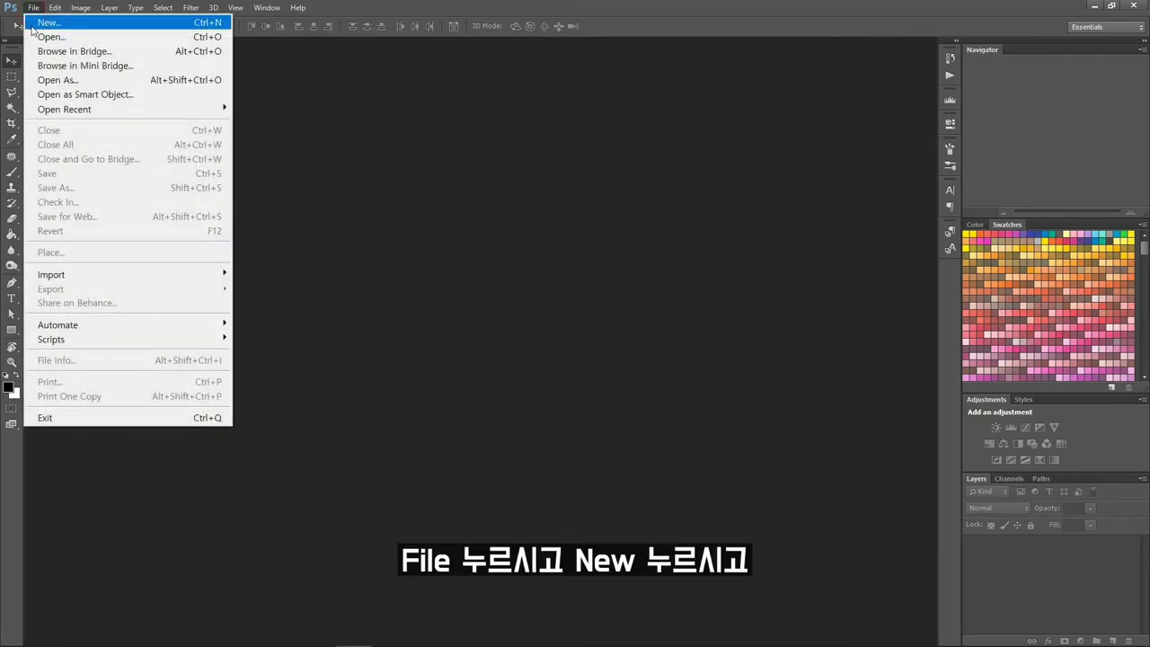
pyautogui.click(47, 22)
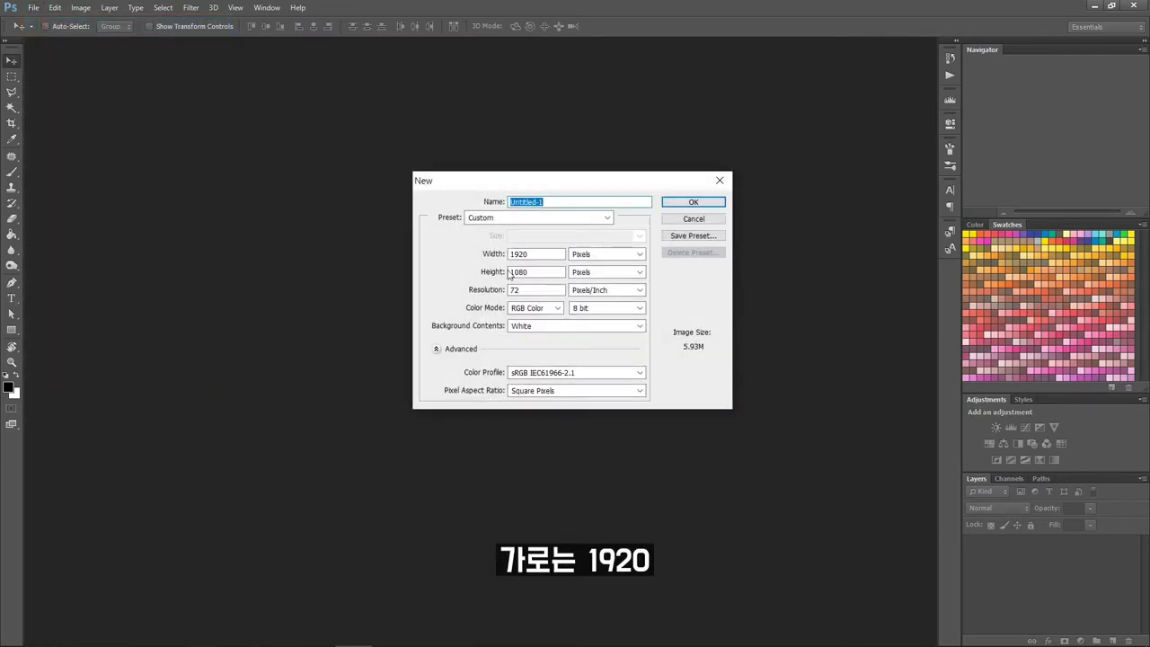
pyautogui.click(544, 257)
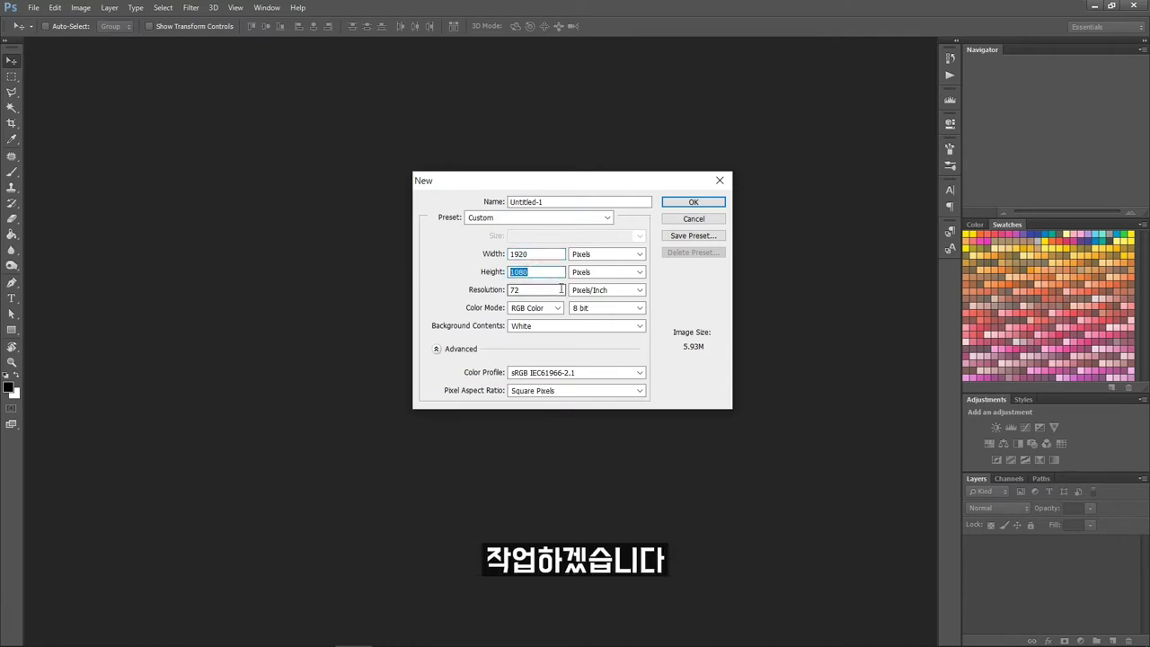
pyautogui.click(559, 289)
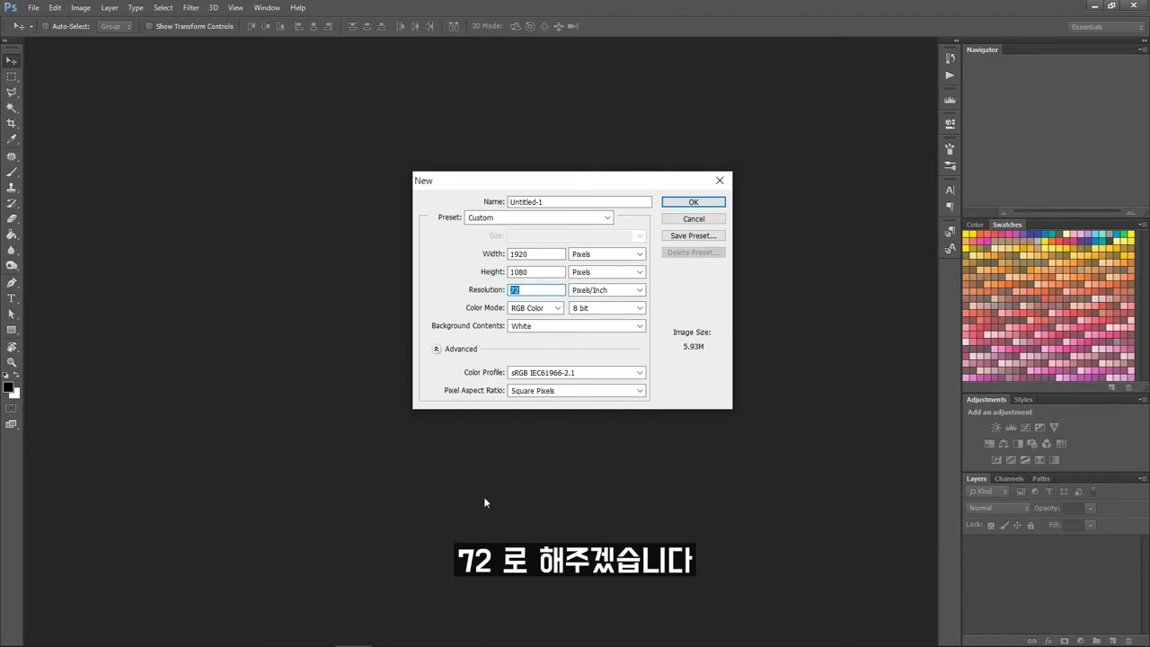
pyautogui.click(710, 204)
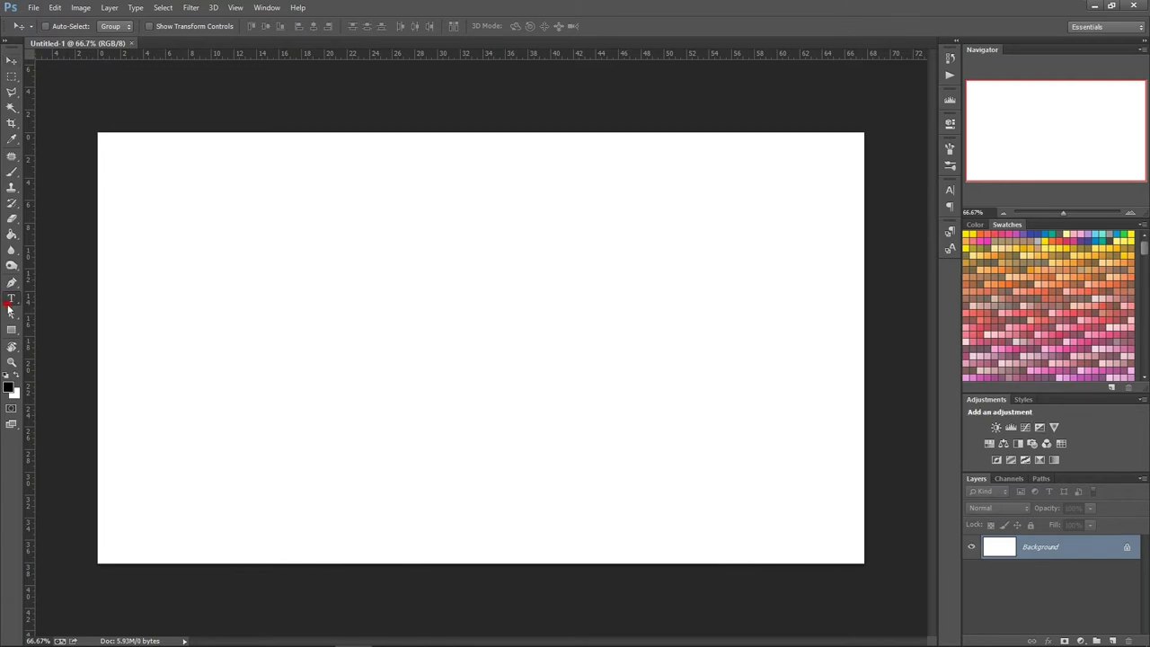
# Type the headline 이런그림자 on the canvas, then select the whole canvas and bring up its context menu
pyautogui.click(11, 298)
pyautogui.click(500, 321)
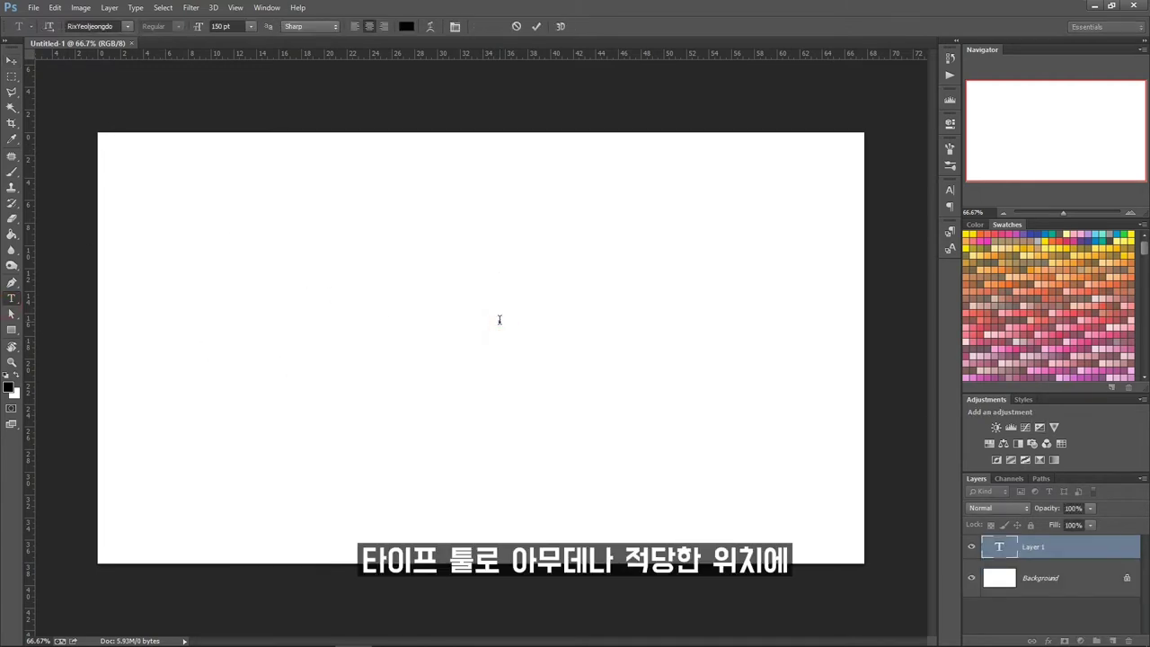
pyautogui.write('이런그림자')
pyautogui.click(12, 77)
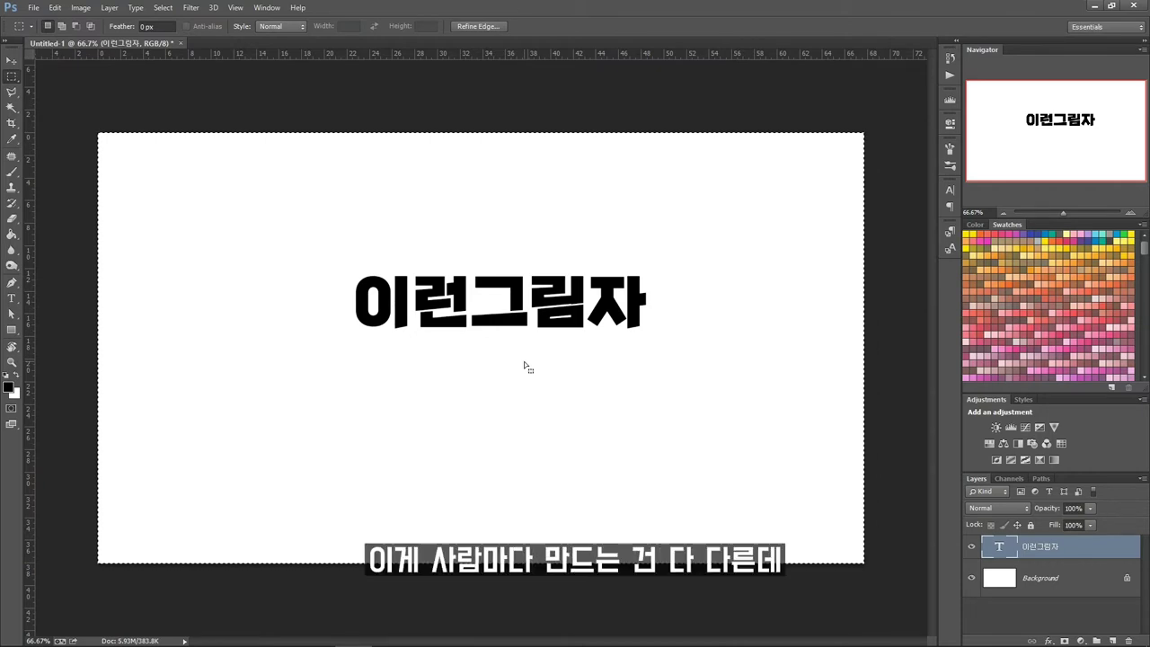
pyautogui.rightClick(526, 365)
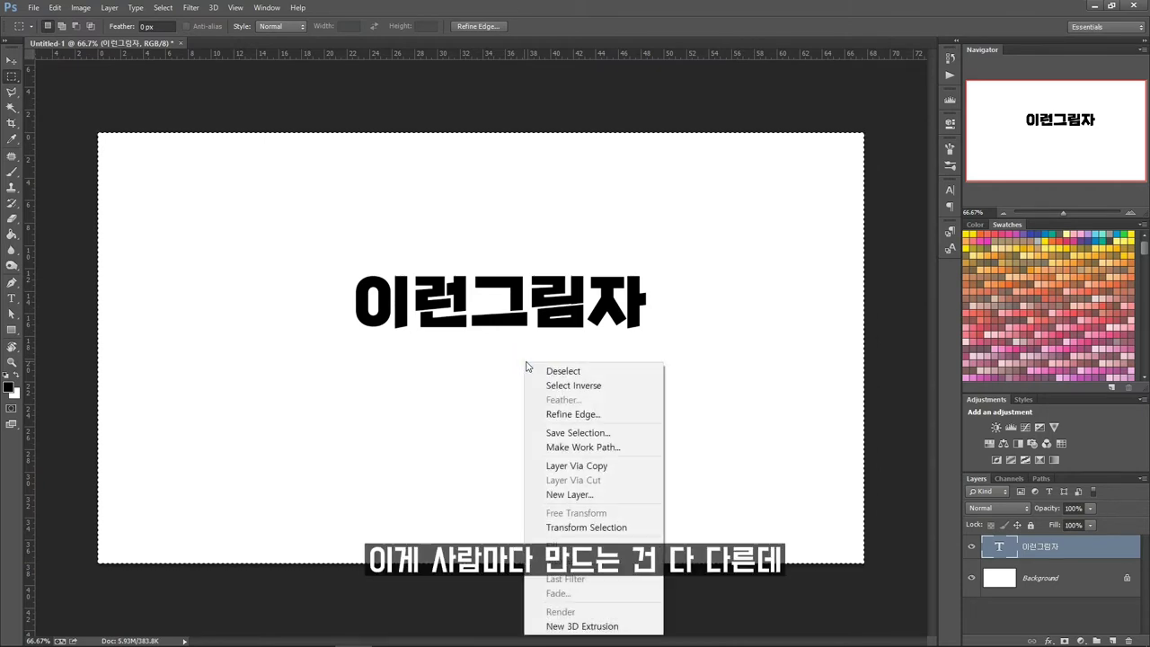
# Add vertical and horizontal guides crossing at the canvas centre, then deselect
pyautogui.click(651, 526)
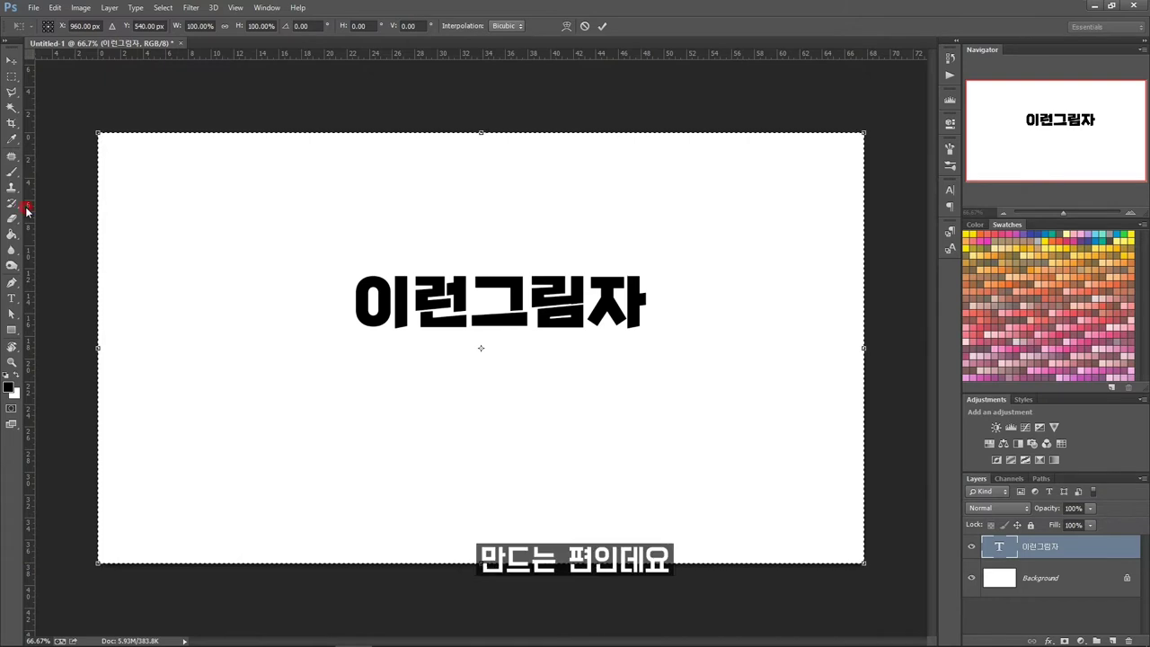
pyautogui.moveTo(26, 211); pyautogui.dragTo(481, 242)
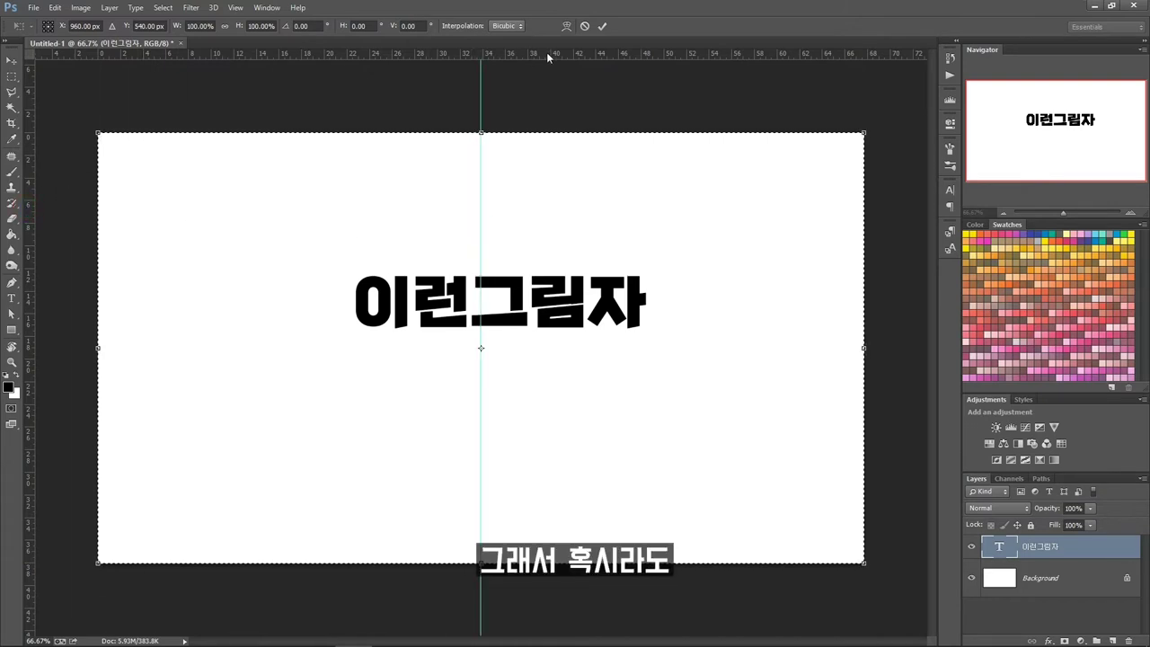
pyautogui.moveTo(546, 52); pyautogui.dragTo(555, 351)
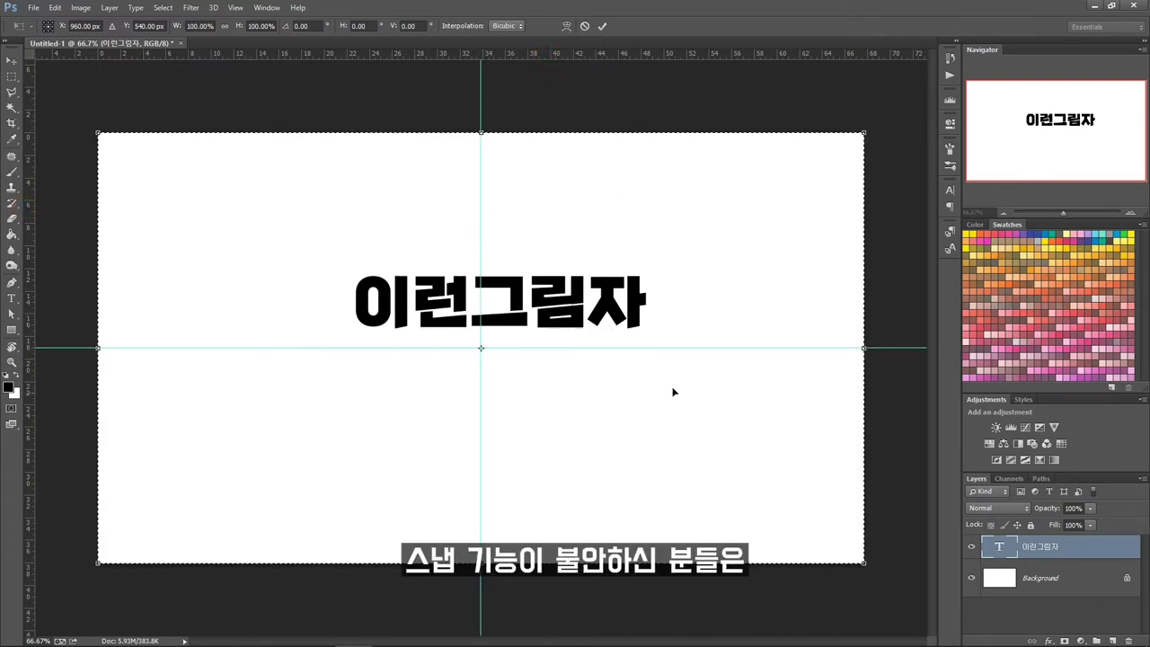
pyautogui.press('Return')
pyautogui.hotkey('ctrl', 'd')
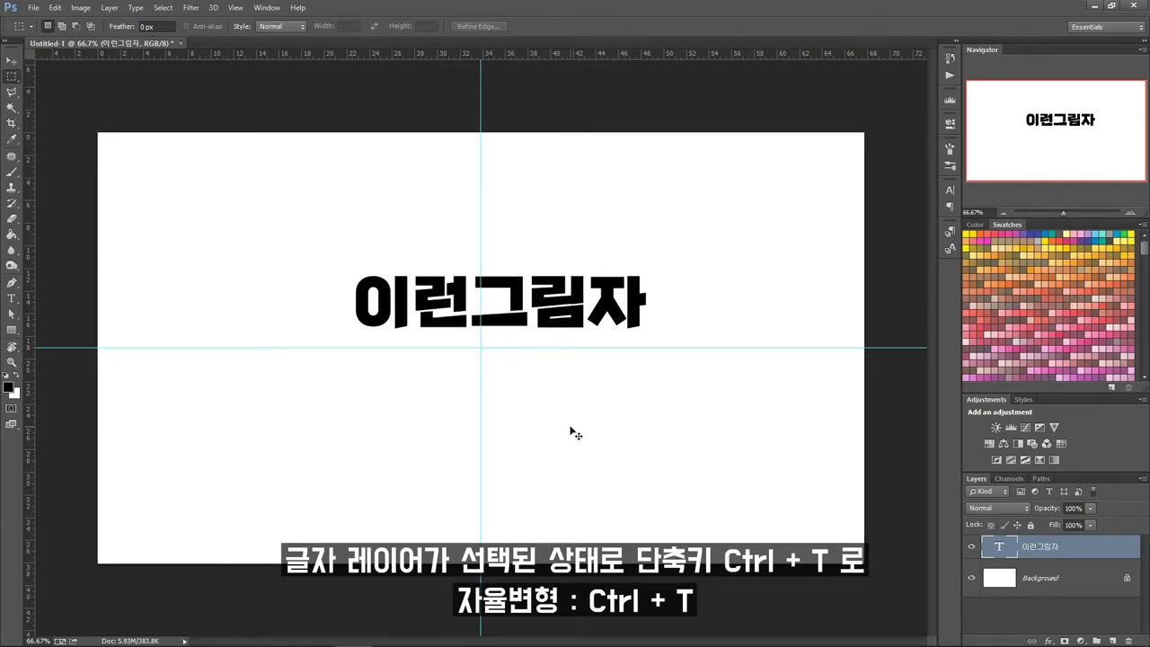
# Scale the headline to about 119% and centre it on the guide crossing
pyautogui.hotkey('ctrl', 't')
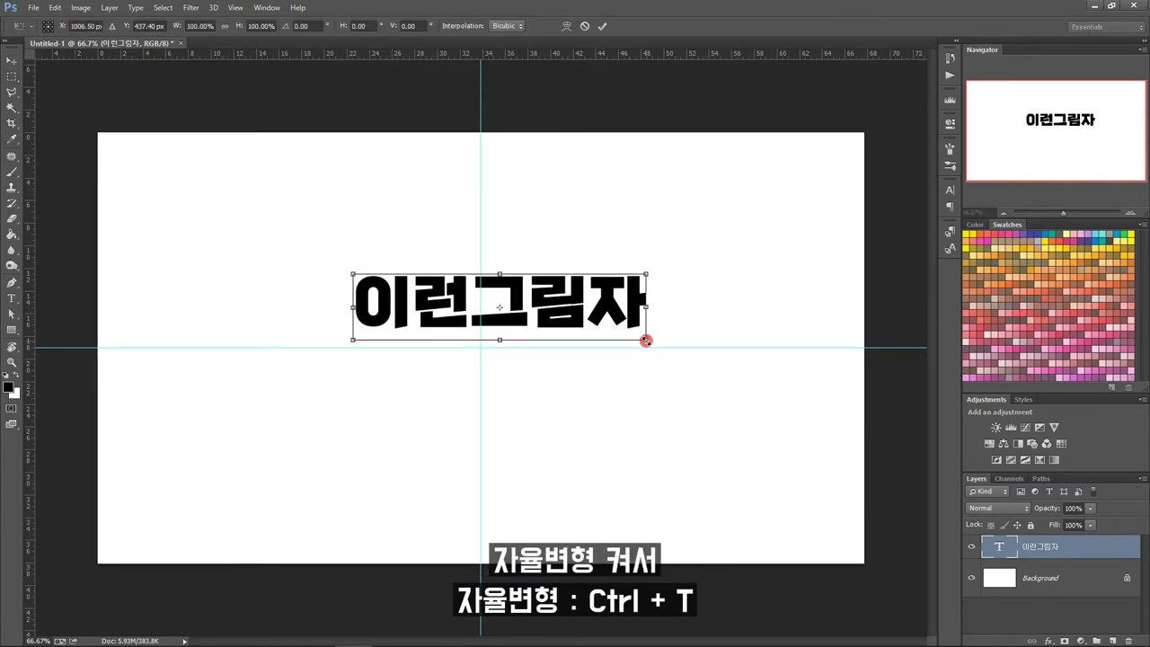
pyautogui.moveTo(646, 340); pyautogui.dragTo(692, 360)
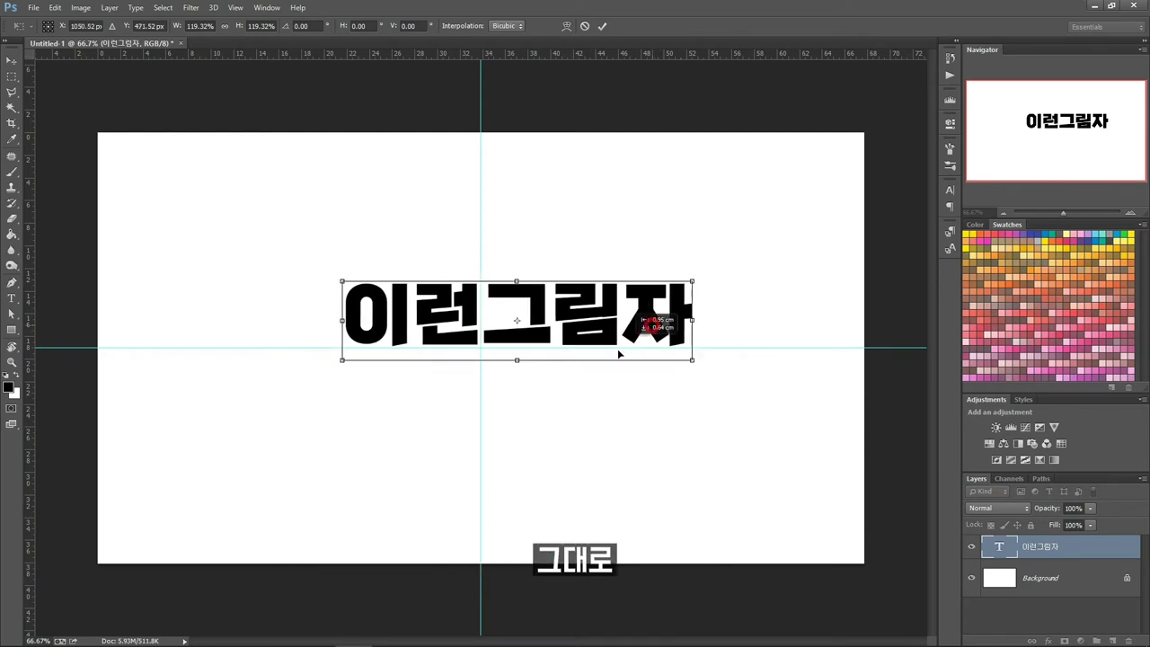
pyautogui.moveTo(619, 354); pyautogui.dragTo(607, 364)
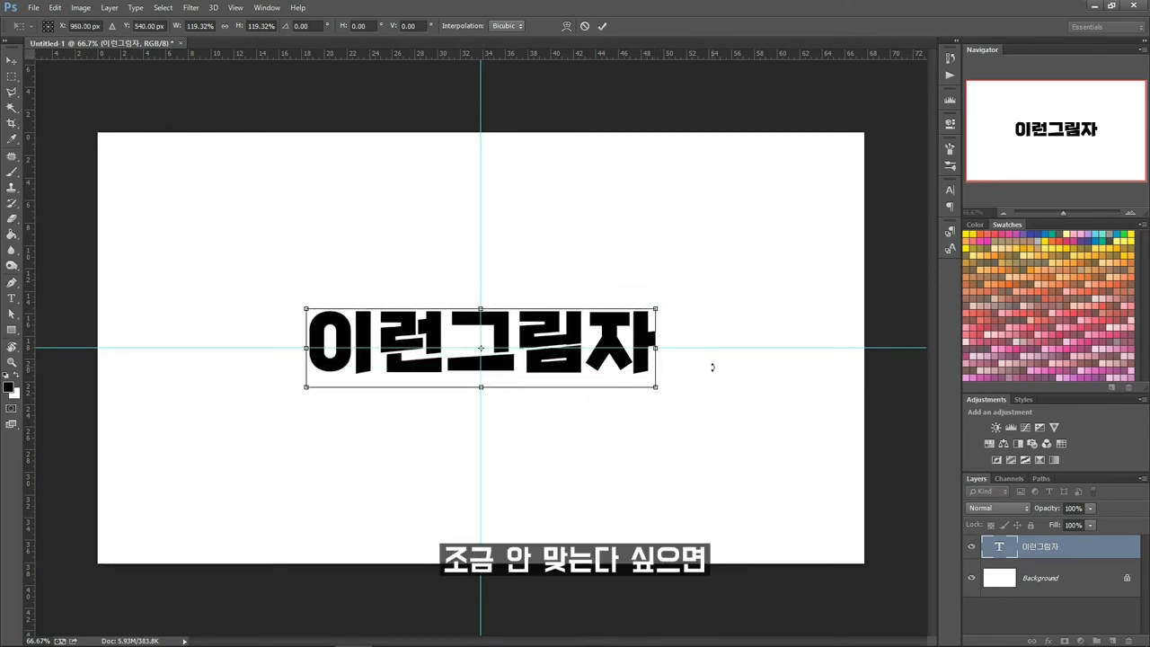
pyautogui.press('Down')
pyautogui.press('Down')
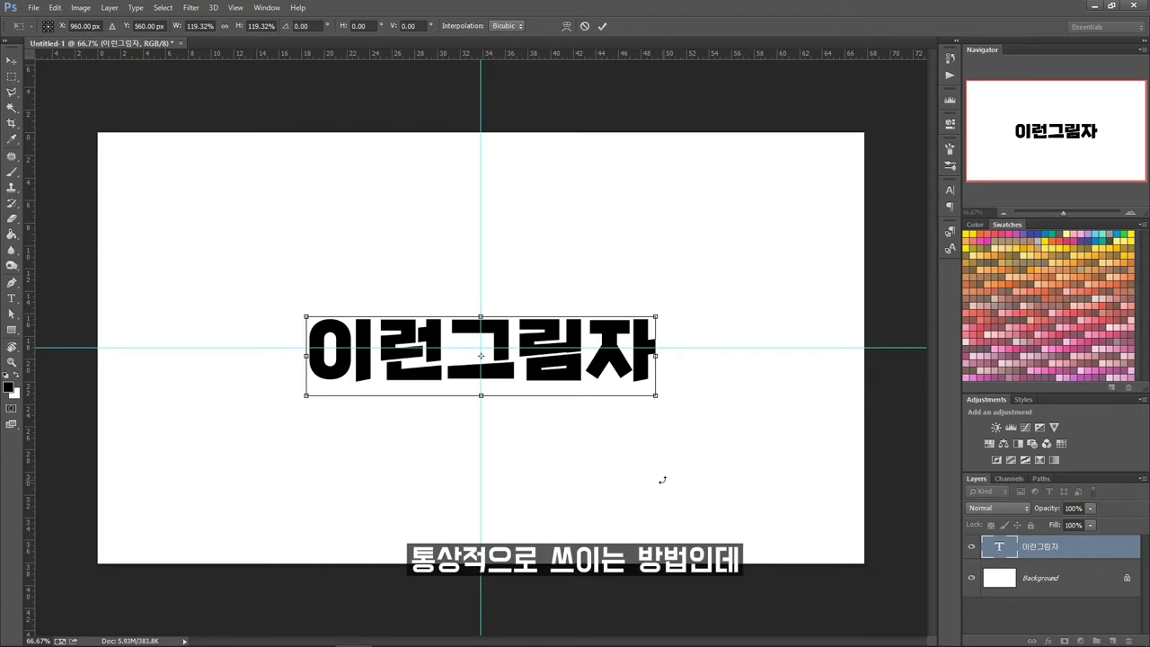
pyautogui.press('Return')
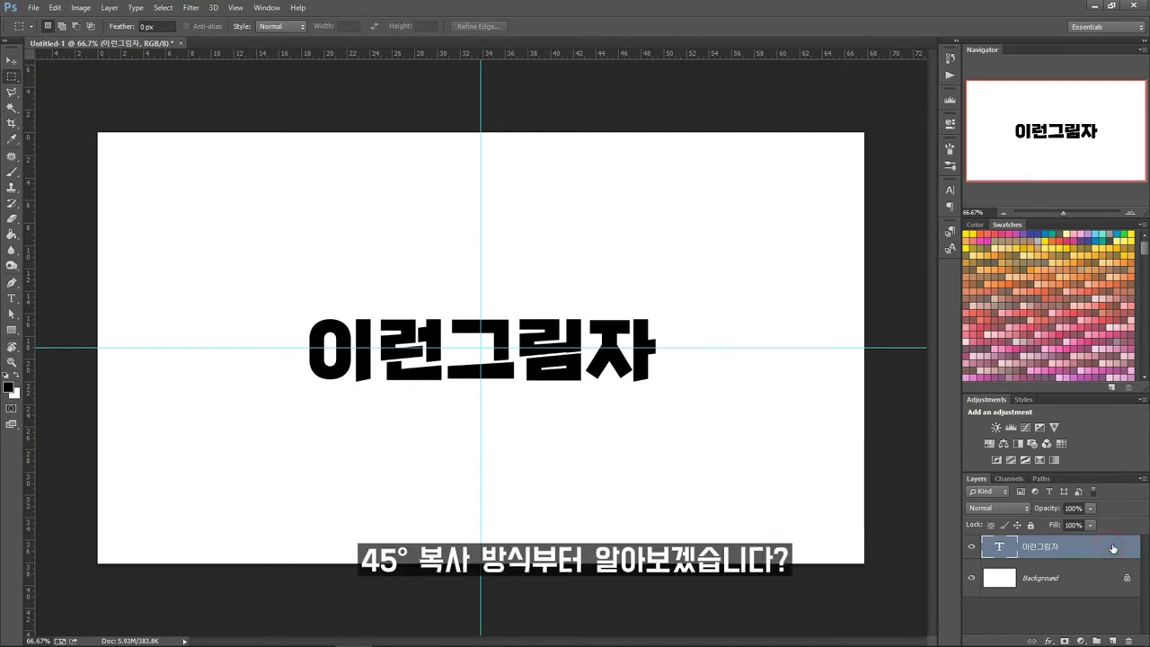
# Duplicate the headline layer and rotate the original lower layer to −45°
pyautogui.hotkey('ctrl', 'j')
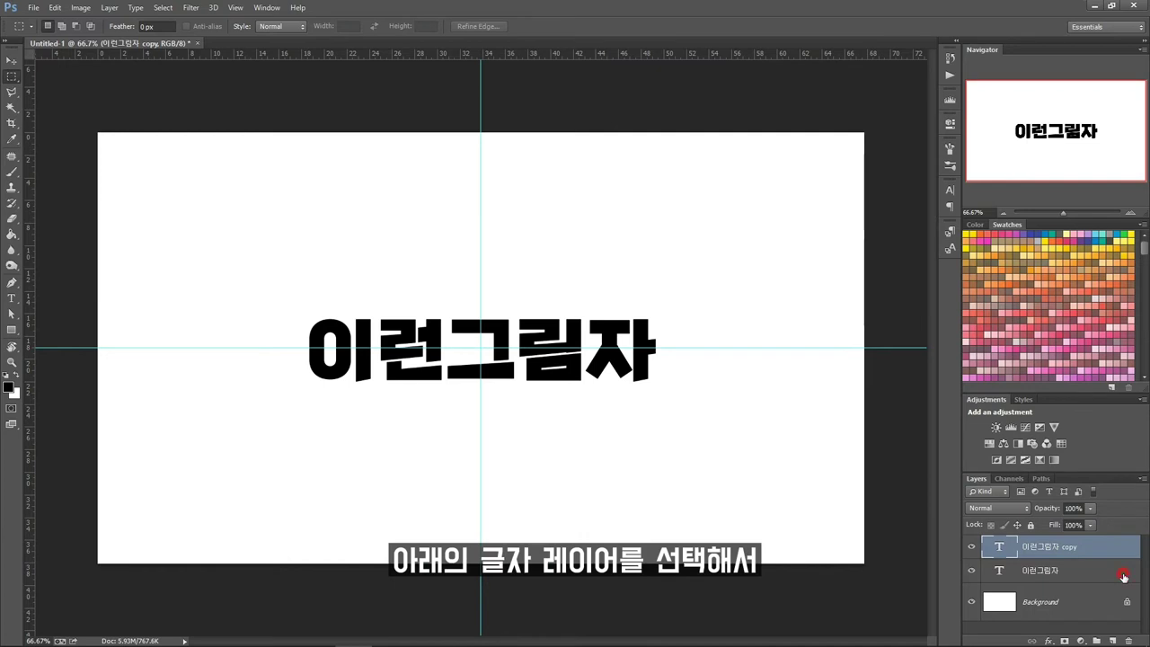
pyautogui.click(1124, 577)
pyautogui.hotkey('ctrl', 't')
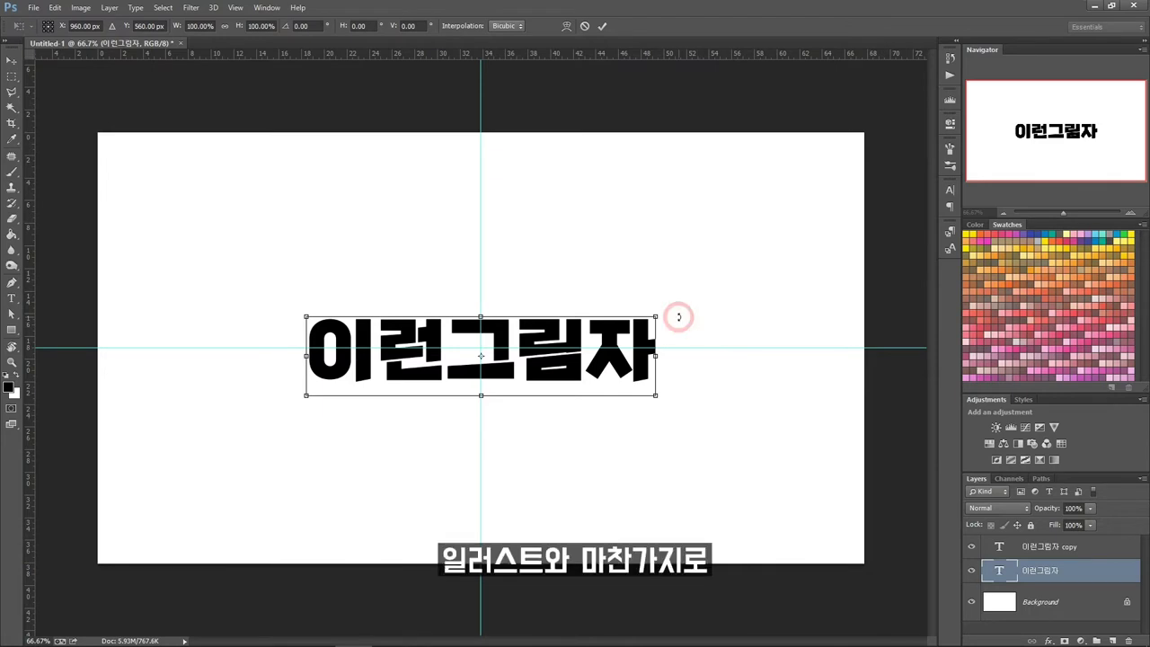
pyautogui.moveTo(679, 316); pyautogui.dragTo(612, 185)
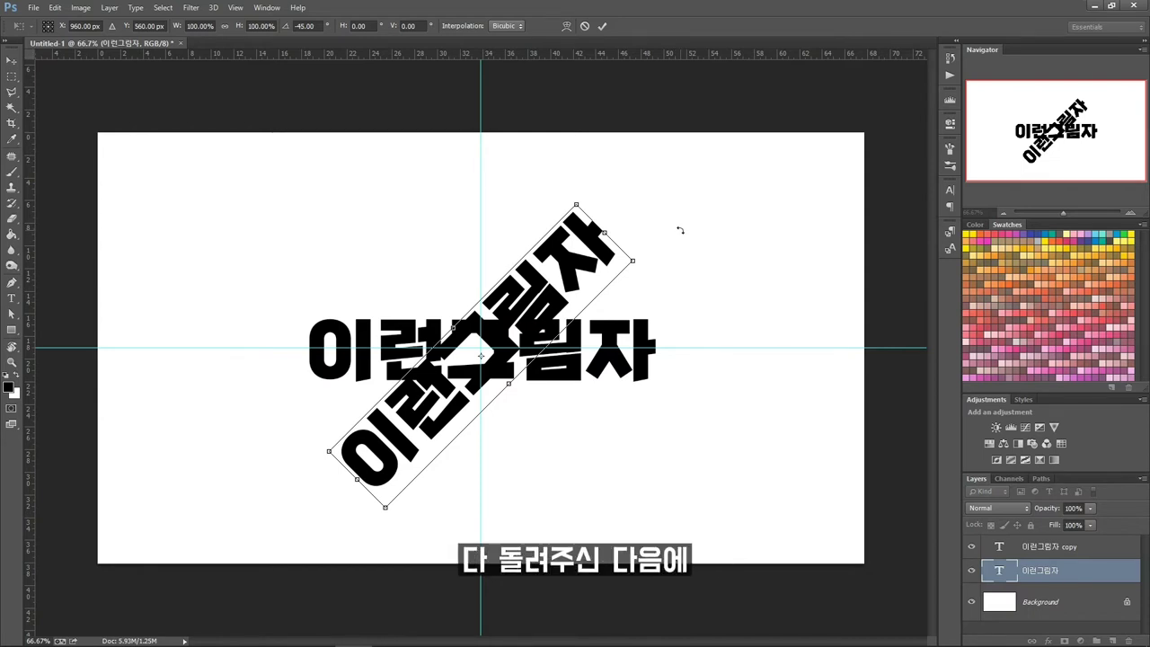
pyautogui.press('Return')
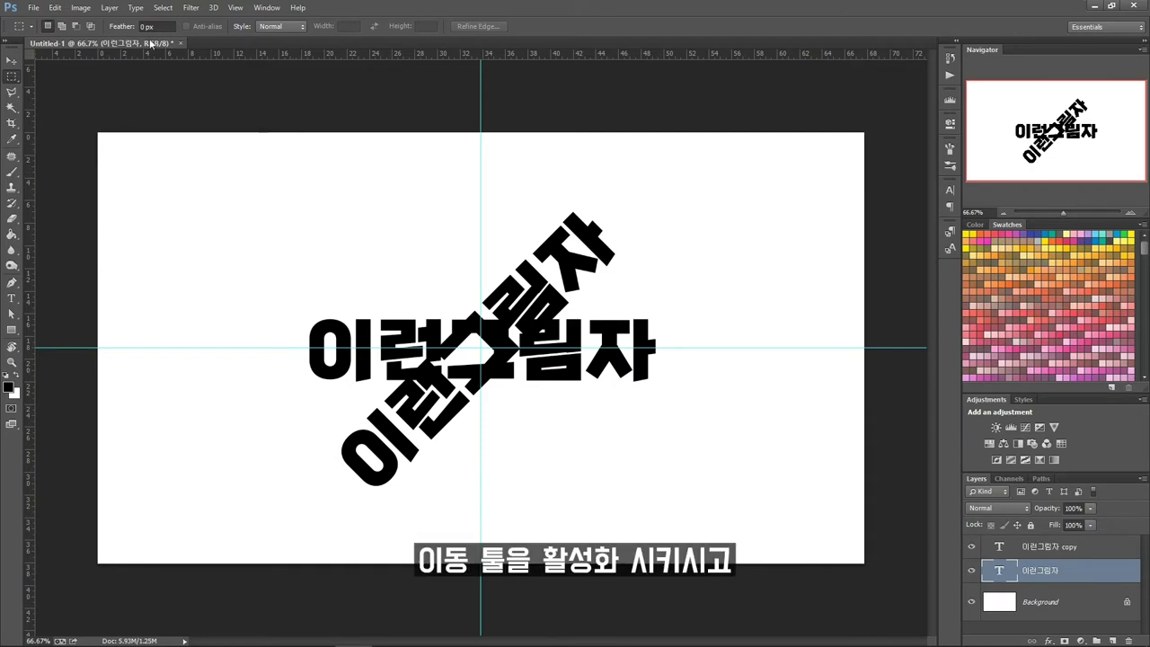
# Stack one-pixel-offset duplicates of the rotated text to build a diagonal shadow
pyautogui.click(10, 61)
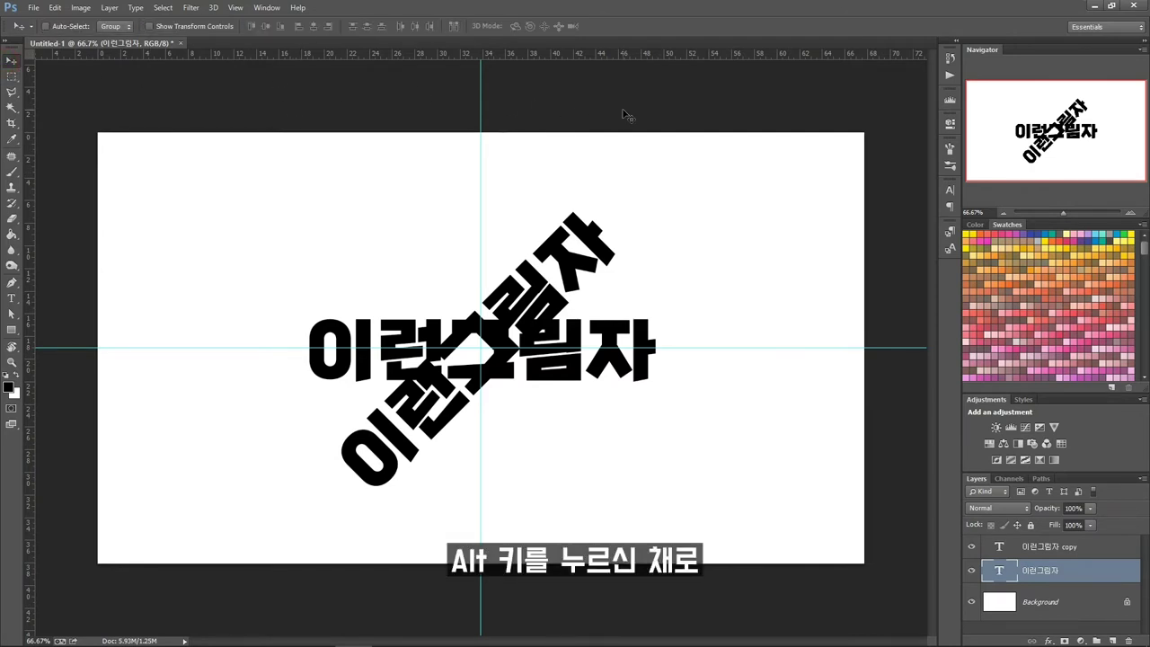
pyautogui.hotkey('alt', 'Down')
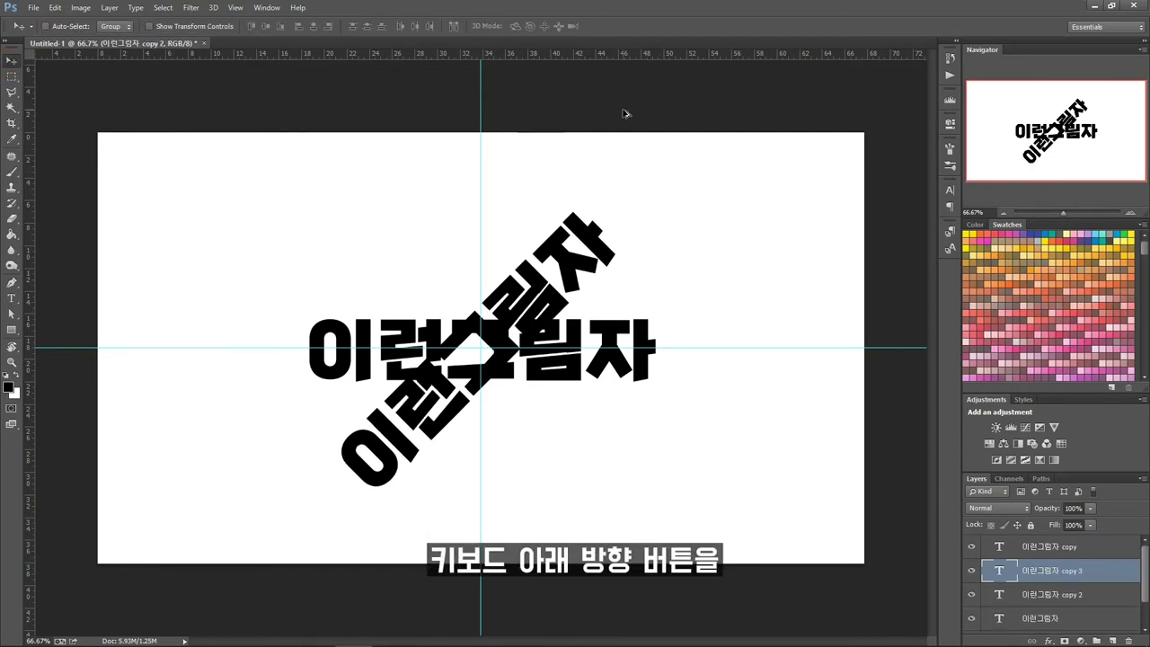
pyautogui.hotkey('alt', 'Down')
pyautogui.hotkey('alt', 'Down')
pyautogui.hotkey('alt', 'Down')
pyautogui.hotkey('alt', 'Down')
pyautogui.hotkey('alt', 'Down')
pyautogui.hotkey('alt', 'Down')
pyautogui.hotkey('alt', 'Down')
pyautogui.hotkey('alt', 'Down')
pyautogui.hotkey('alt', 'Down')
pyautogui.hotkey('alt', 'Down')
pyautogui.hotkey('alt', 'Down')
pyautogui.hotkey('alt', 'Down')
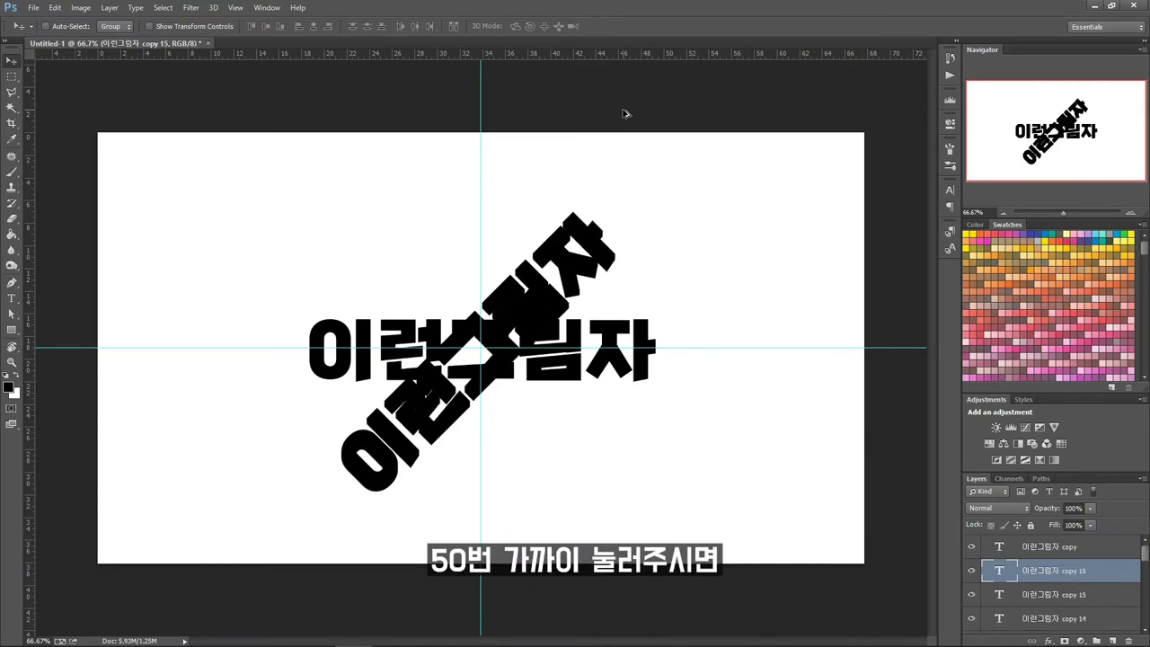
pyautogui.hotkey('alt', 'Down')
pyautogui.hotkey('alt', 'Down')
pyautogui.hotkey('alt', 'Down')
pyautogui.hotkey('alt', 'Down')
pyautogui.hotkey('ctrl', 'alt', 'shift', 't')
pyautogui.hotkey('ctrl', 'alt', 'shift', 't')
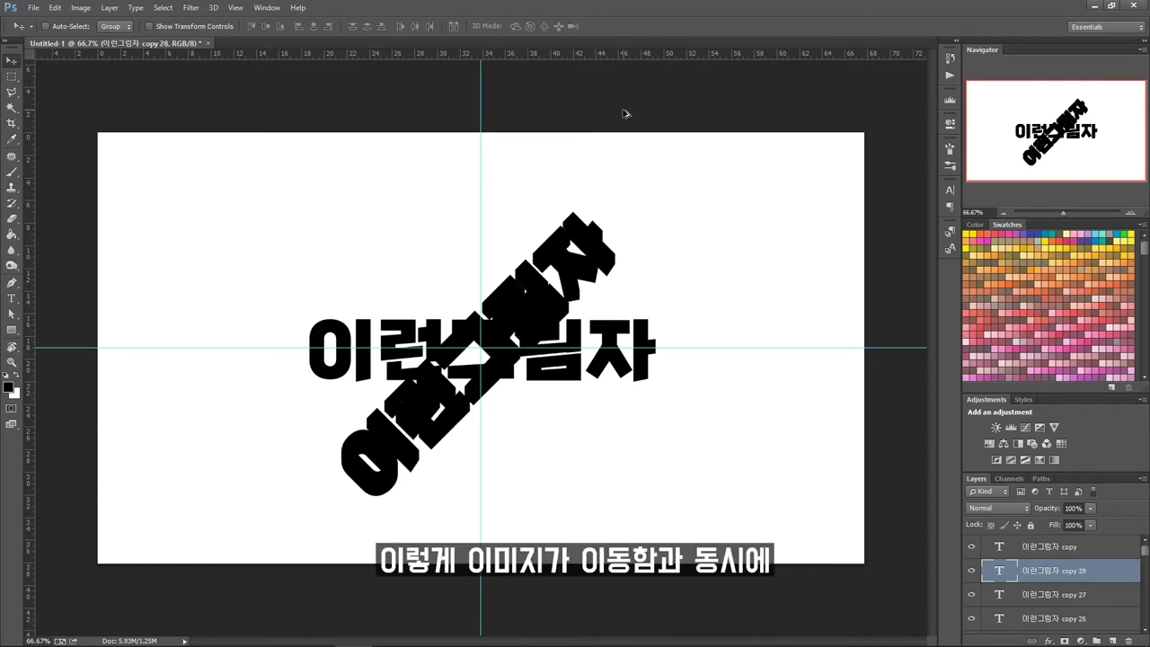
pyautogui.hotkey('ctrl', 'alt', 'shift', 't')
pyautogui.hotkey('ctrl', 'alt', 'shift', 't')
pyautogui.hotkey('ctrl', 'alt', 'shift', 't')
pyautogui.hotkey('ctrl', 'alt', 'shift', 't')
pyautogui.hotkey('ctrl', 'alt', 'shift', 't')
pyautogui.hotkey('ctrl', 'alt', 'shift', 't')
pyautogui.hotkey('ctrl', 'alt', 'shift', 't')
pyautogui.hotkey('ctrl', 'alt', 'shift', 't')
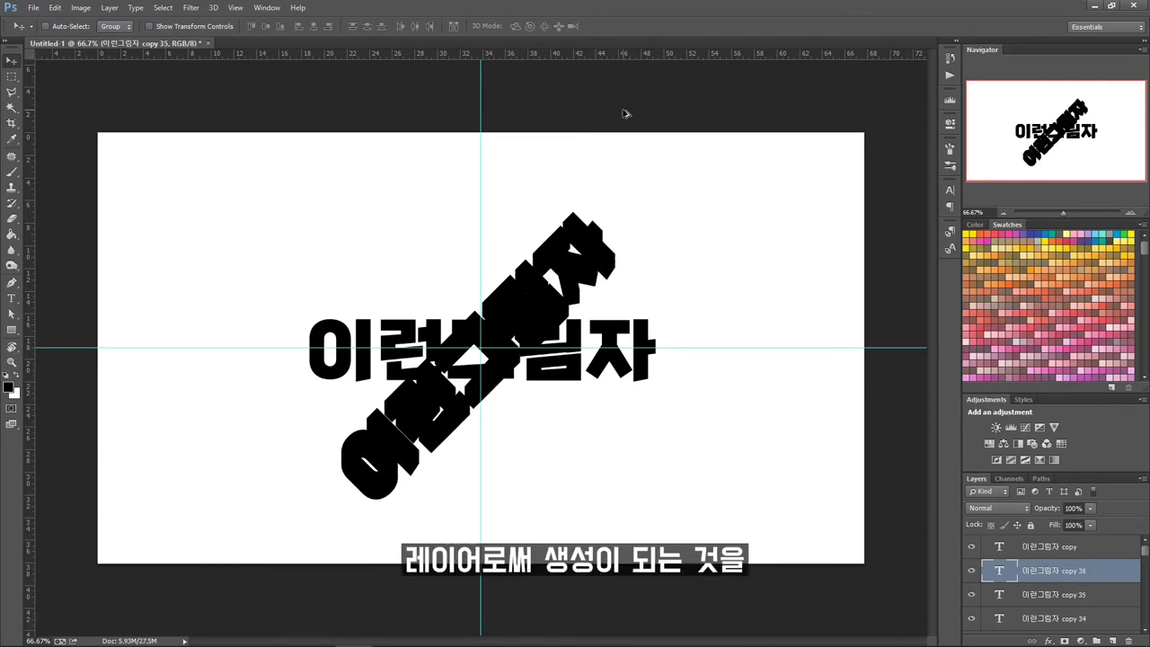
pyautogui.hotkey('ctrl', 'alt', 'shift', 't')
pyautogui.hotkey('ctrl', 'alt', 'shift', 't')
pyautogui.hotkey('ctrl', 'alt', 'shift', 't')
pyautogui.hotkey('ctrl', 'alt', 'shift', 't')
pyautogui.hotkey('ctrl', 'alt', 'shift', 't')
pyautogui.hotkey('ctrl', 'alt', 'shift', 't')
pyautogui.hotkey('ctrl', 'alt', 'shift', 't')
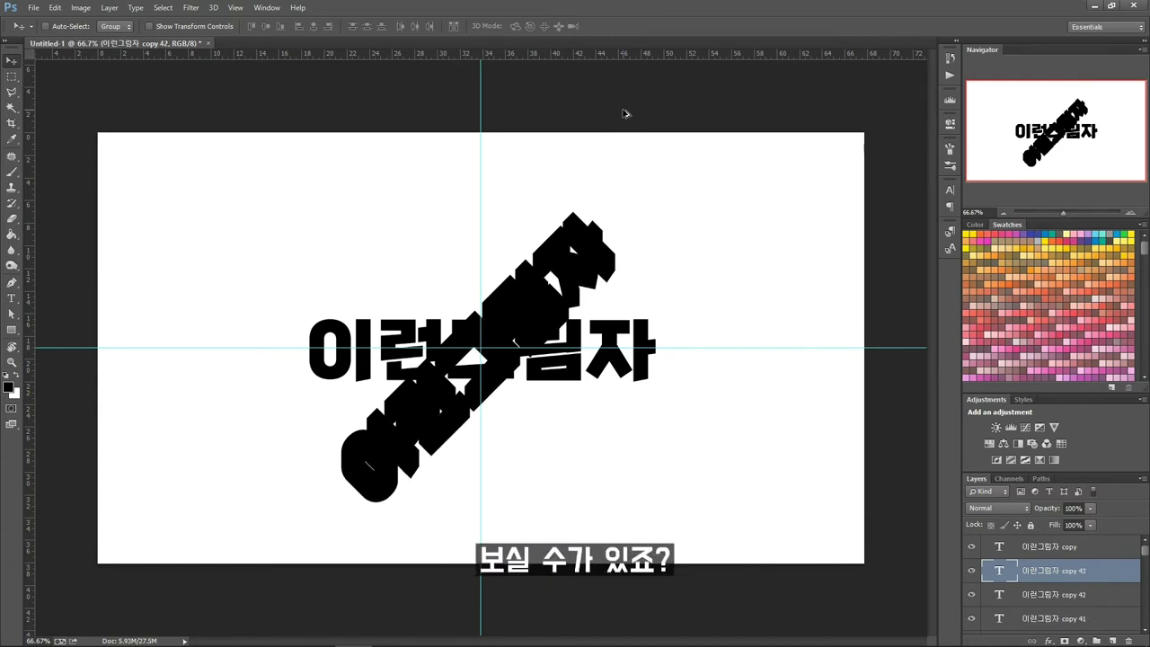
pyautogui.hotkey('ctrl', 'alt', 'shift', 't')
pyautogui.hotkey('ctrl', 'alt', 'shift', 't')
pyautogui.hotkey('ctrl', 'alt', 'shift', 't')
pyautogui.hotkey('ctrl', 'alt', 'shift', 't')
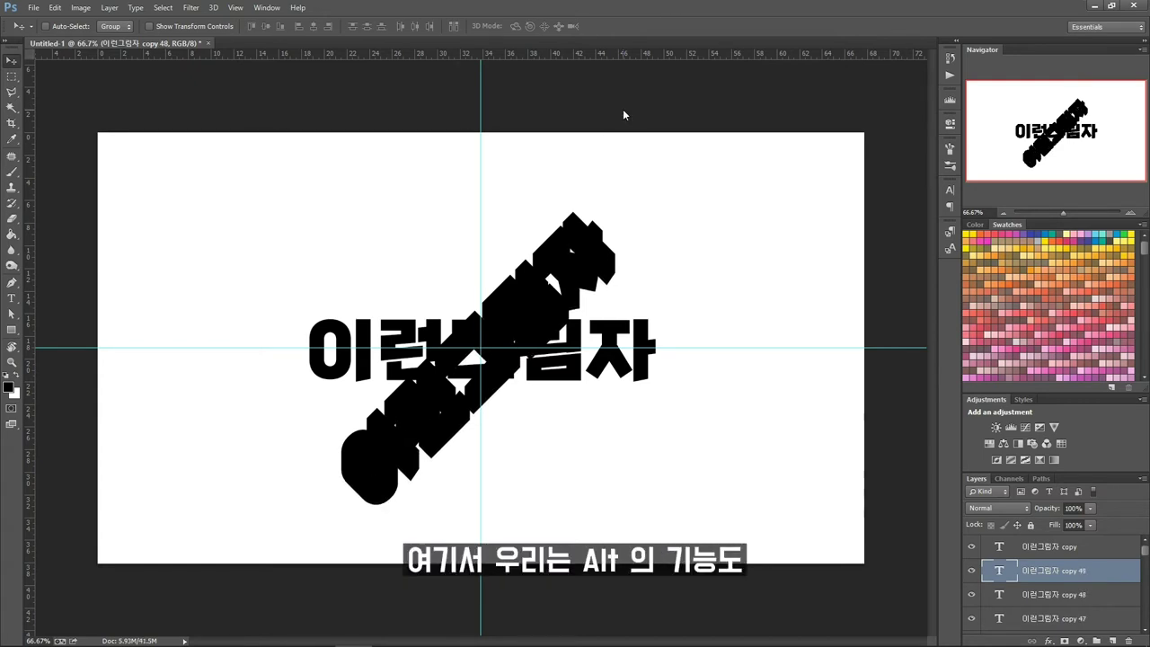
pyautogui.hotkey('ctrl', 'alt', 'shift', 't')
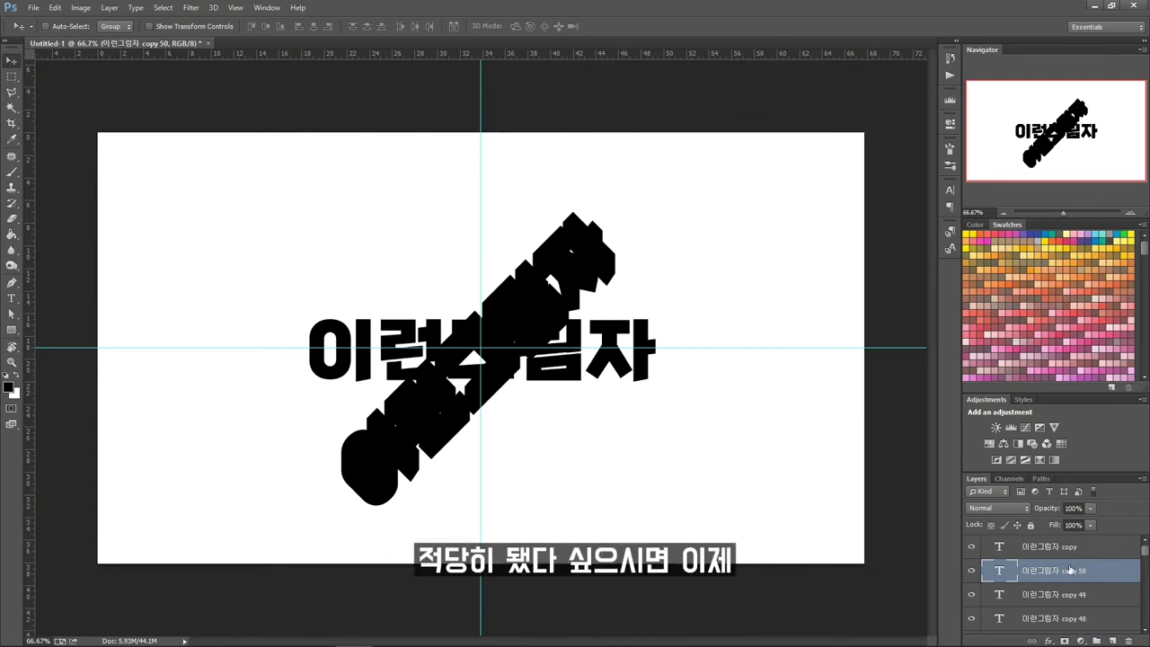
# Select the stacked shadow text layers and merge them into one layer
pyautogui.scroll(-8, 1128, 580)
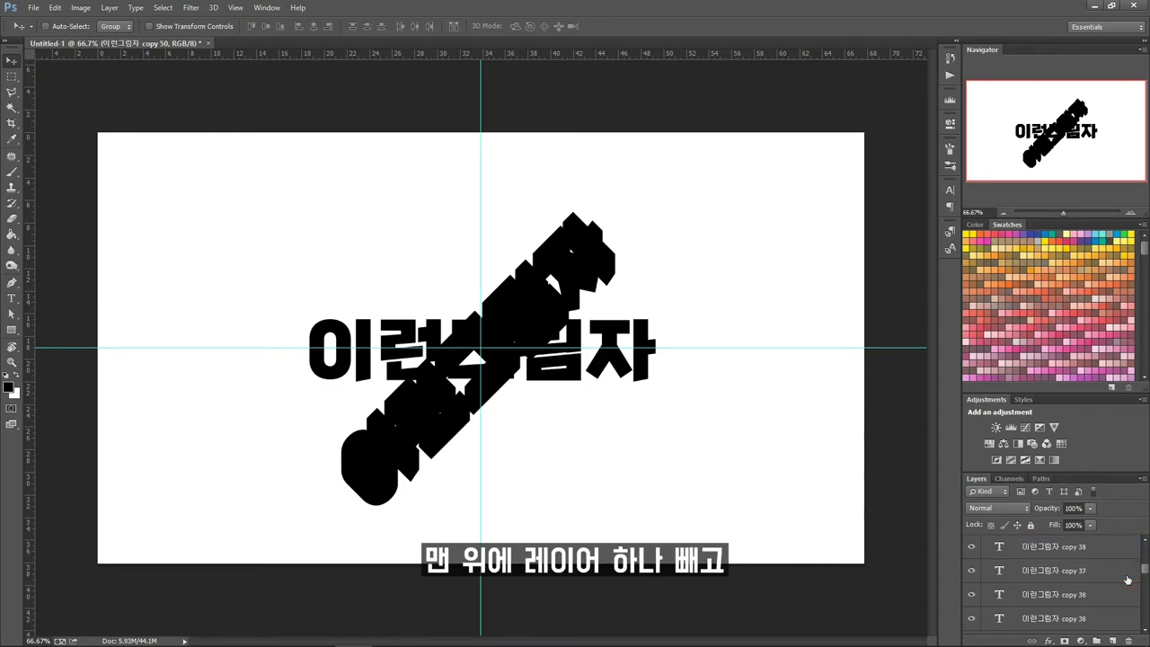
pyautogui.scroll(-3, 1128, 579)
pyautogui.scroll(-3, 1128, 580)
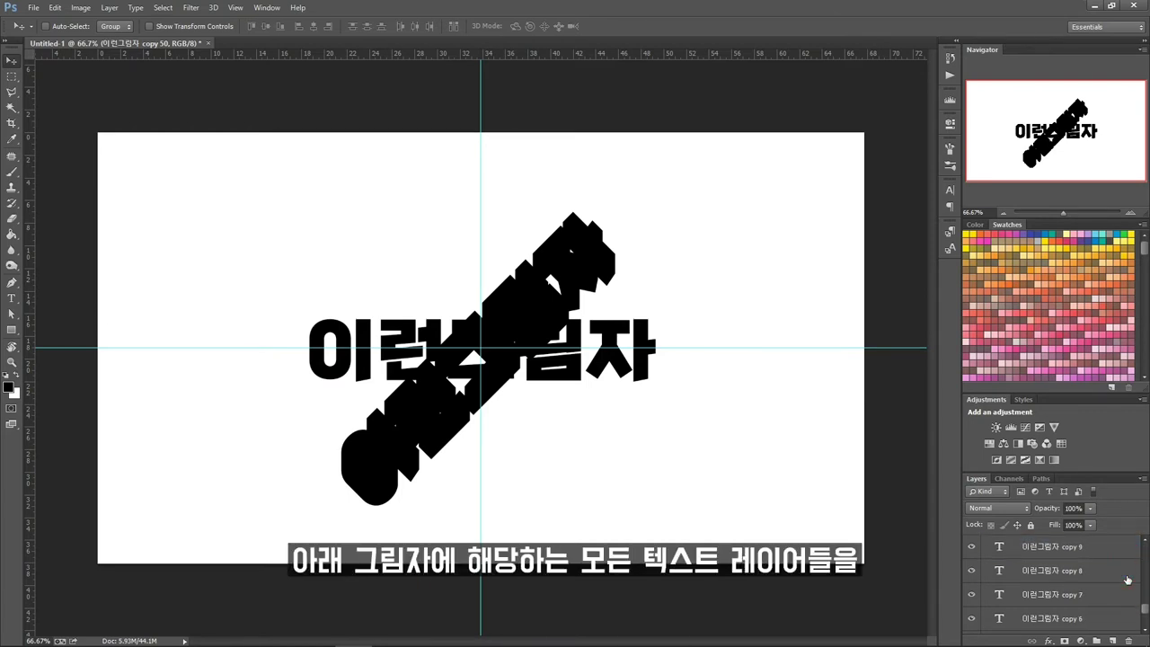
pyautogui.scroll(-2, 1128, 579)
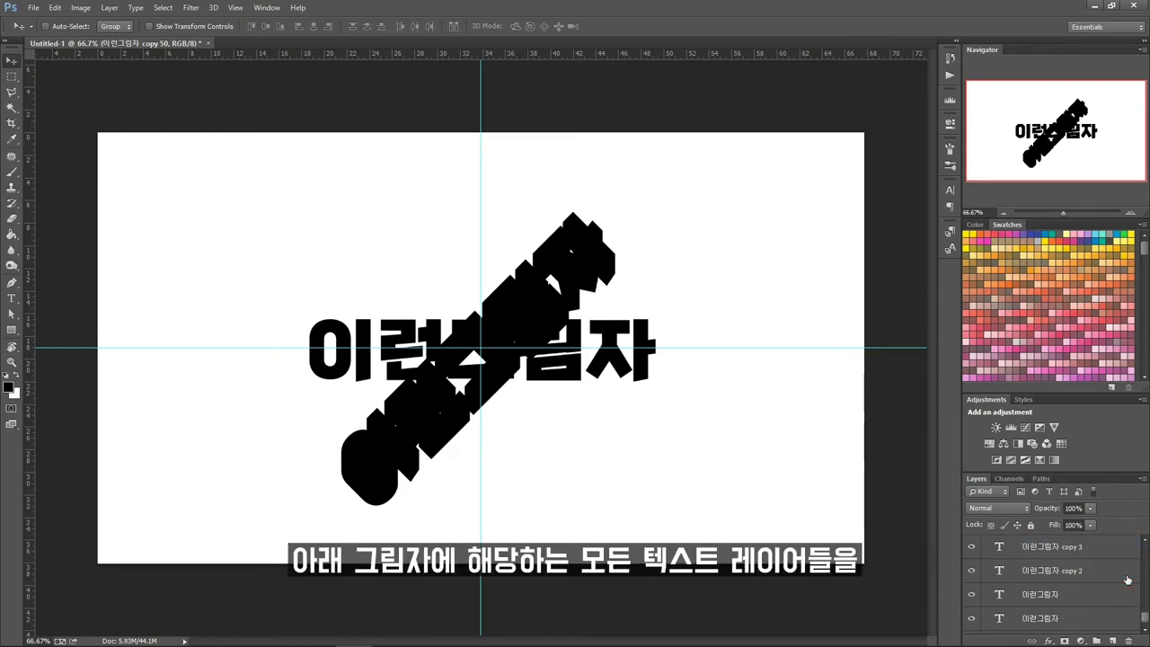
pyautogui.scroll(-1, 1128, 579)
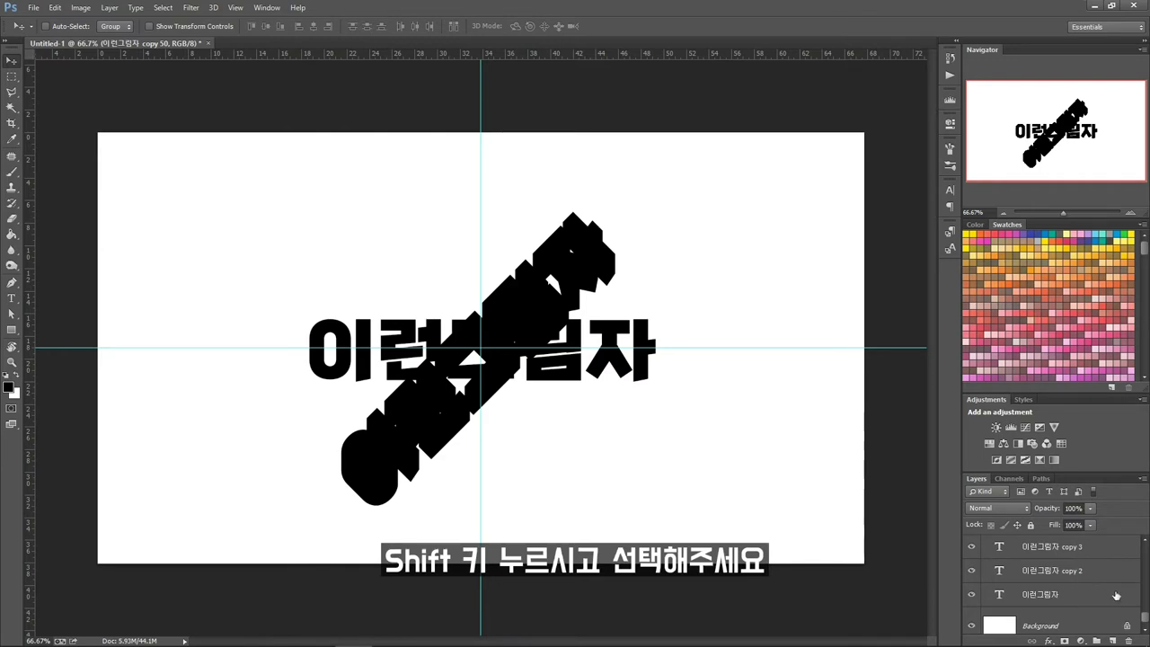
pyautogui.keyDown('shift'); pyautogui.click(1116, 594); pyautogui.keyUp('shift')
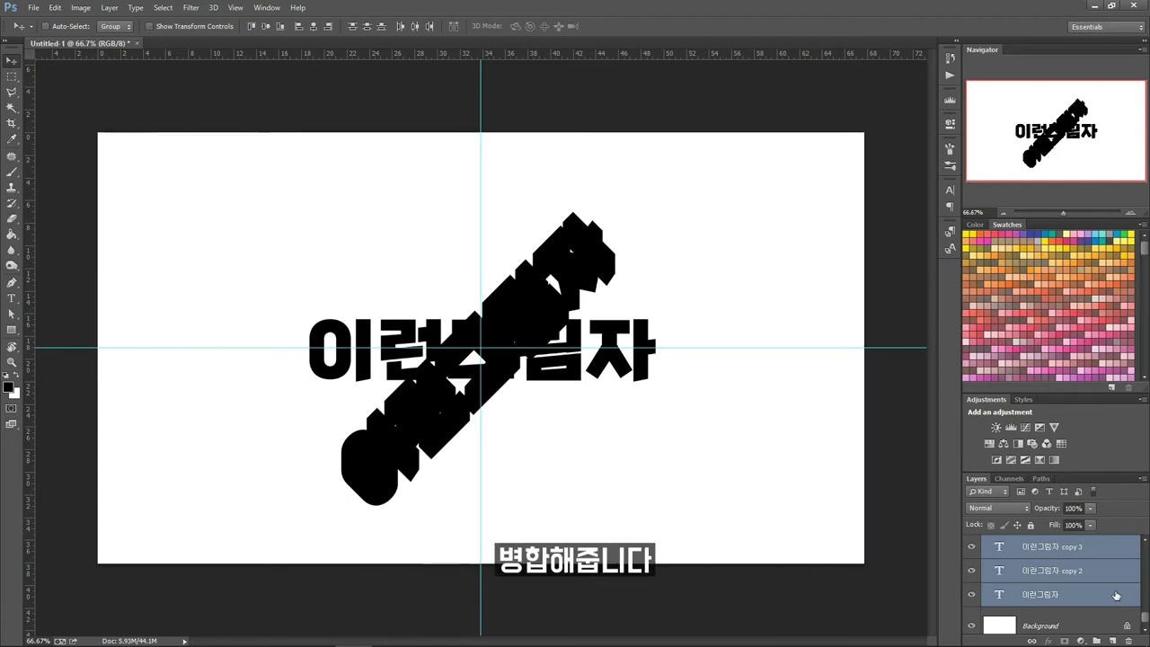
pyautogui.hotkey('ctrl', 'e')
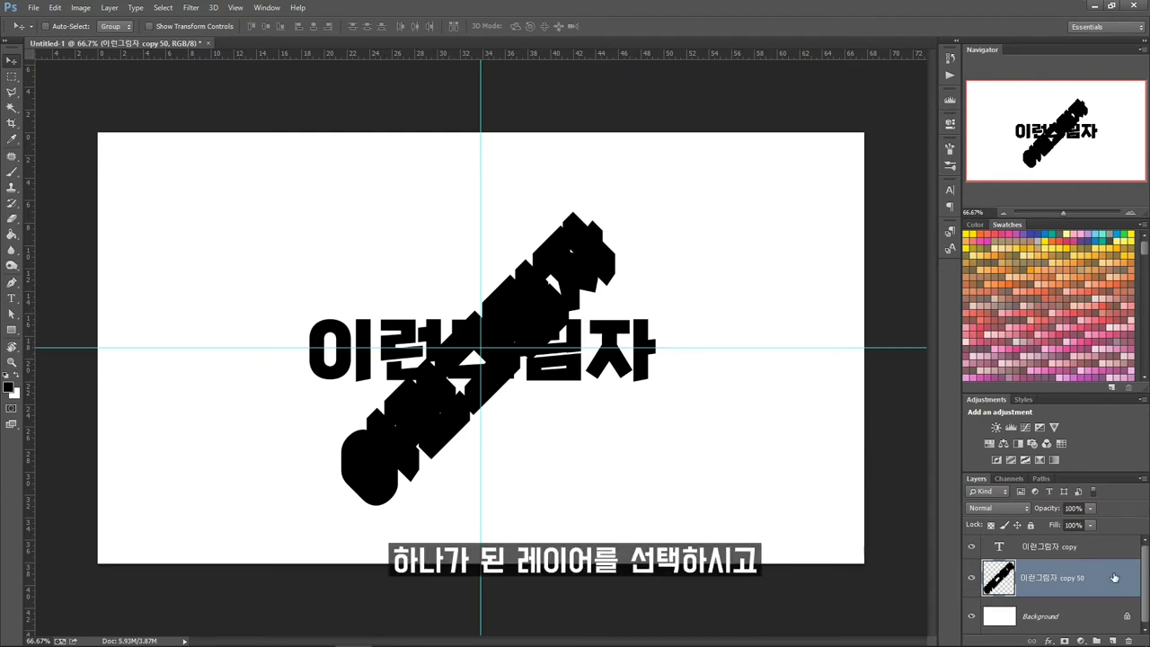
# Duplicate the merged shadow, offset the copies to lengthen it, and merge them again
pyautogui.hotkey('ctrl', 'j')
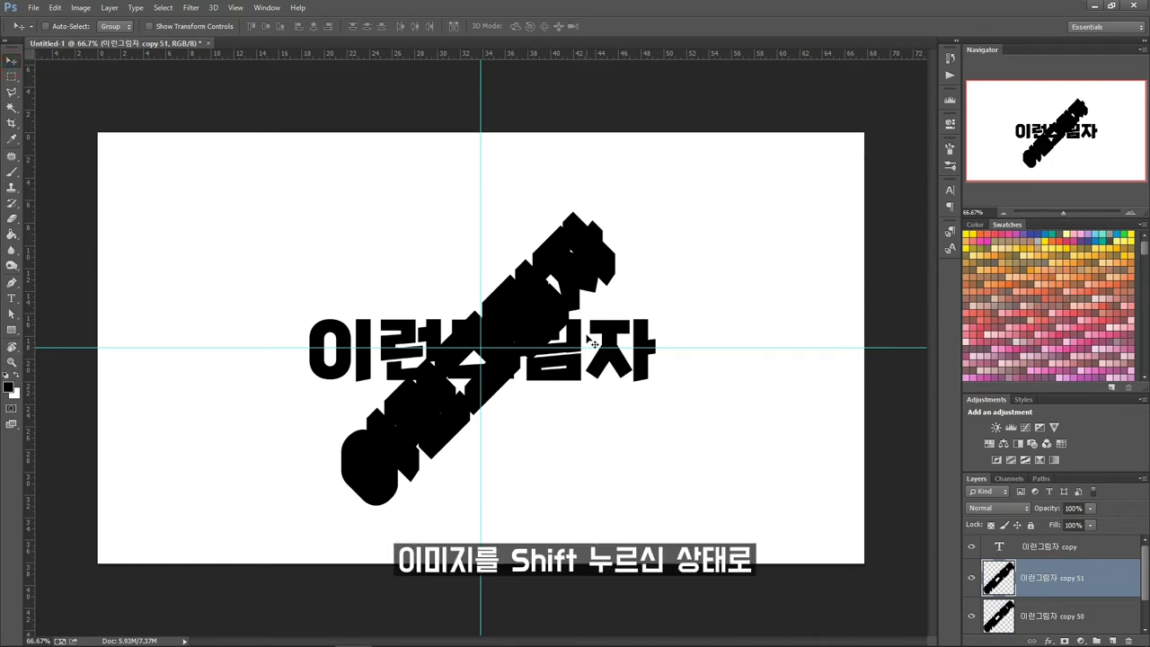
pyautogui.moveTo(593, 268)
pyautogui.mouseDown()
pyautogui.moveTo(624, 282)
pyautogui.moveTo(576, 450)
pyautogui.moveTo(525, 382)
pyautogui.moveTo(531, 321)
pyautogui.moveTo(563, 317)
pyautogui.moveTo(546, 270)
pyautogui.mouseUp()
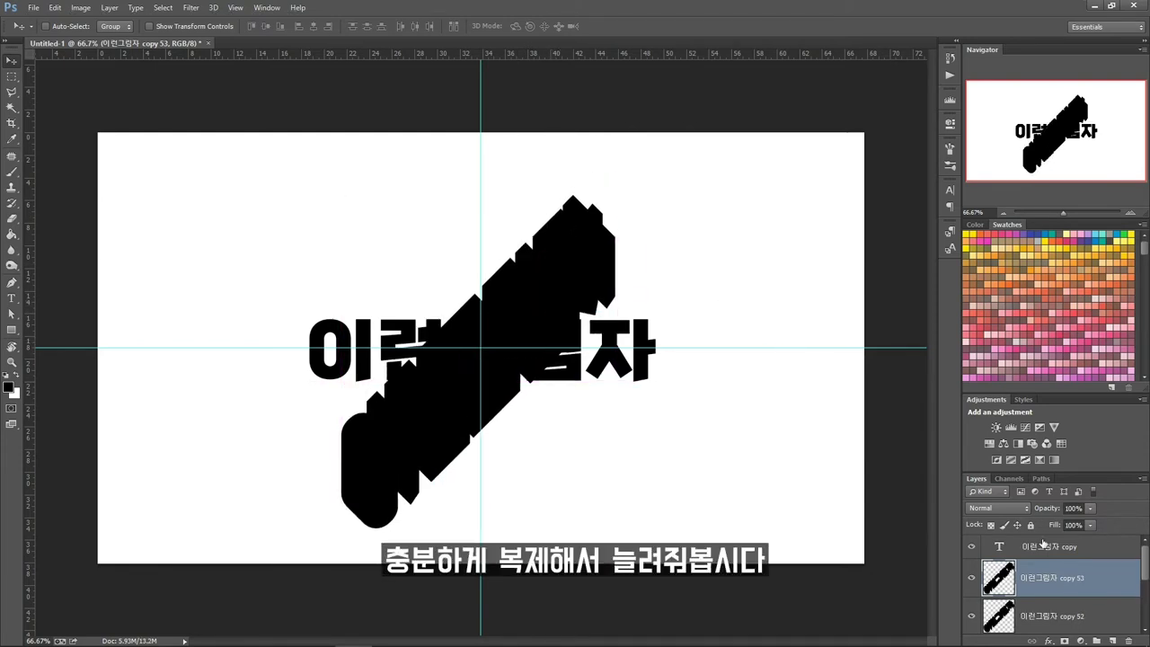
pyautogui.moveTo(612, 288); pyautogui.dragTo(613, 305)
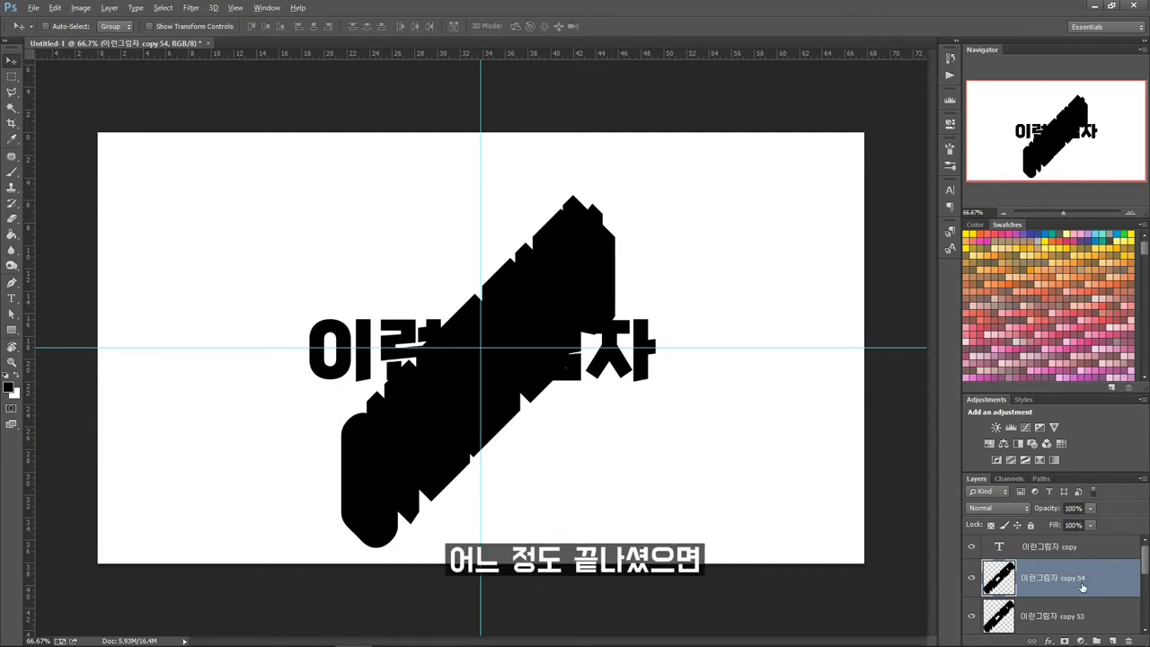
pyautogui.scroll(-5, 1079, 579)
pyautogui.scroll(-5, 1079, 584)
pyautogui.scroll(-5, 1081, 587)
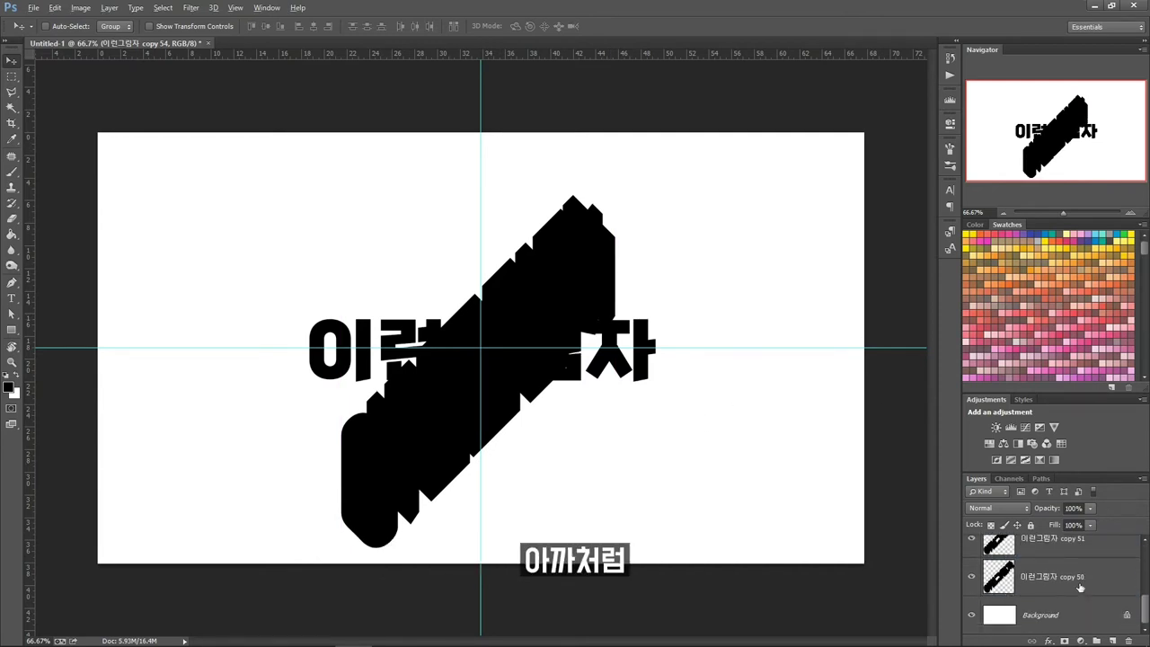
pyautogui.keyDown('shift'); pyautogui.click(1081, 586); pyautogui.keyUp('shift')
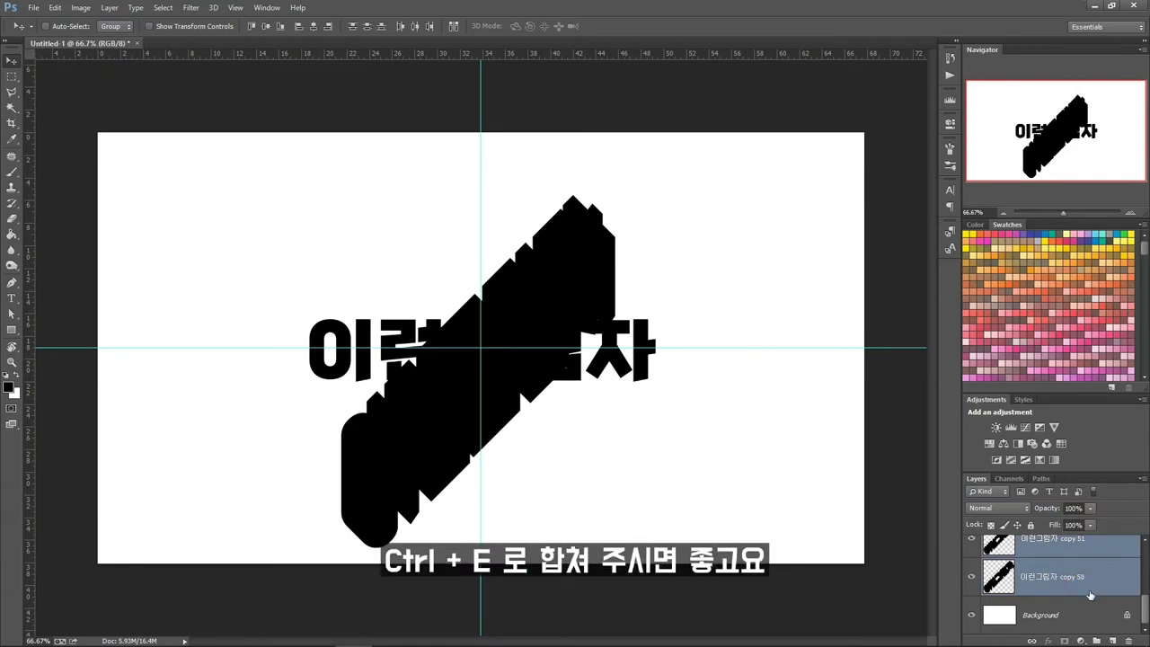
pyautogui.hotkey('ctrl', 'e')
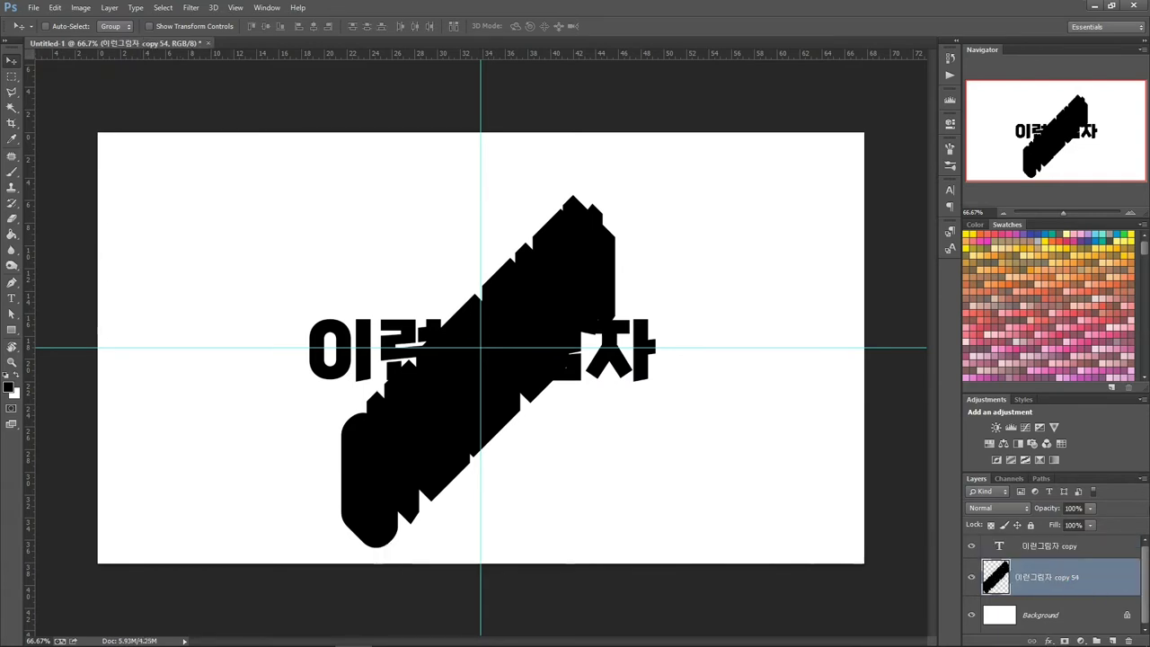
# Change the 이런그림자 headline's text colour to light lavender #c1acff
pyautogui.click(1102, 550)
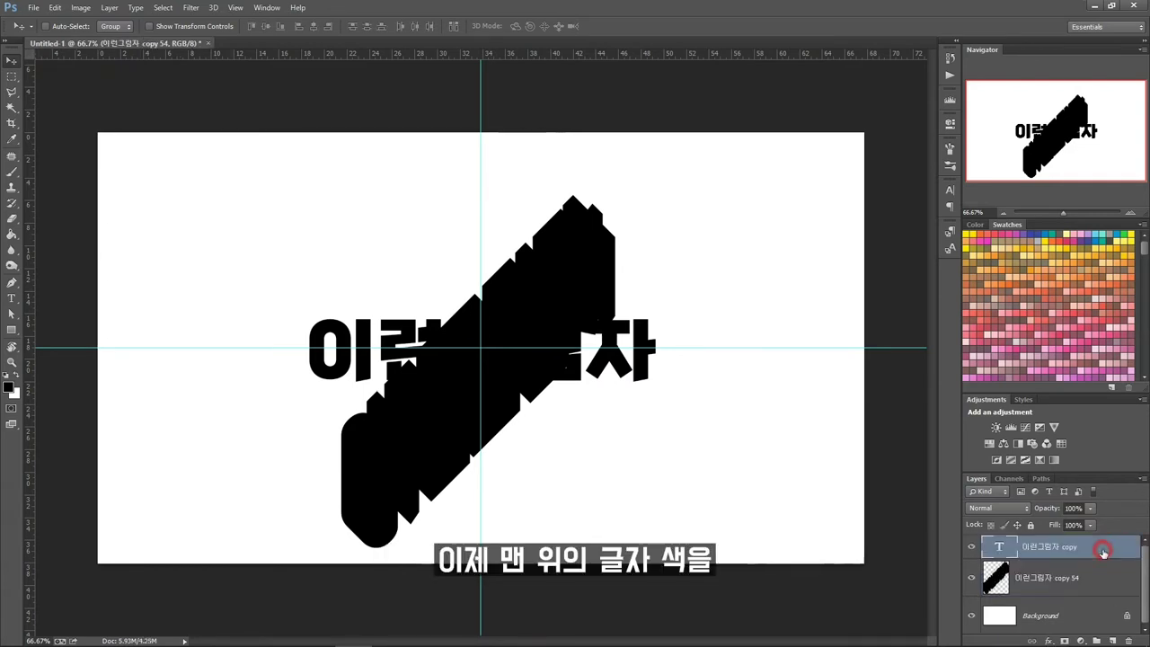
pyautogui.click(950, 189)
pyautogui.click(915, 263)
pyautogui.click(872, 220)
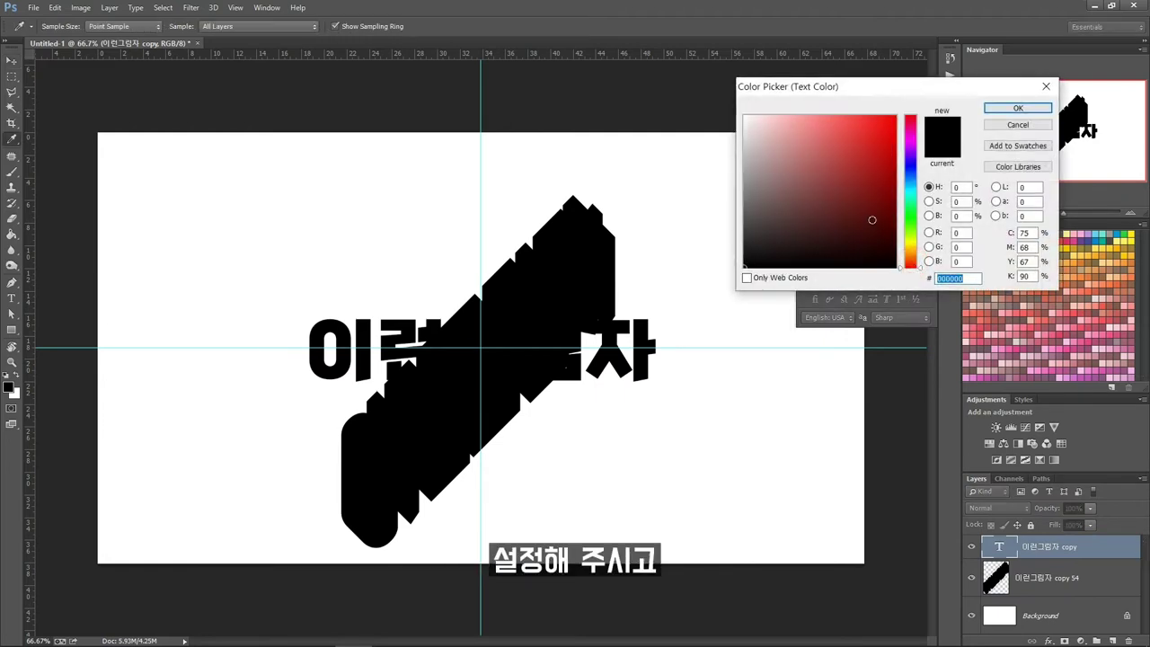
pyautogui.click(868, 179)
pyautogui.click(869, 157)
pyautogui.moveTo(806, 154); pyautogui.dragTo(770, 94)
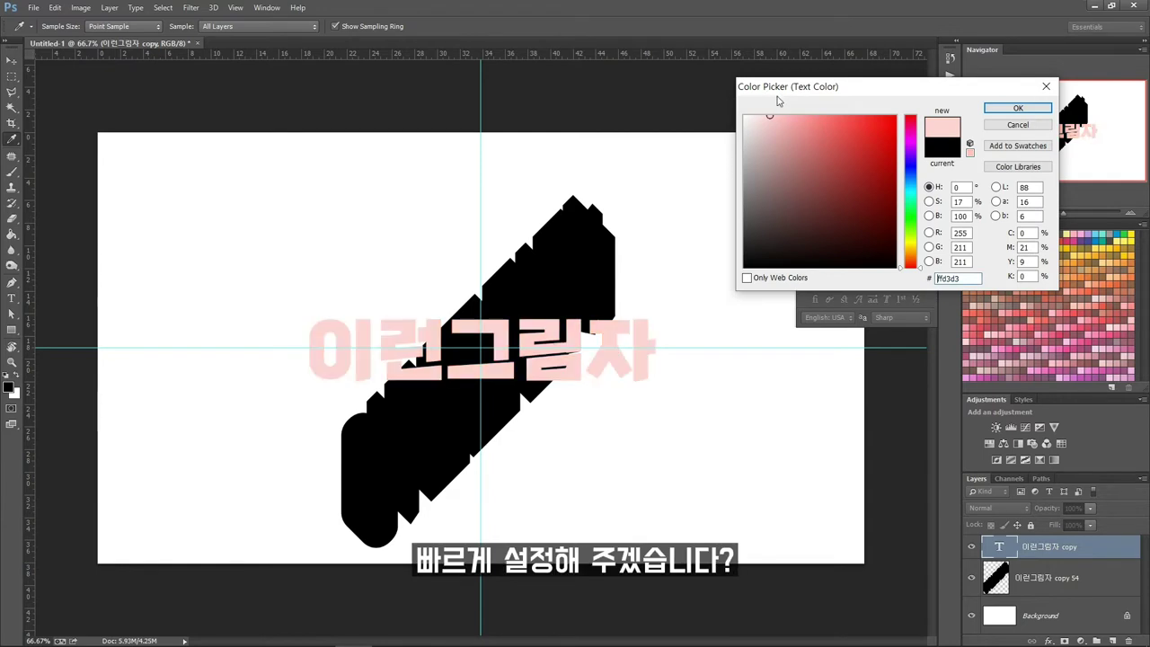
pyautogui.moveTo(780, 155)
pyautogui.mouseDown()
pyautogui.moveTo(764, 149)
pyautogui.moveTo(817, 115)
pyautogui.mouseUp()
pyautogui.click(910, 160)
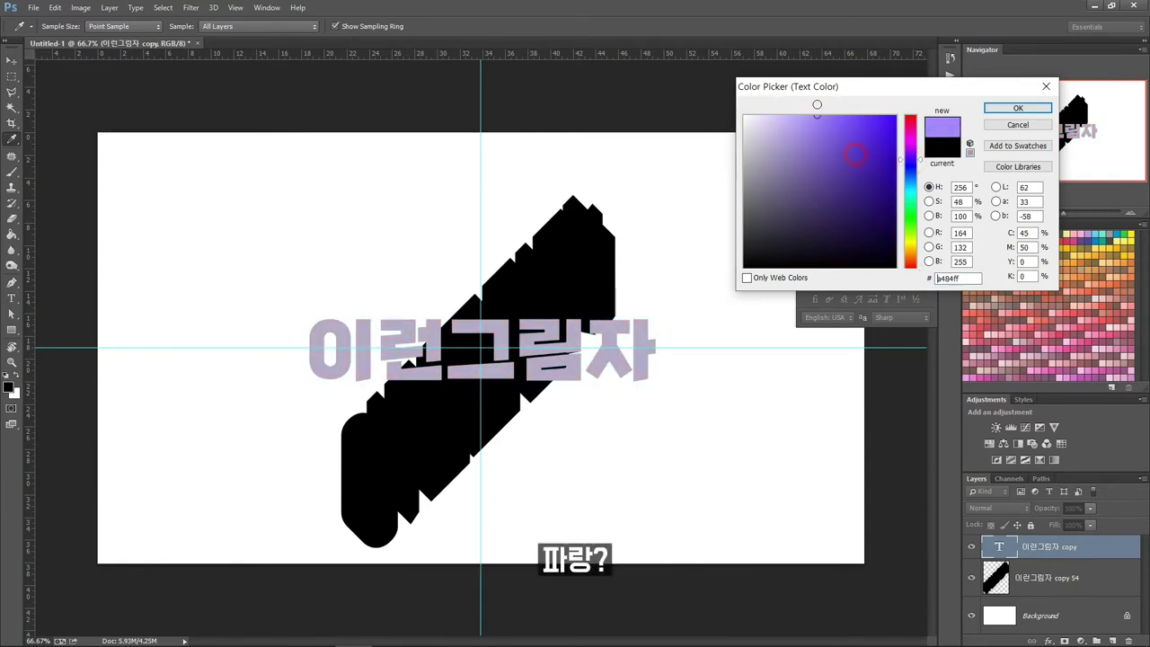
pyautogui.click(794, 114)
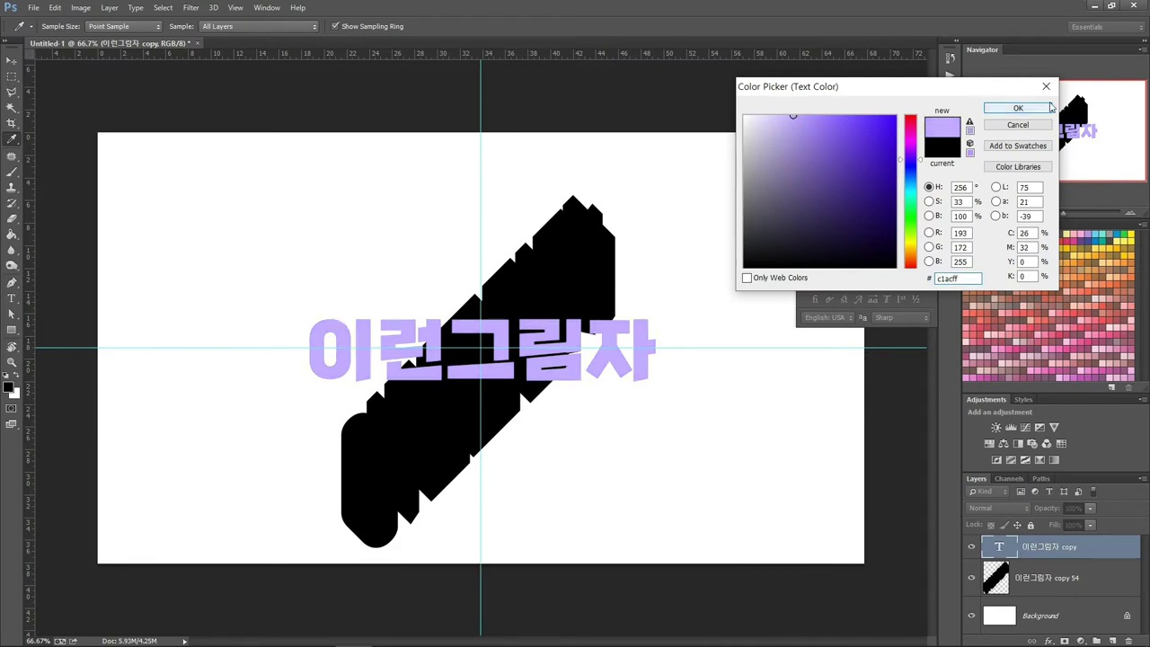
pyautogui.click(1018, 107)
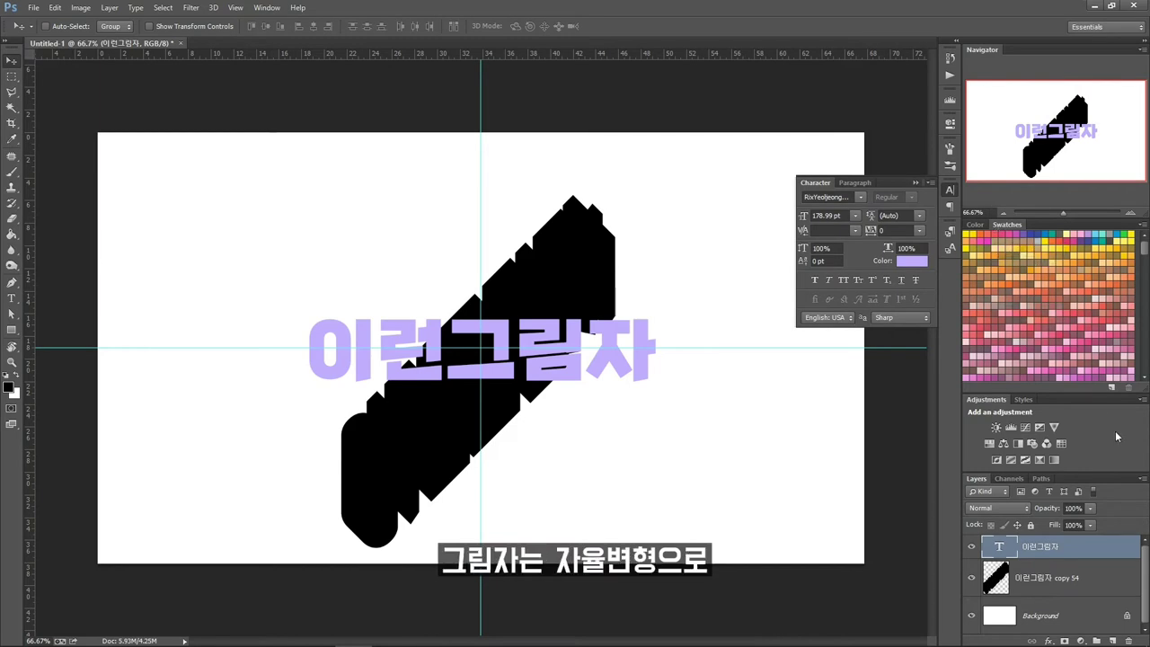
# Rotate the merged shadow layer 45° and move it left under the headline
pyautogui.click(1119, 575)
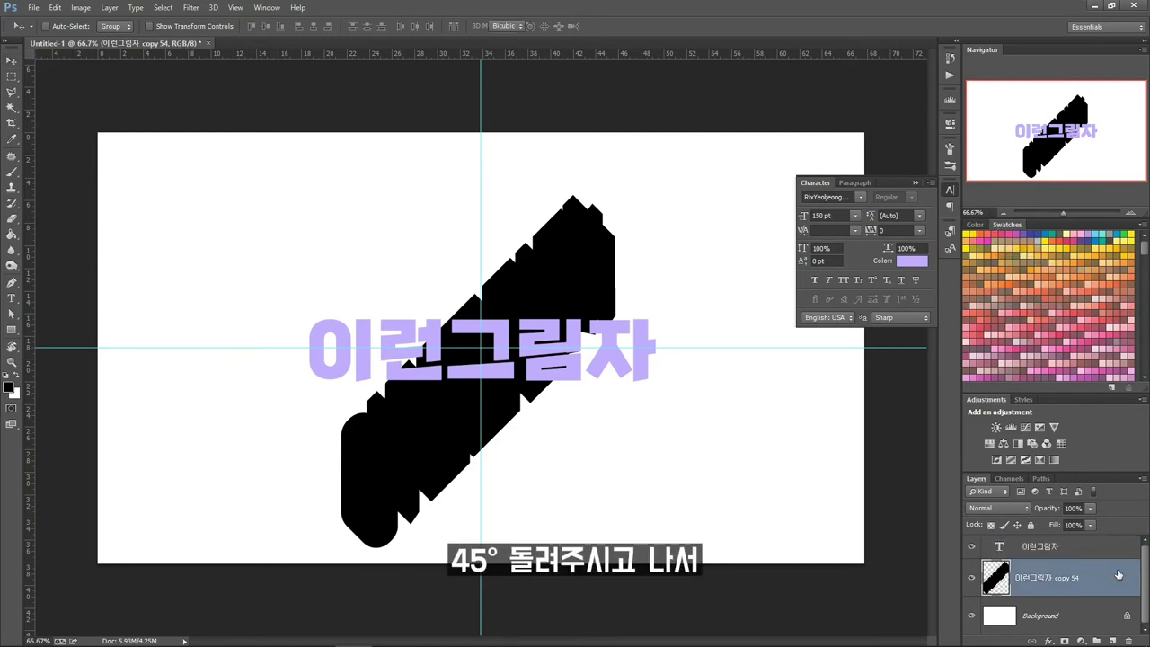
pyautogui.hotkey('ctrl', 't')
pyautogui.moveTo(643, 193); pyautogui.dragTo(730, 368)
pyautogui.press('Return')
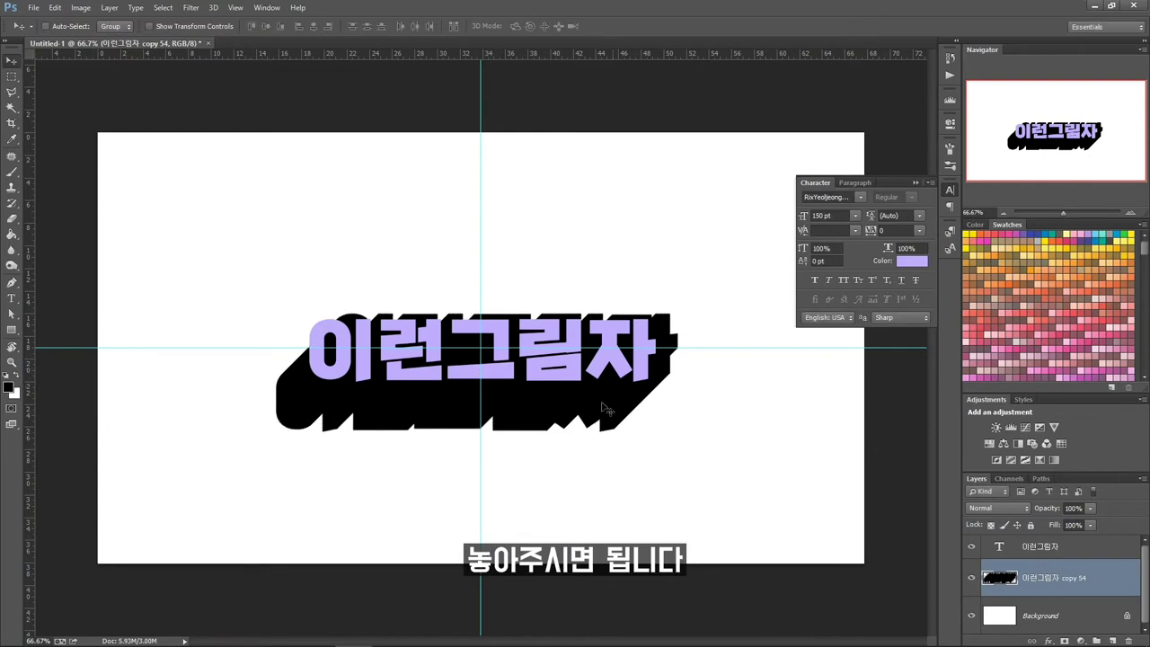
pyautogui.moveTo(602, 415); pyautogui.dragTo(566, 424)
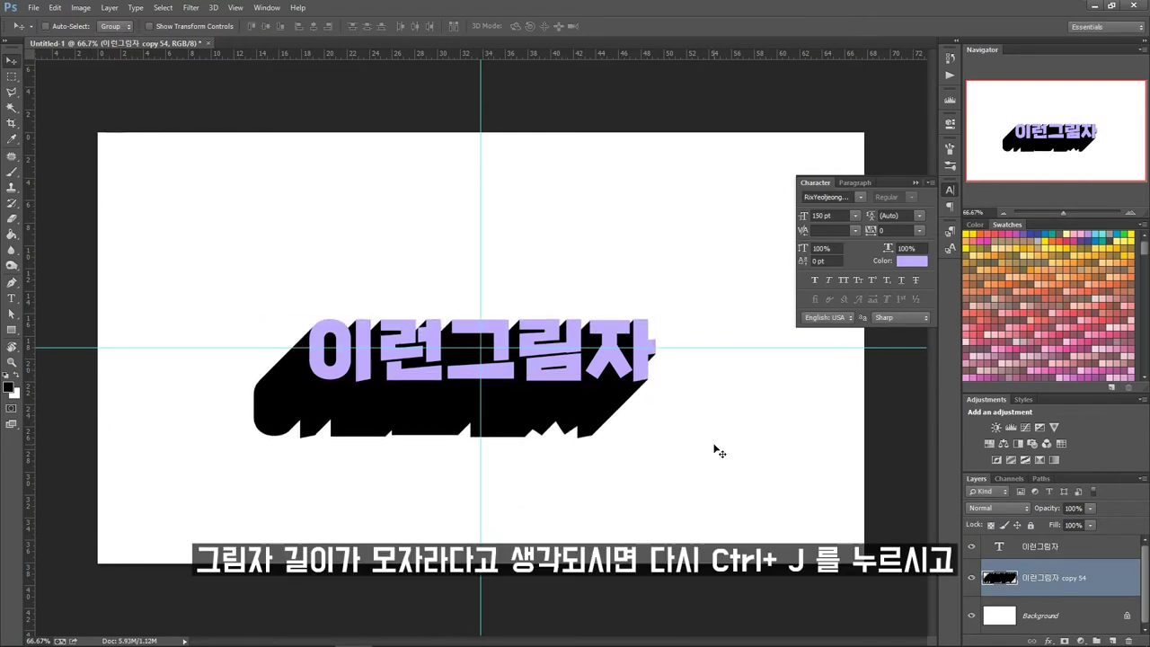
# Duplicate the shadow repeatedly, shifting each copy down-left toward the canvas's bottom-left corner
pyautogui.hotkey('ctrl', 'j')
pyautogui.moveTo(636, 394); pyautogui.dragTo(584, 420)
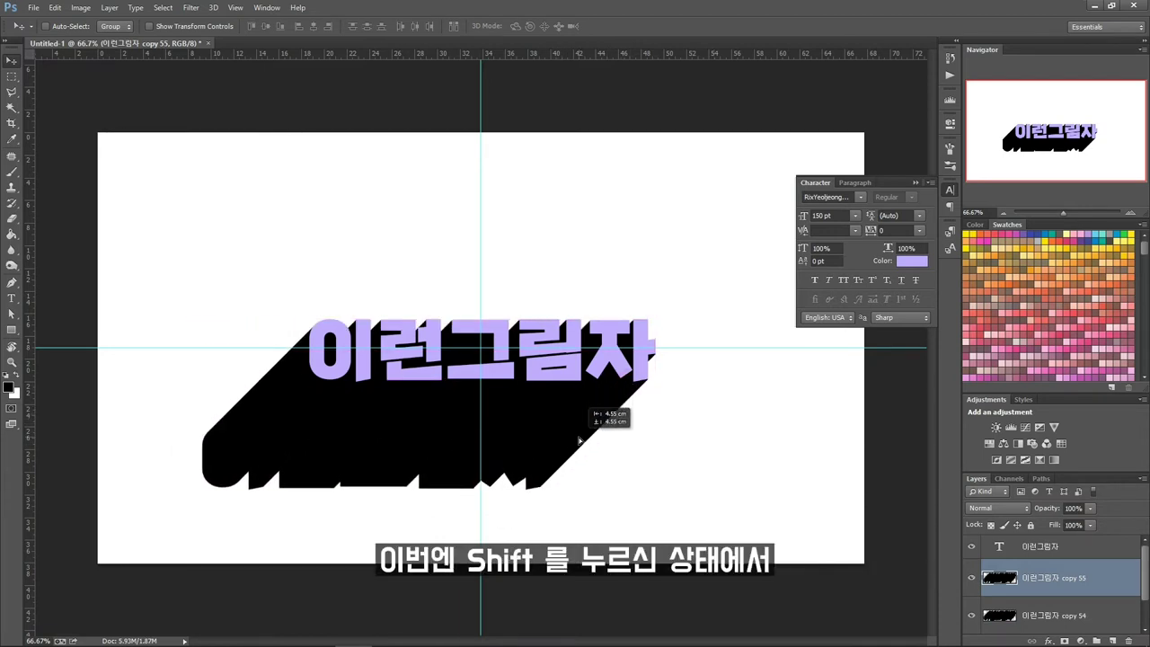
pyautogui.moveTo(584, 420)
pyautogui.mouseDown()
pyautogui.moveTo(575, 444)
pyautogui.moveTo(510, 467)
pyautogui.mouseUp()
pyautogui.hotkey('ctrl', 'j')
pyautogui.hotkey('ctrl', 'j')
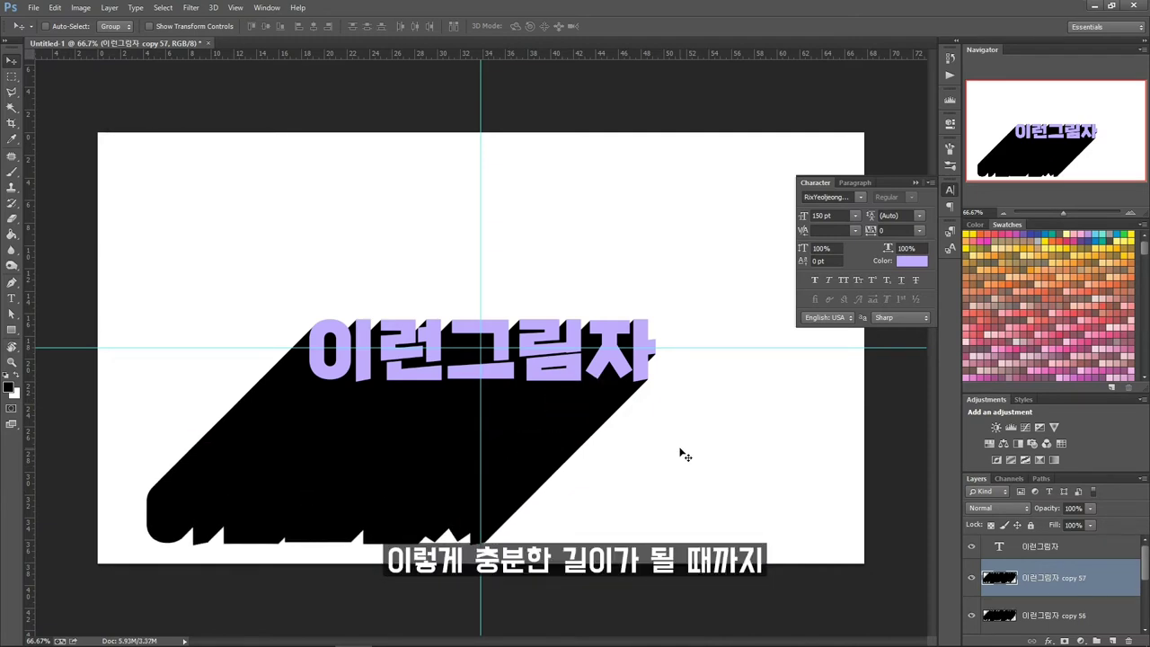
pyautogui.moveTo(617, 456); pyautogui.dragTo(580, 486)
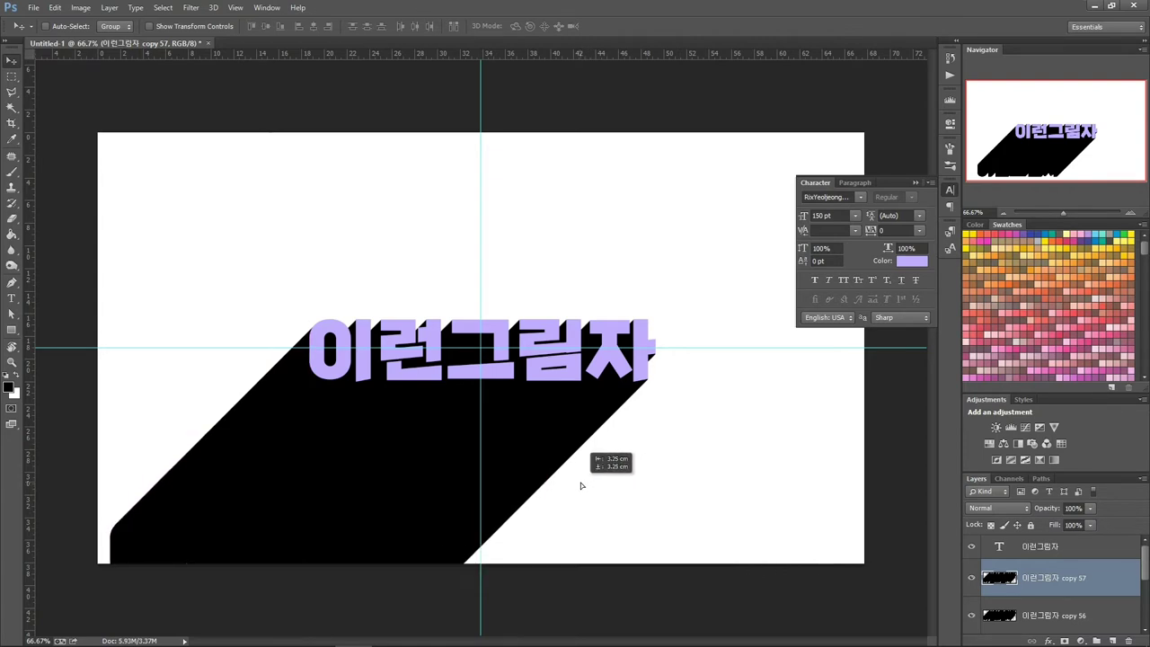
pyautogui.moveTo(581, 487); pyautogui.dragTo(586, 489)
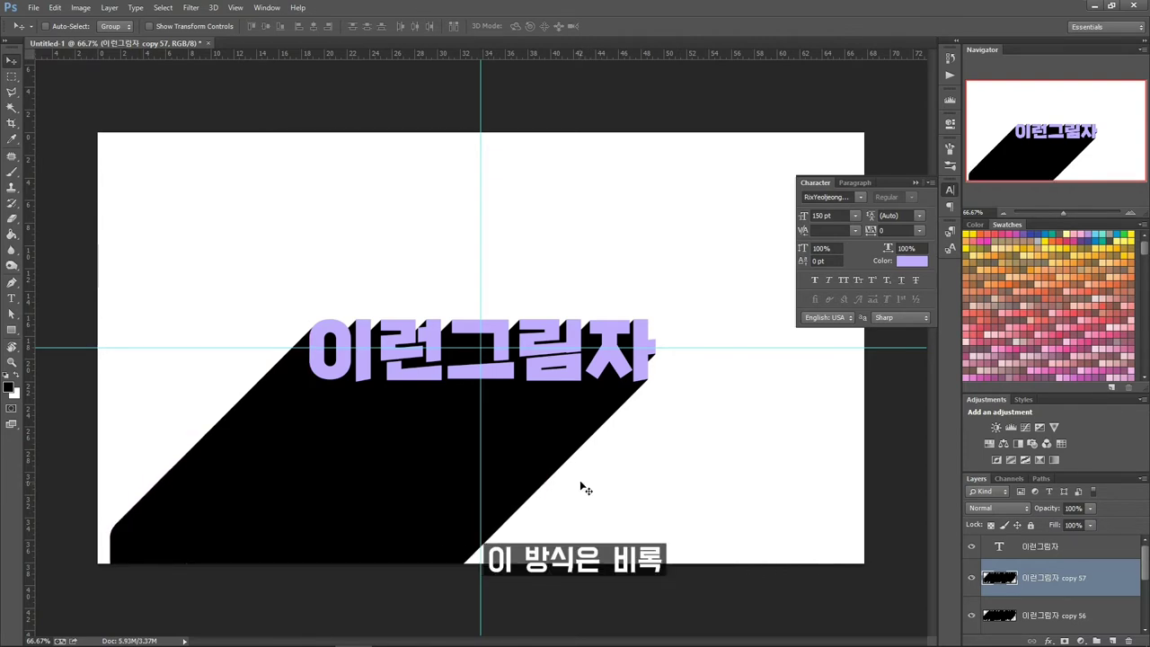
pyautogui.hotkey('ctrl', 'j')
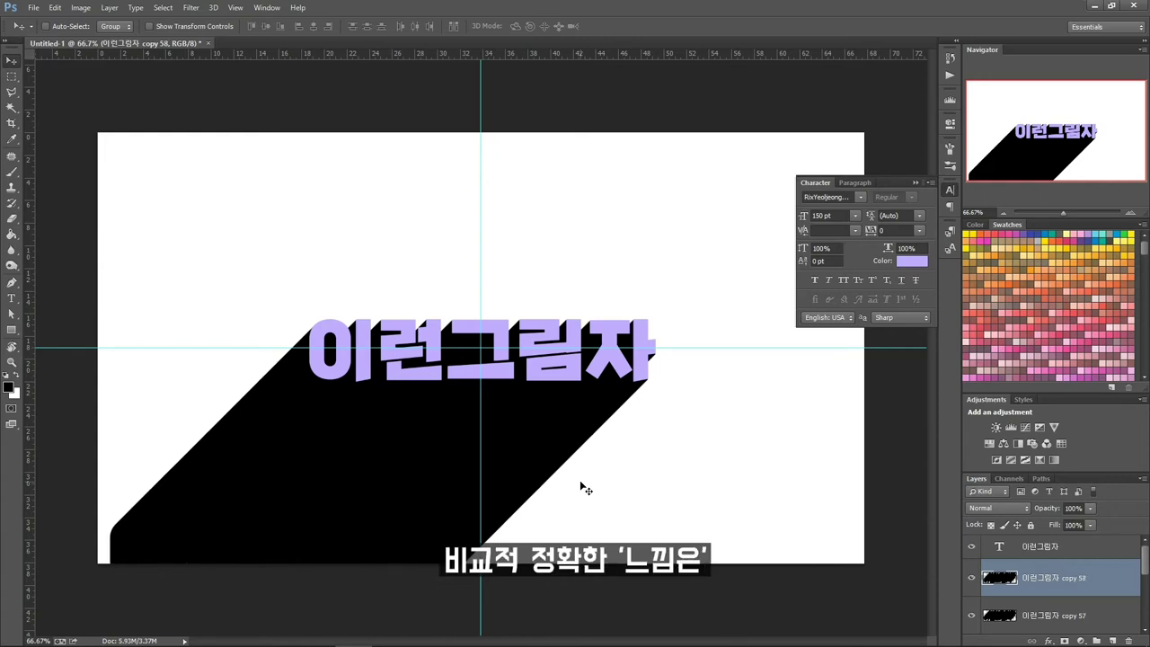
pyautogui.moveTo(581, 486); pyautogui.dragTo(526, 539)
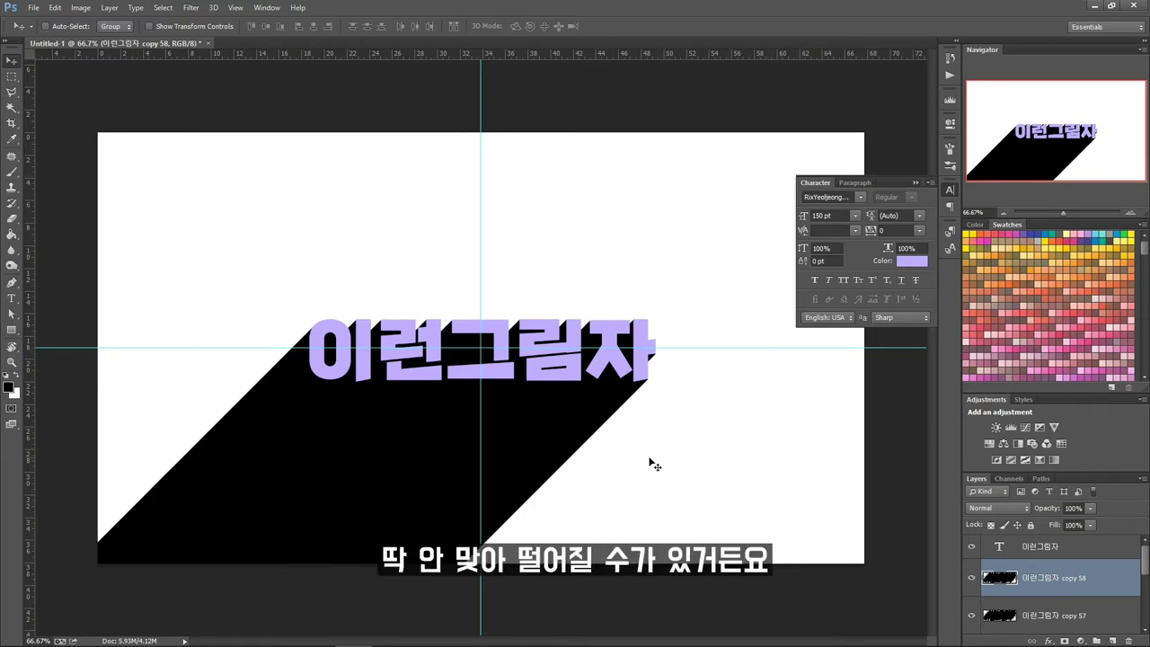
# Collapse the Character settings panel and scroll the Layers panel
pyautogui.click(917, 183)
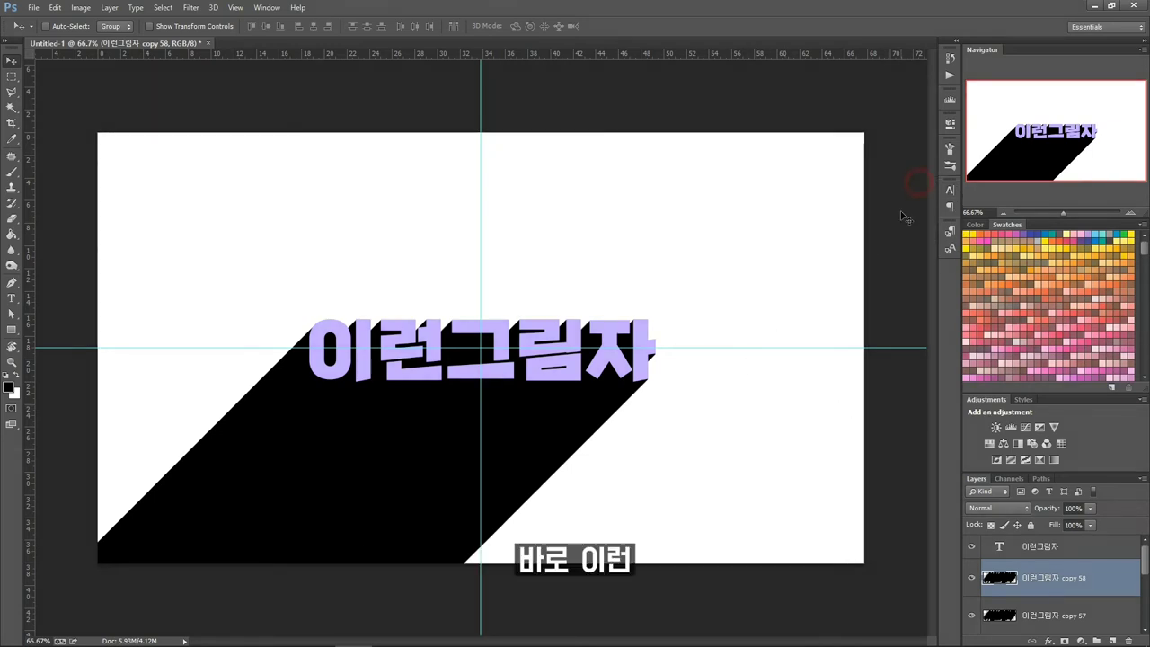
pyautogui.click(918, 186)
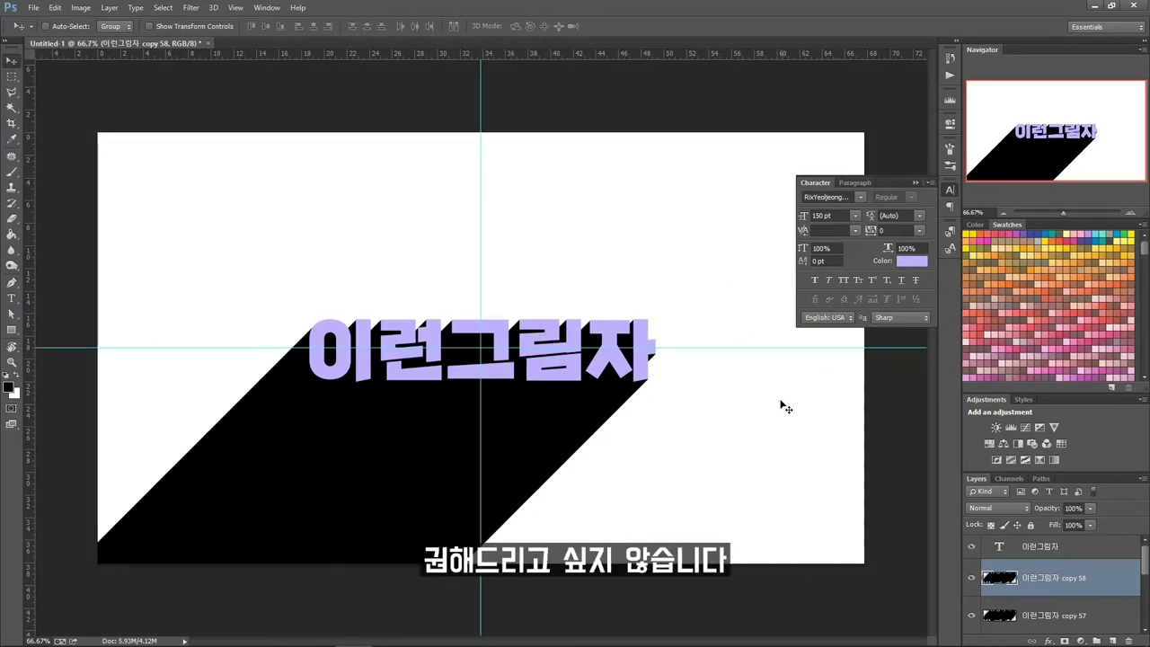
pyautogui.click(917, 182)
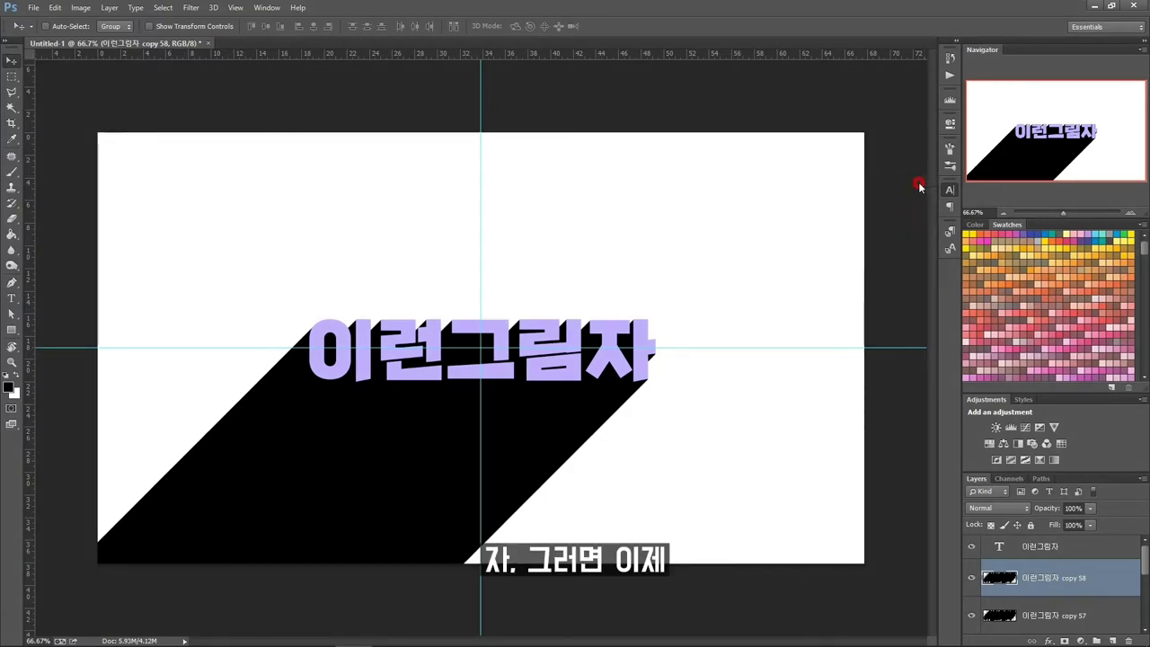
pyautogui.scroll(-5, 1097, 586)
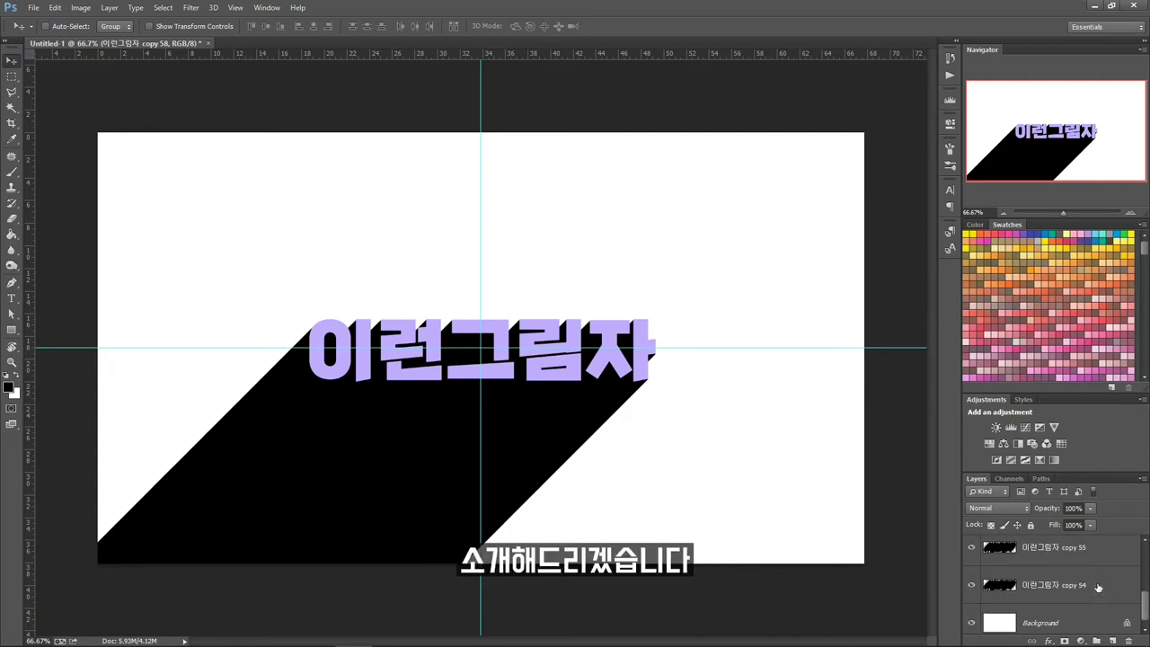
# Delete shadow copies 55 and 54 and hide the copy 58 shadow layer
pyautogui.keyDown('shift'); pyautogui.click(1097, 586); pyautogui.keyUp('shift')
pyautogui.press('Delete')
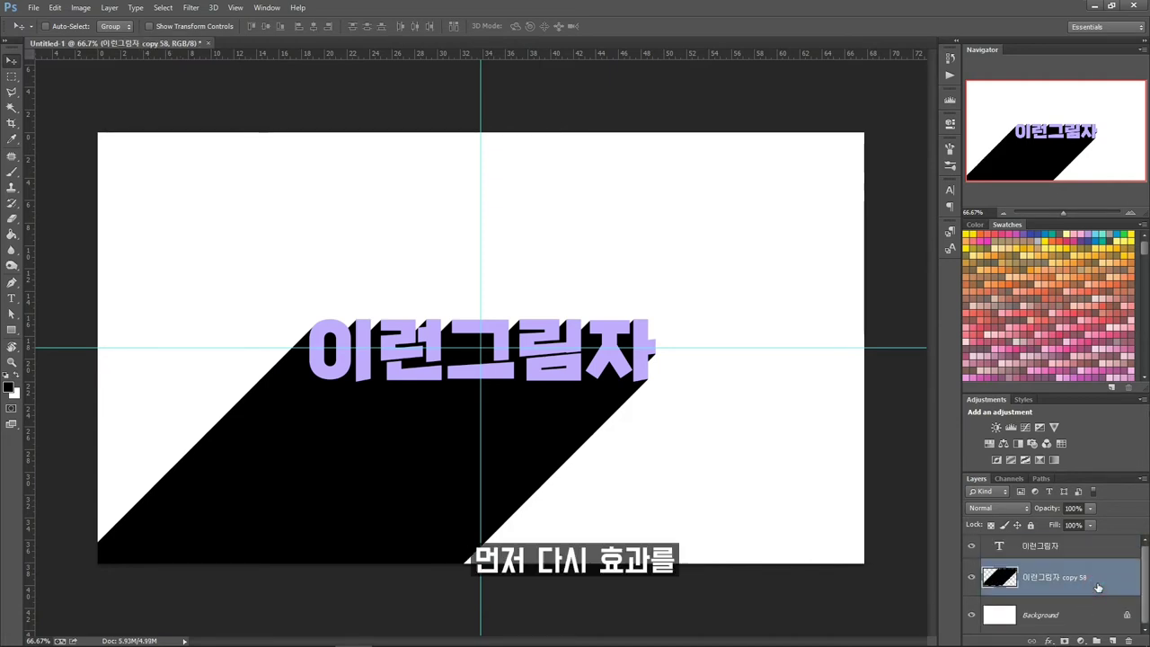
pyautogui.click(970, 578)
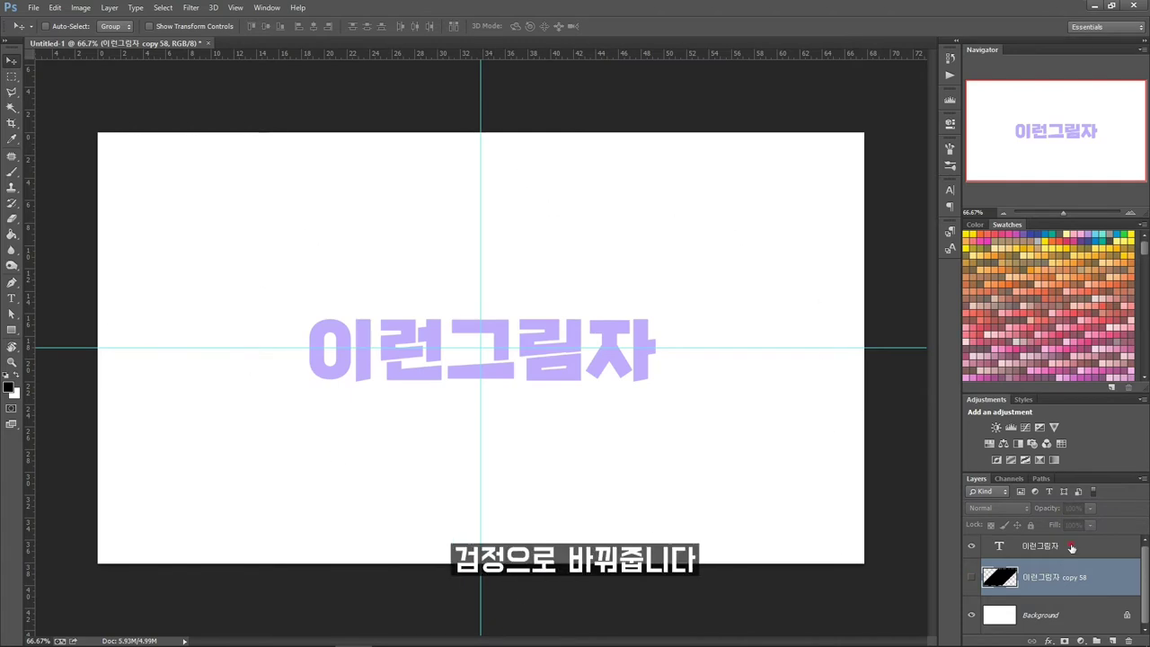
# Set the 이런그림자 headline colour to black #000000 and duplicate its layer
pyautogui.click(1042, 546)
pyautogui.click(950, 190)
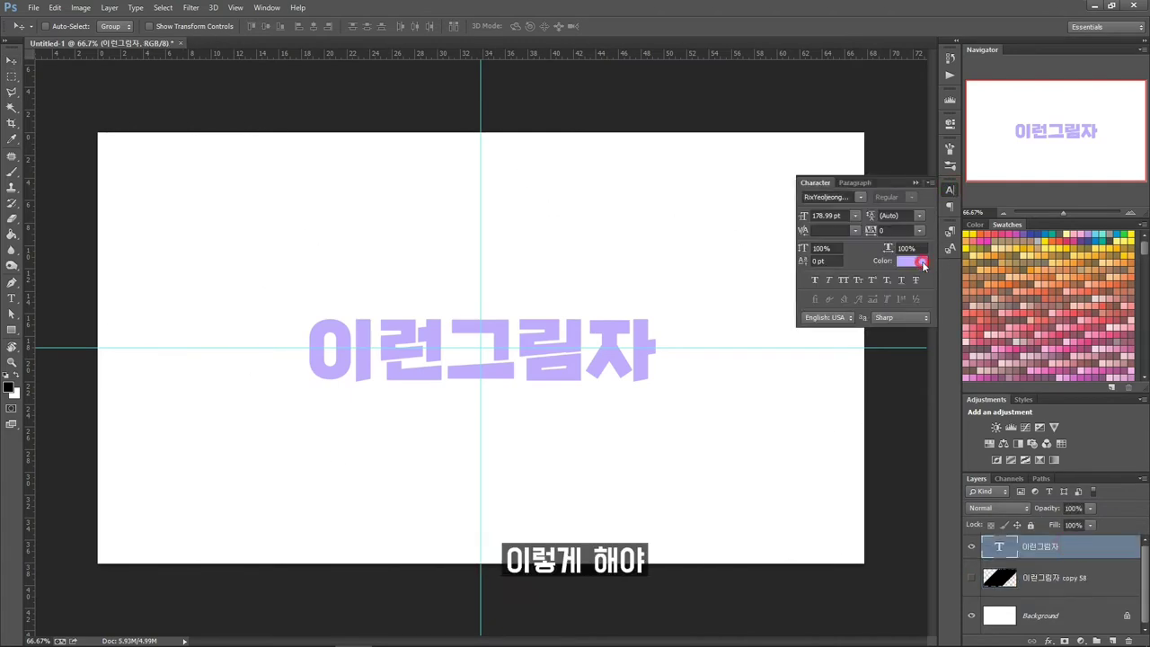
pyautogui.click(911, 260)
pyautogui.click(745, 267)
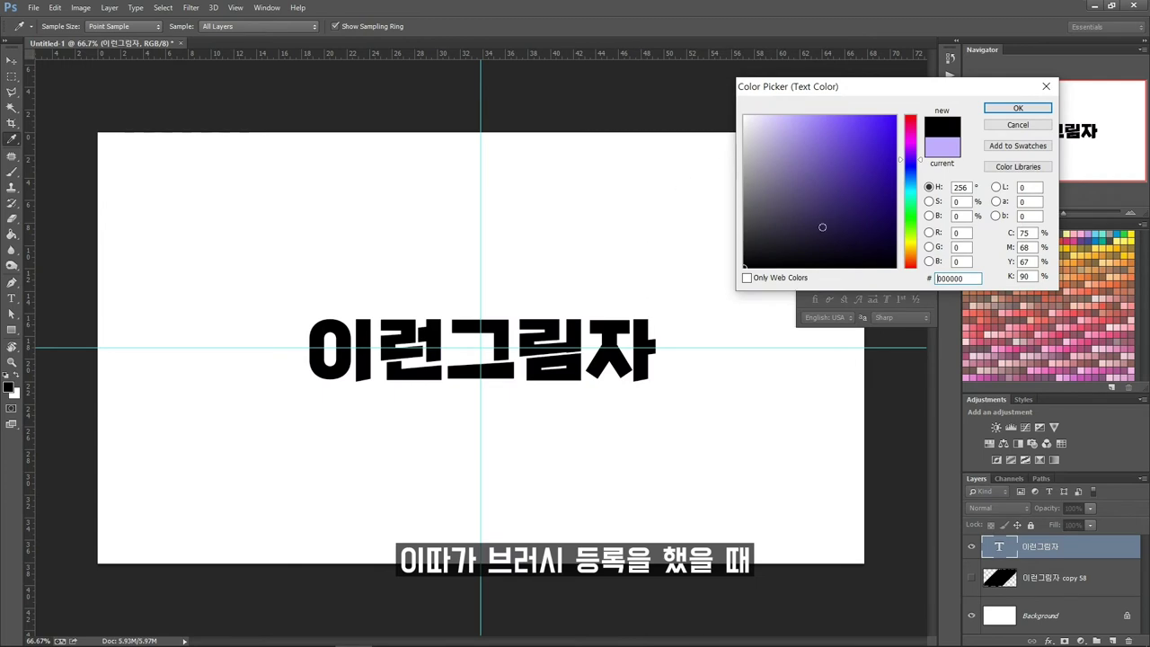
pyautogui.click(1018, 107)
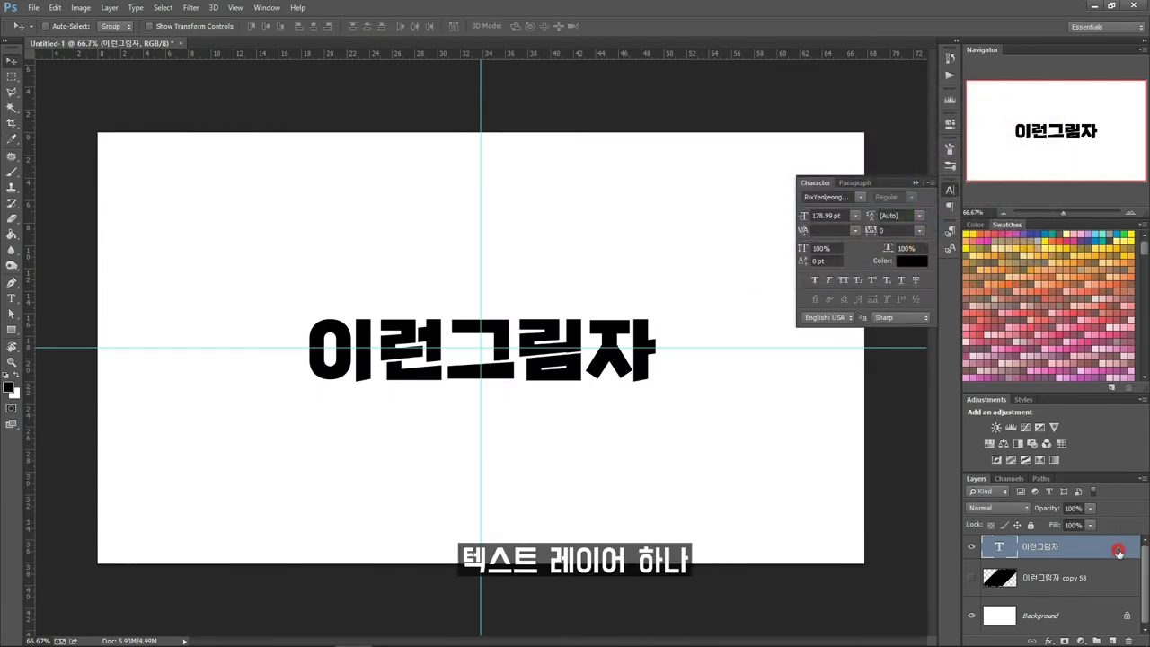
pyautogui.hotkey('ctrl', 'j')
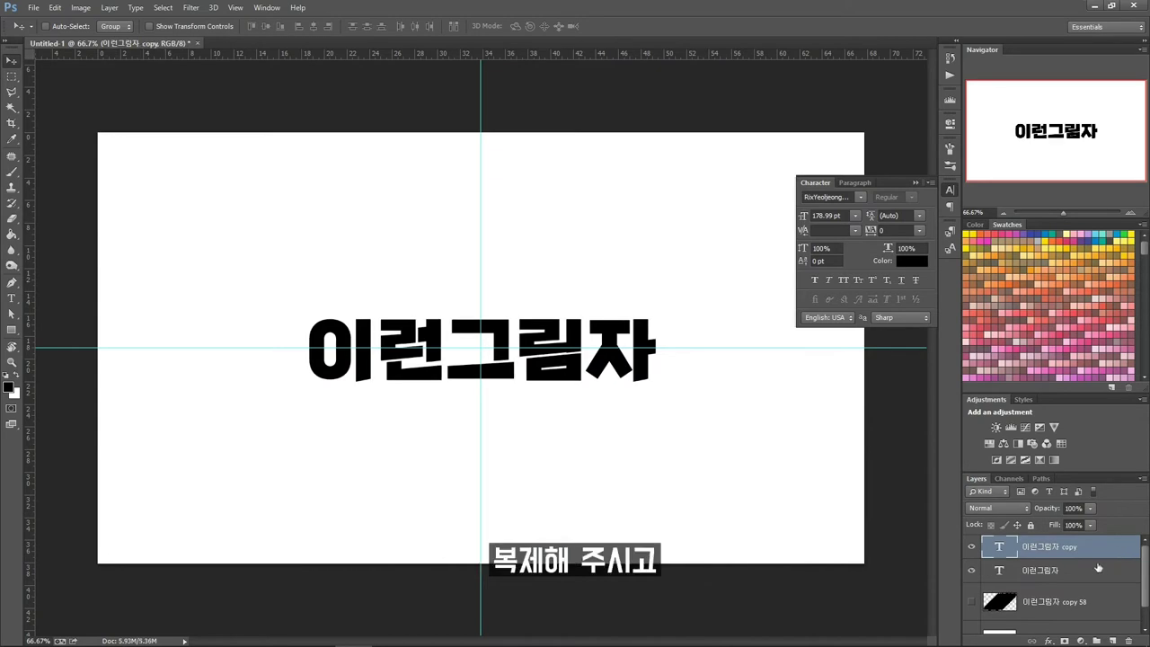
# Hide the original headline and Background layers, leaving only 이런그림자 copy visible and selected
pyautogui.click(1104, 576)
pyautogui.click(972, 571)
pyautogui.scroll(-1, 979, 576)
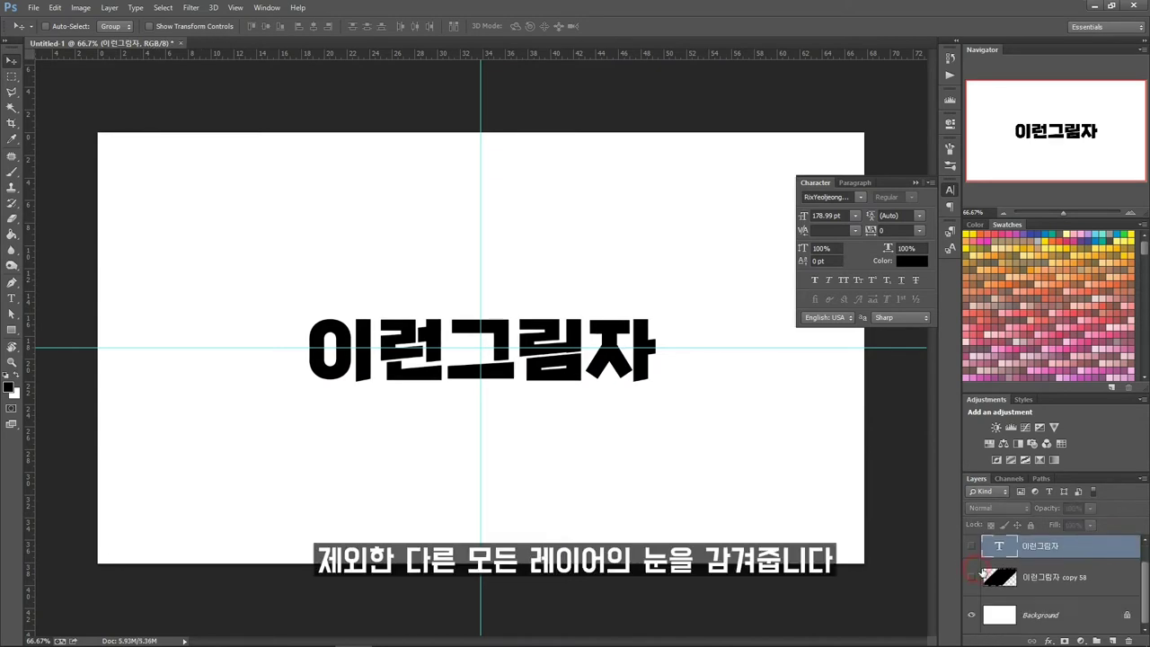
pyautogui.click(971, 615)
pyautogui.scroll(1, 1115, 554)
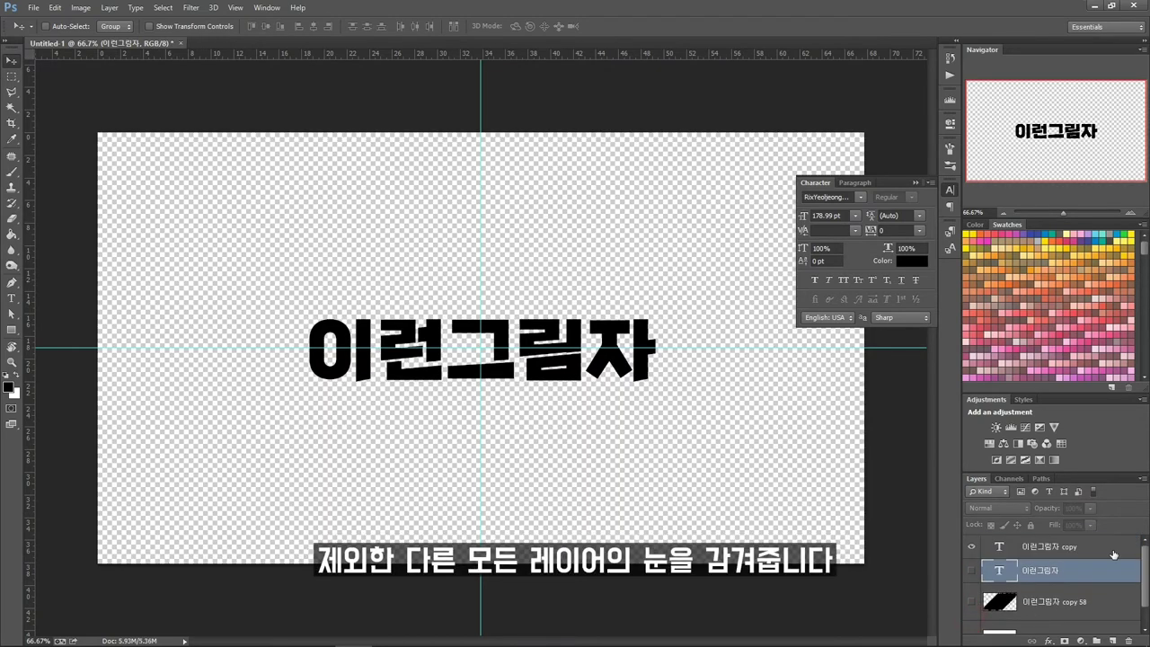
pyautogui.click(1115, 555)
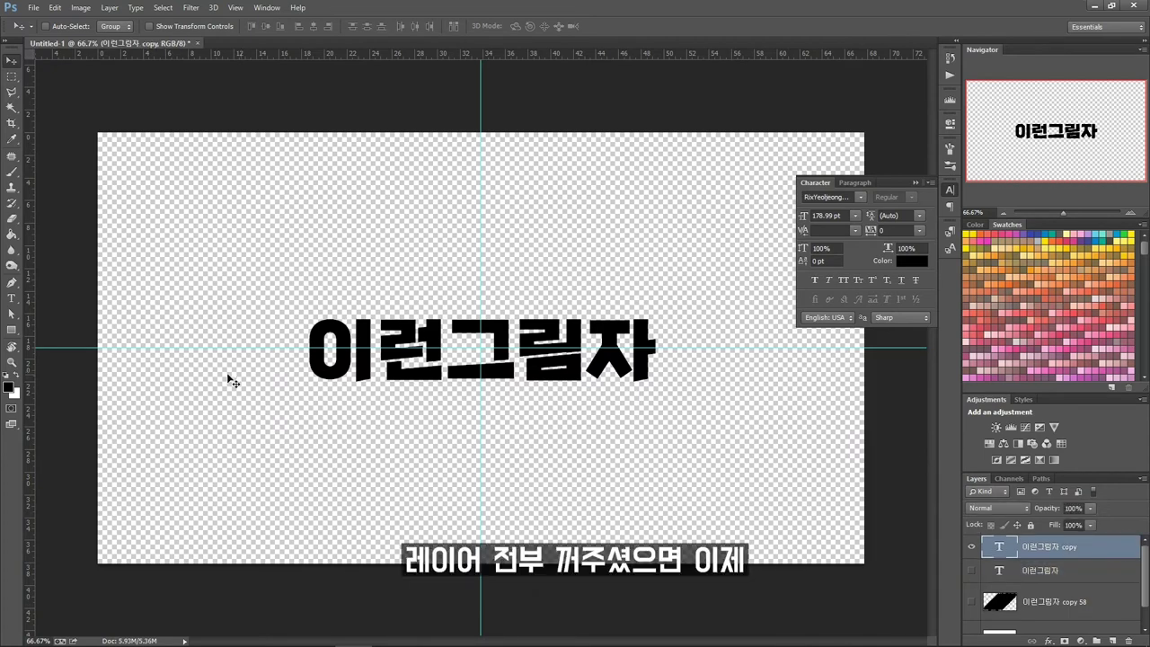
# Define the visible headline as brush preset 'Sampled Brush 1'
pyautogui.click(55, 8)
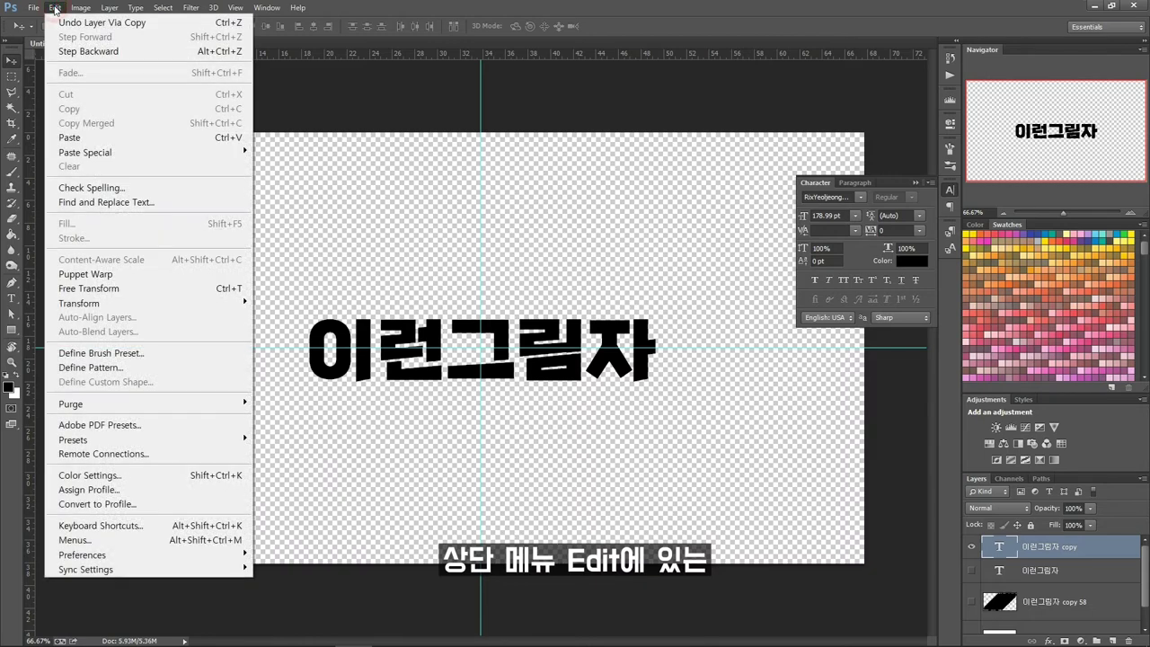
pyautogui.click(195, 355)
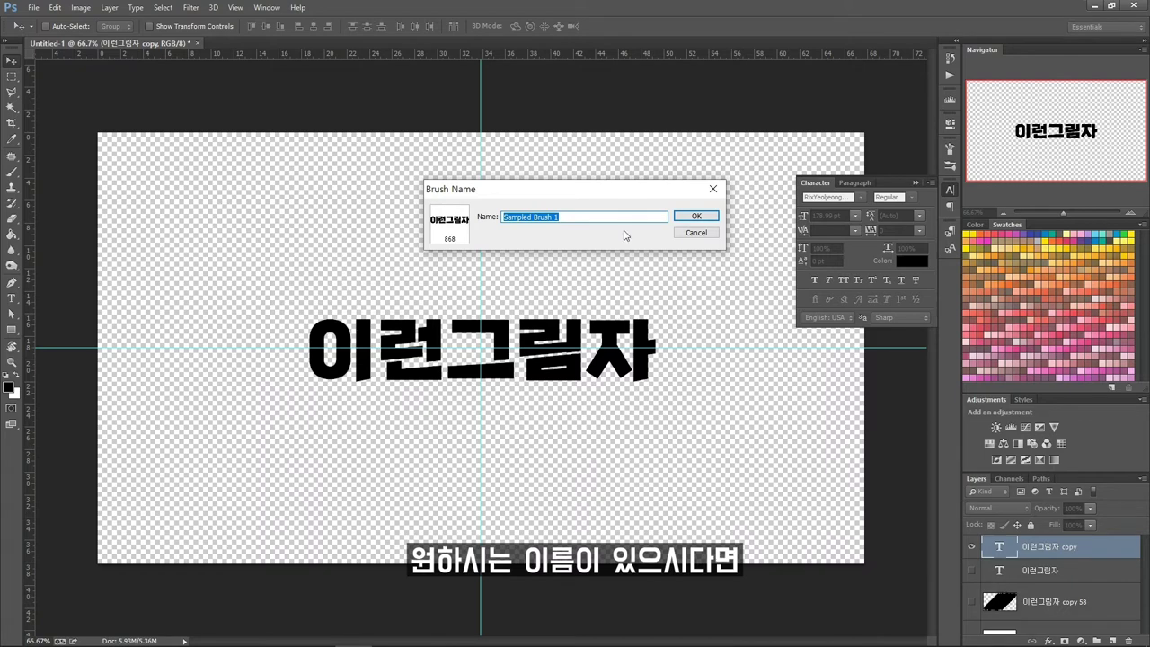
pyautogui.click(685, 217)
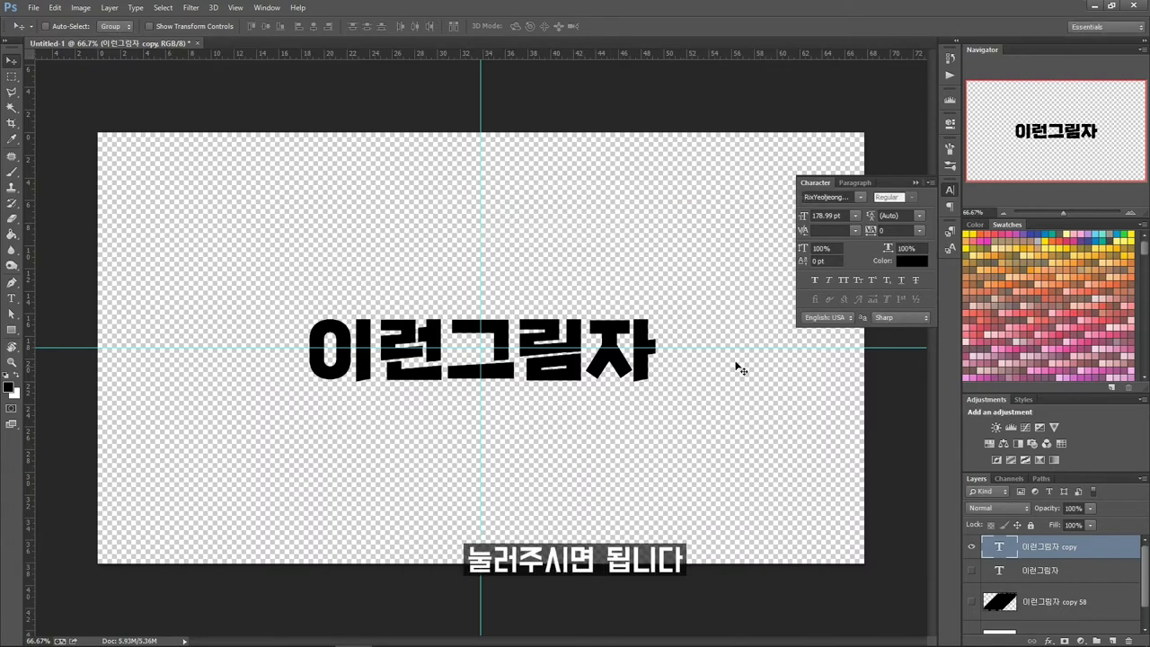
# Add an empty Layer 1 above the Background layer
pyautogui.scroll(-1, 1088, 578)
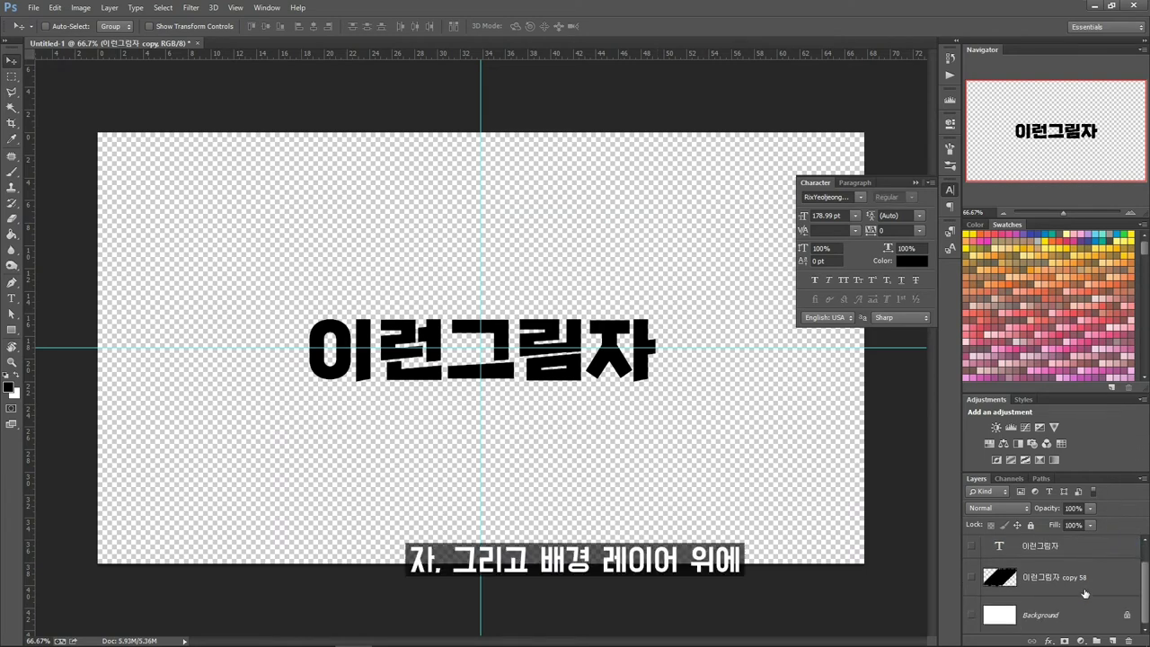
pyautogui.click(1083, 614)
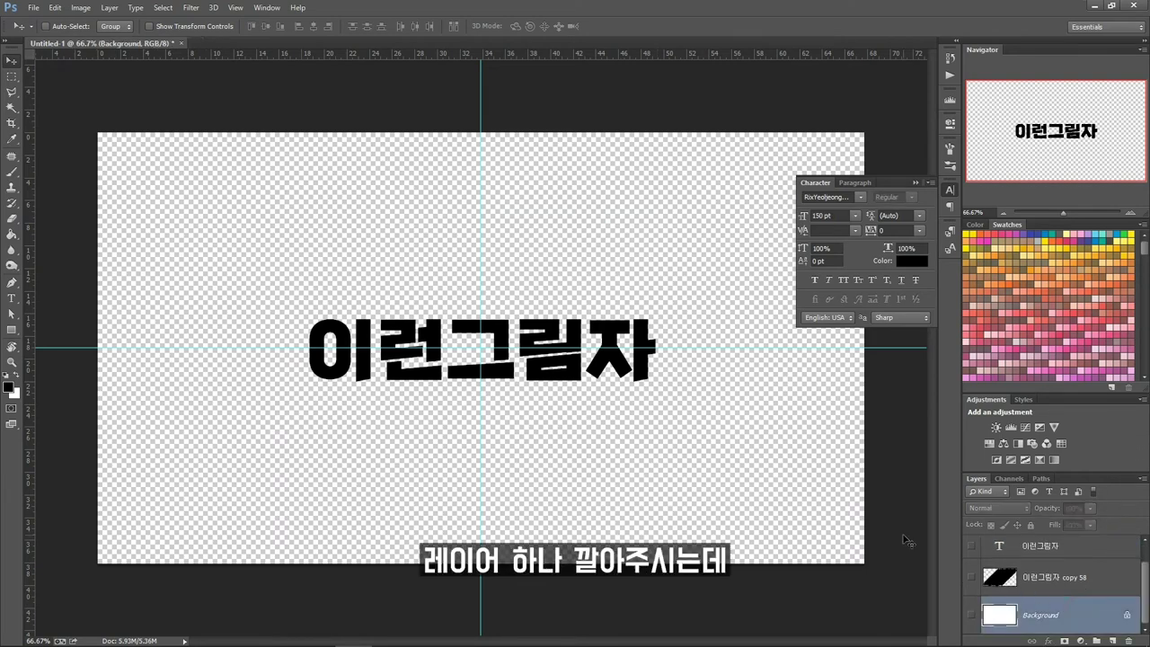
pyautogui.hotkey('ctrl', 'shift', 'n')
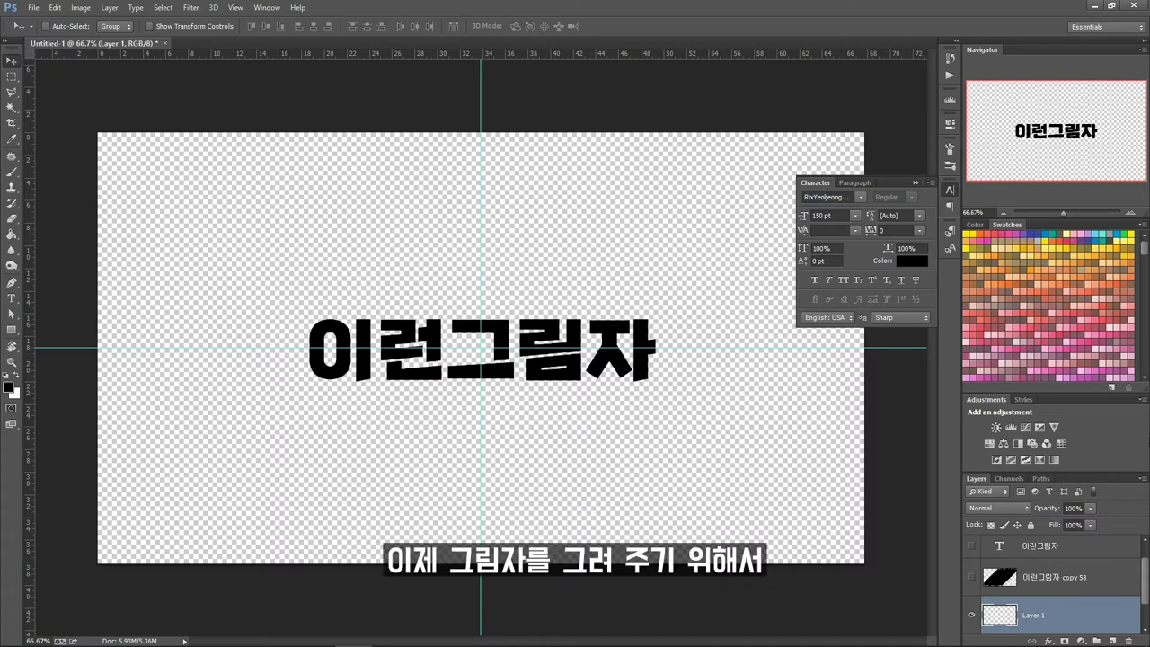
# Choose the Brush tool and pick the 868 text-shaped tip in the Brush settings panel
pyautogui.click(1108, 626)
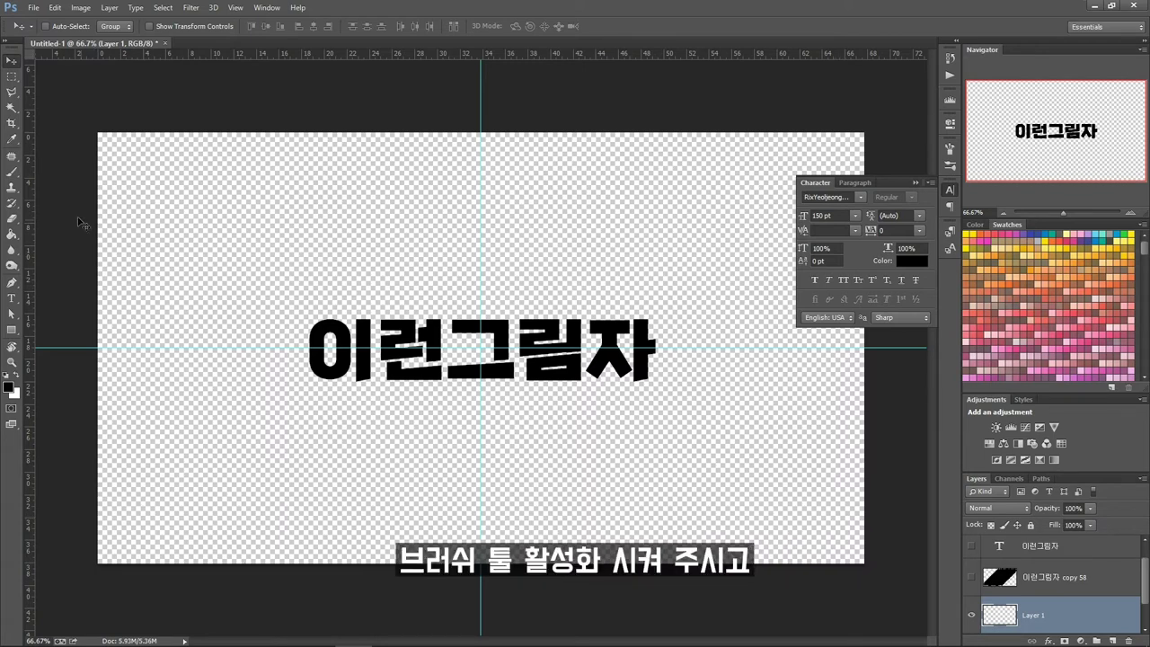
pyautogui.click(13, 173)
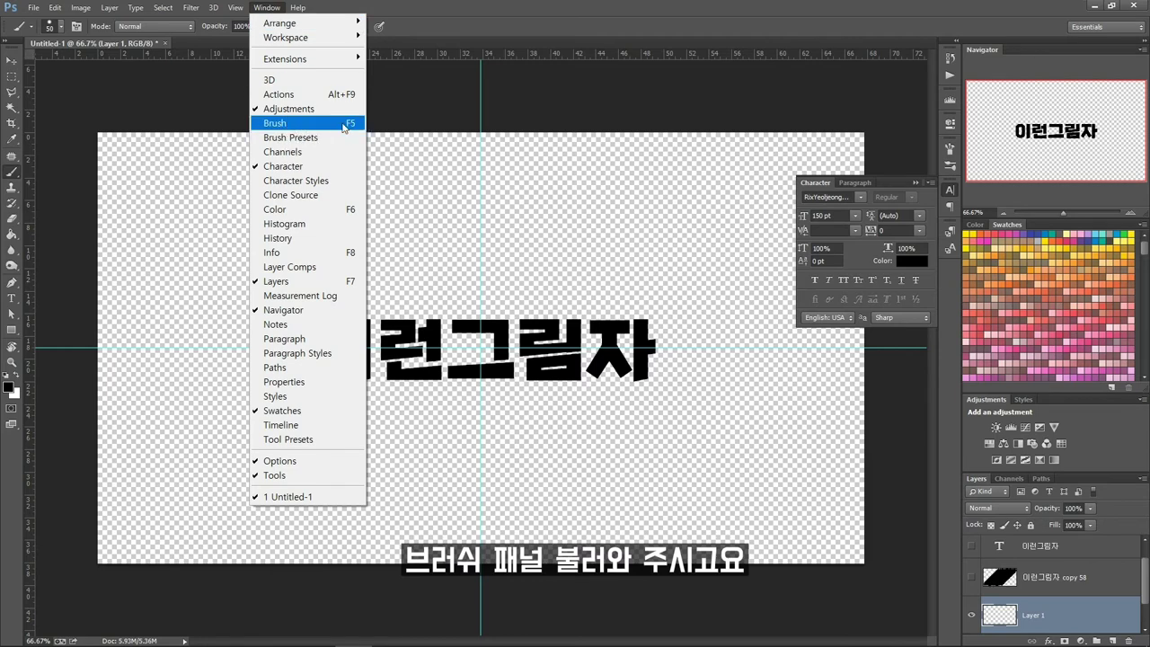
pyautogui.click(275, 123)
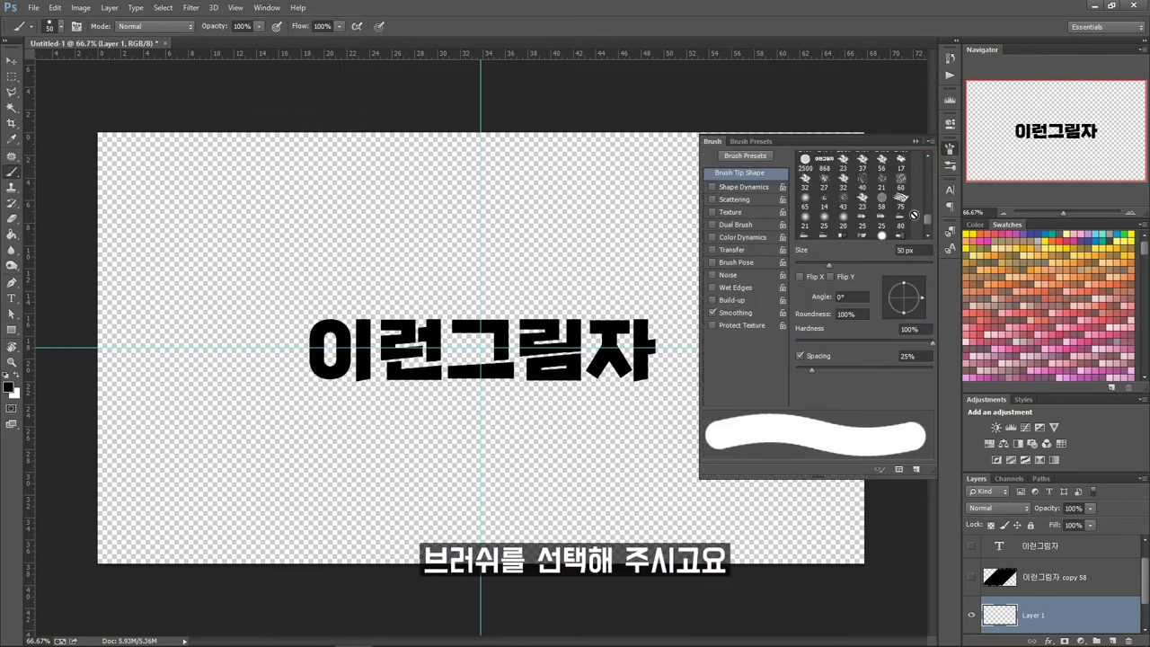
pyautogui.moveTo(931, 173); pyautogui.dragTo(928, 216)
pyautogui.click(826, 197)
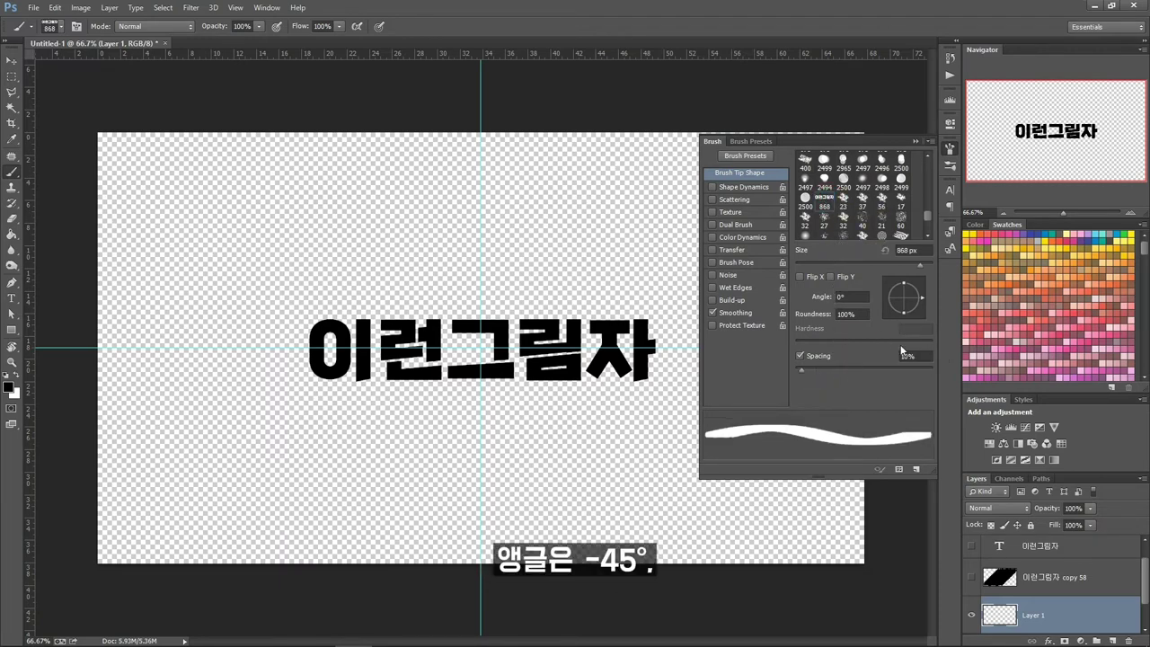
# Set the brush tip angle to -45° and spacing to 1%
pyautogui.click(852, 297)
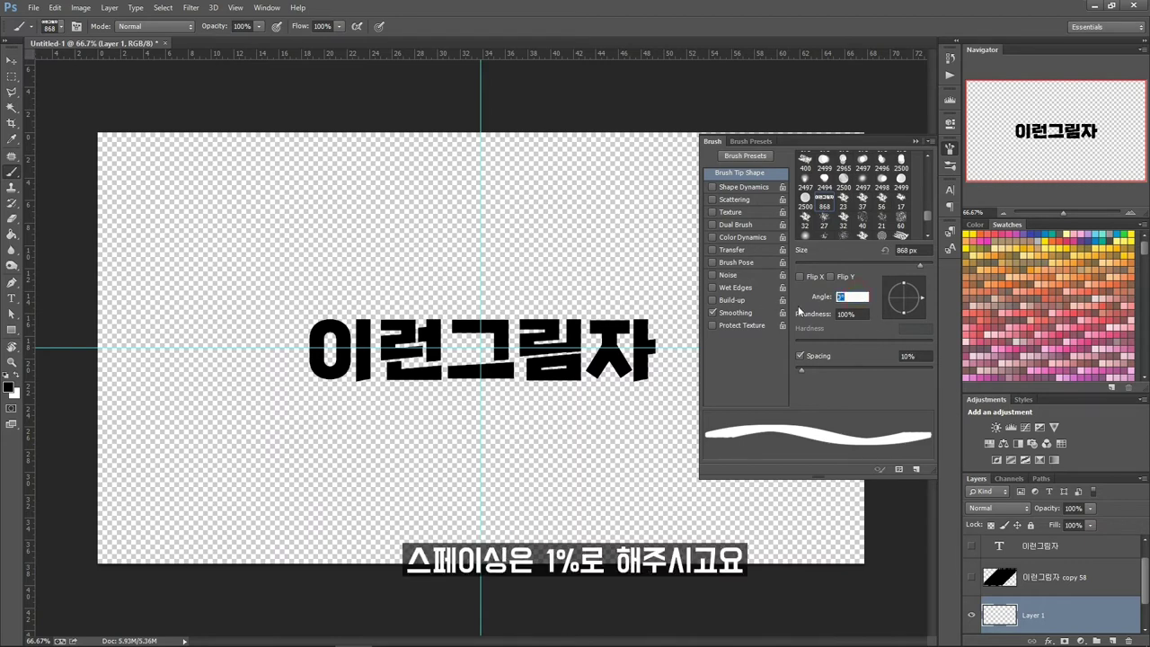
pyautogui.write('-45')
pyautogui.press('Return')
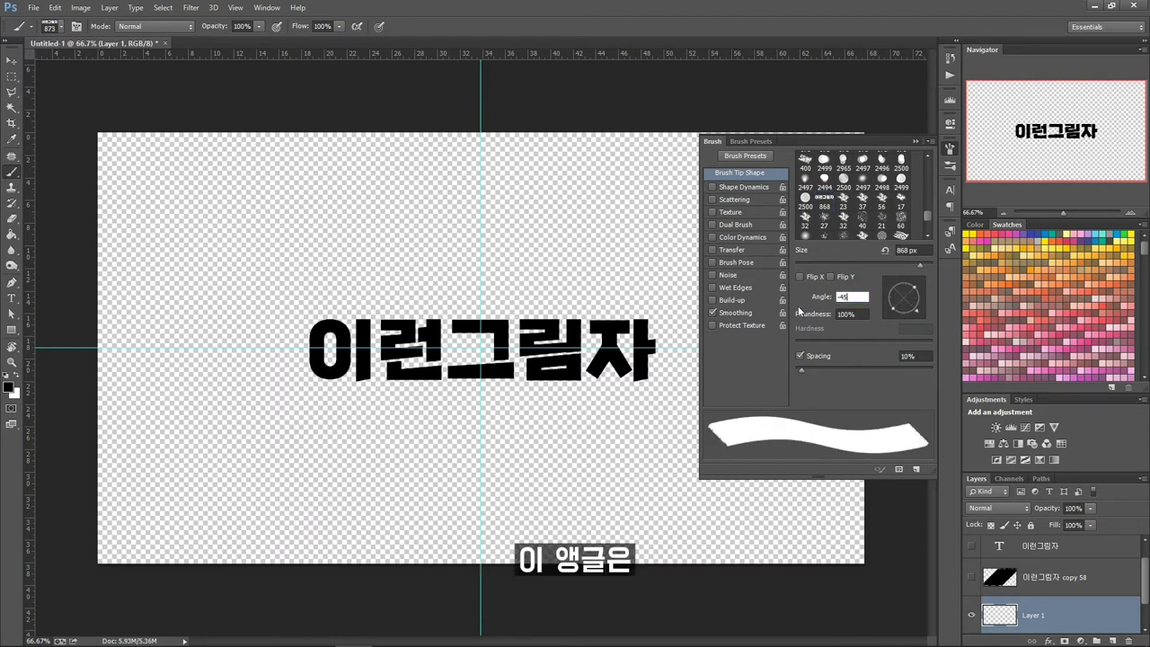
pyautogui.click(915, 356)
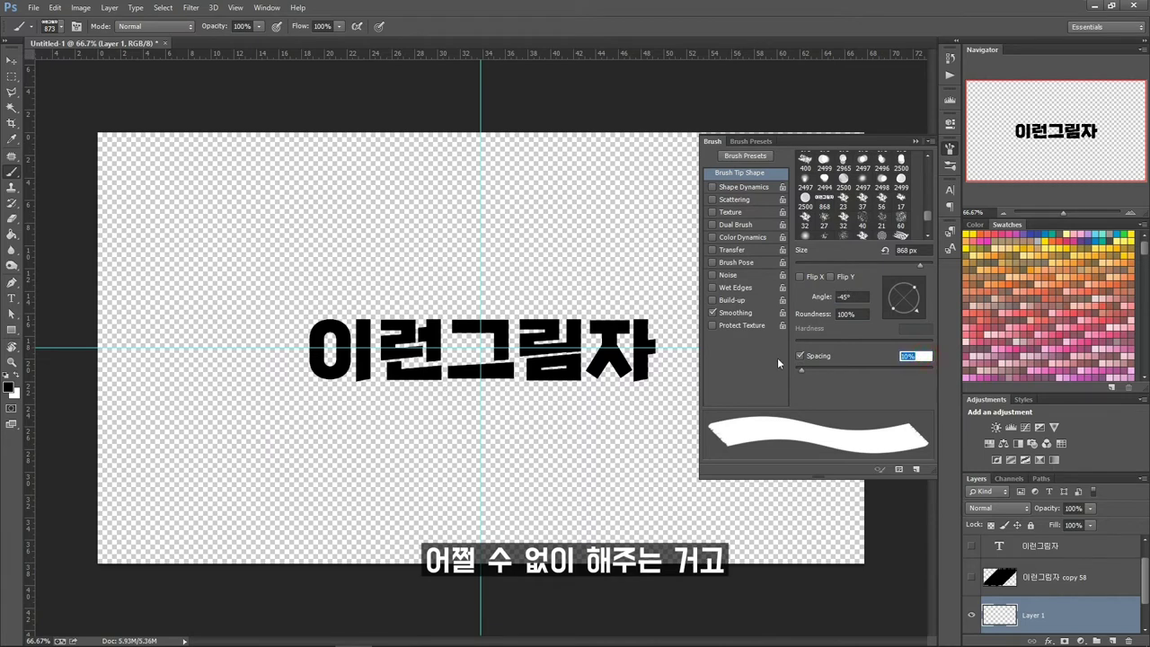
pyautogui.write('1')
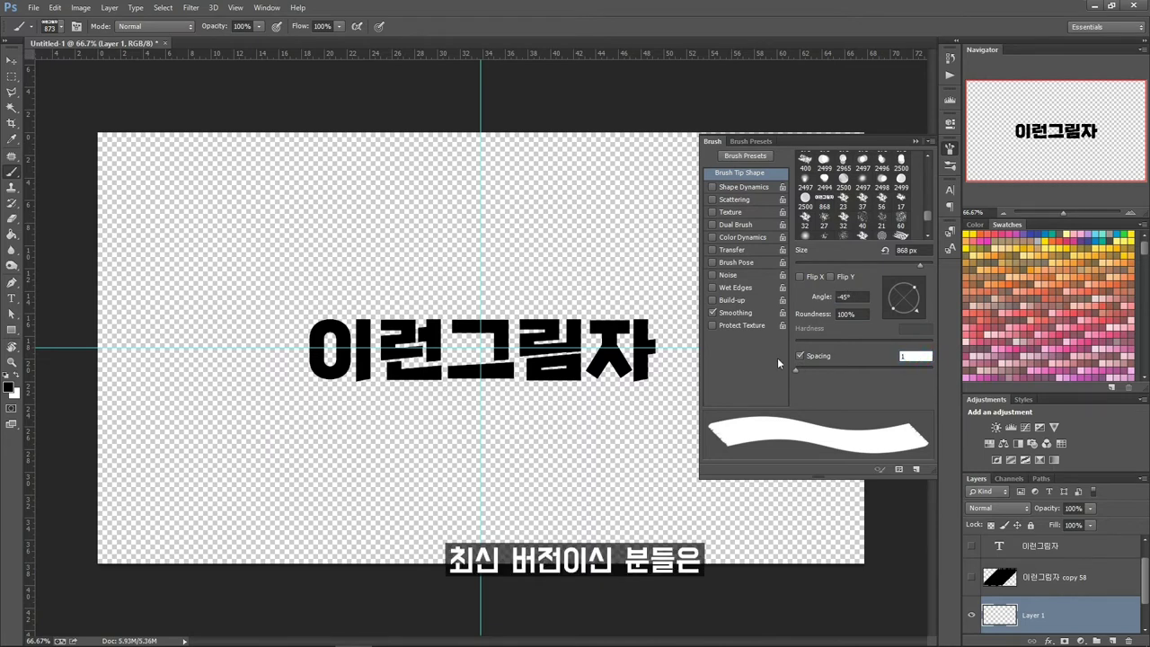
pyautogui.press('Return')
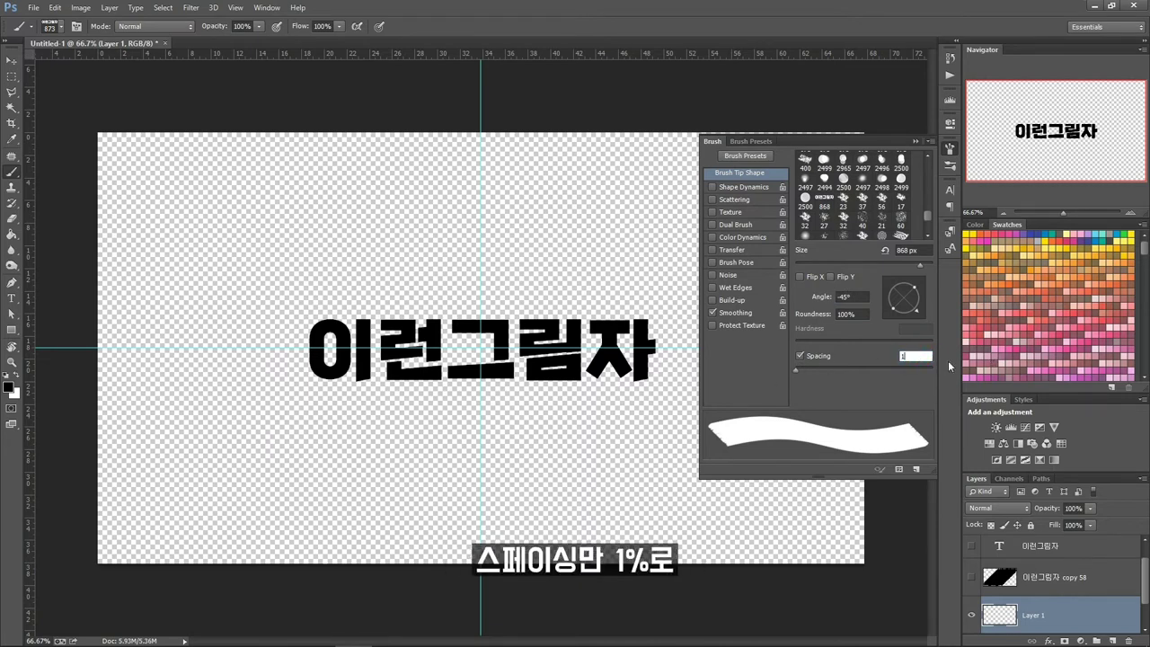
pyautogui.click(907, 360)
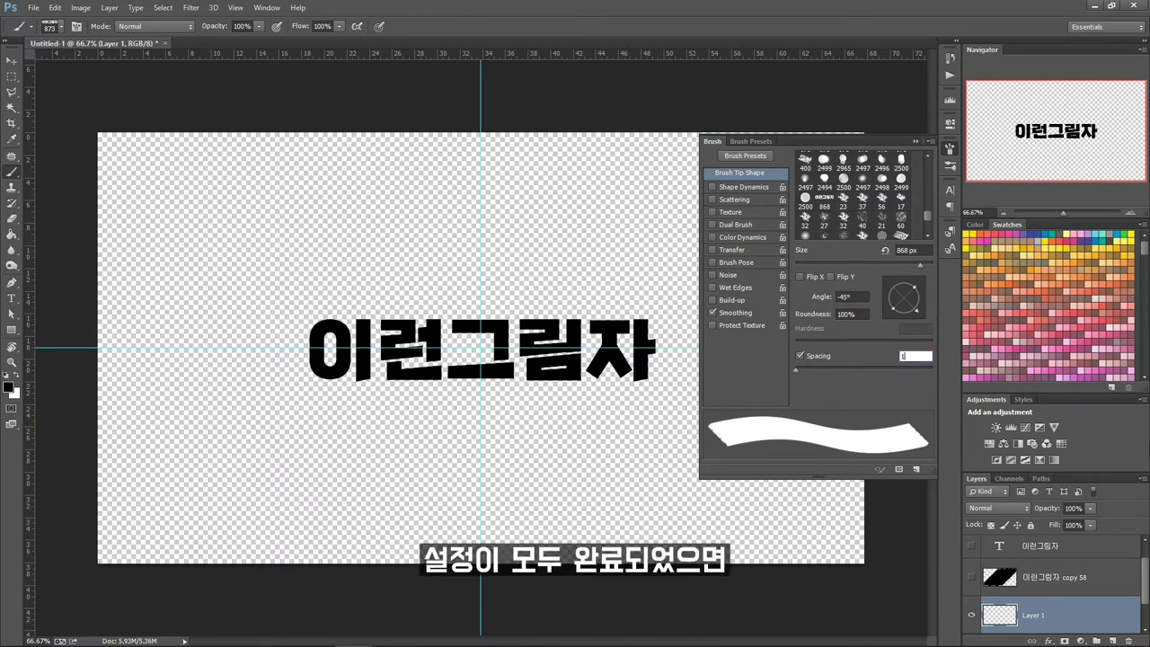
pyautogui.press('Return')
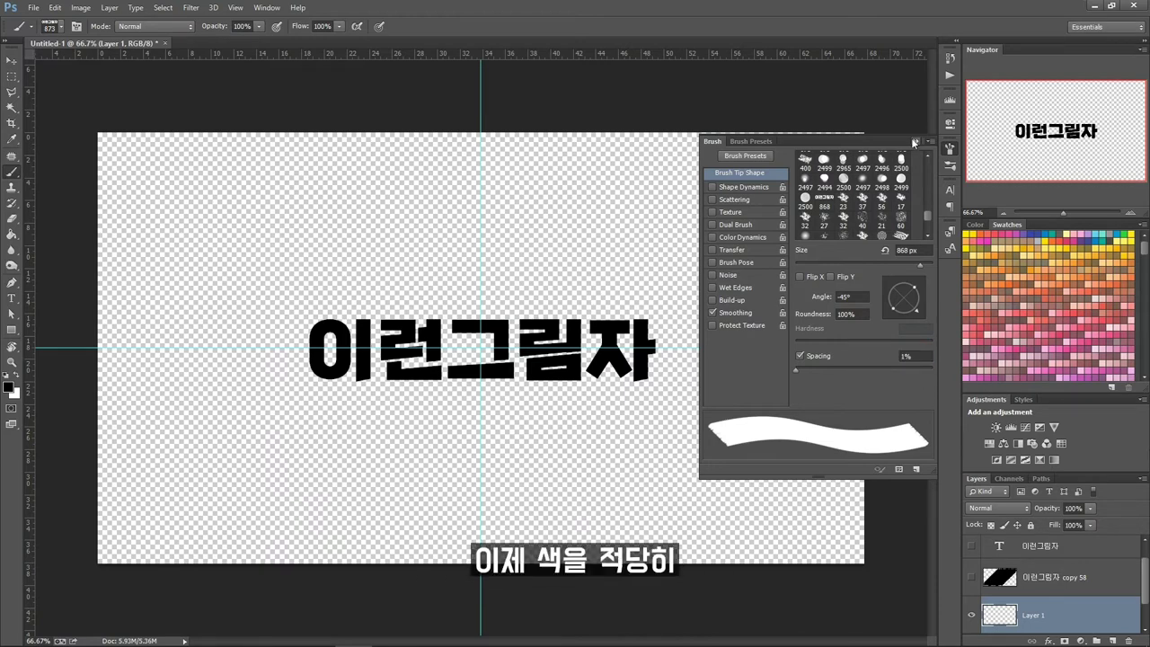
pyautogui.click(913, 141)
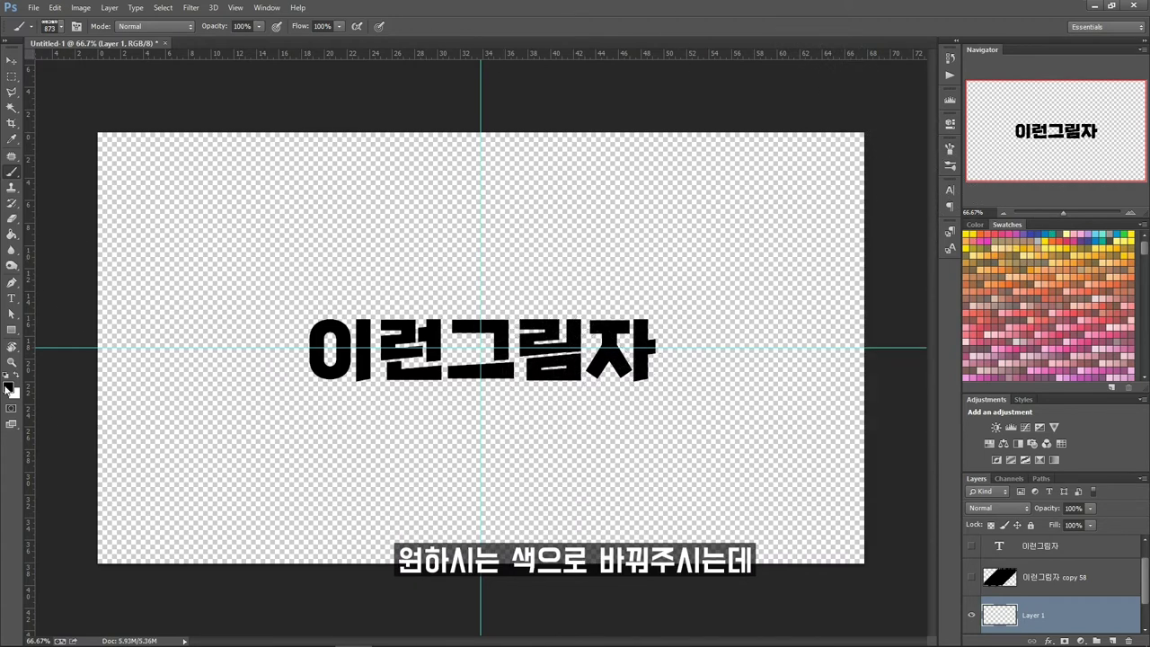
# Set the foreground to a saturated blue and paint a diagonal streak behind the headline
pyautogui.click(8, 388)
pyautogui.click(914, 171)
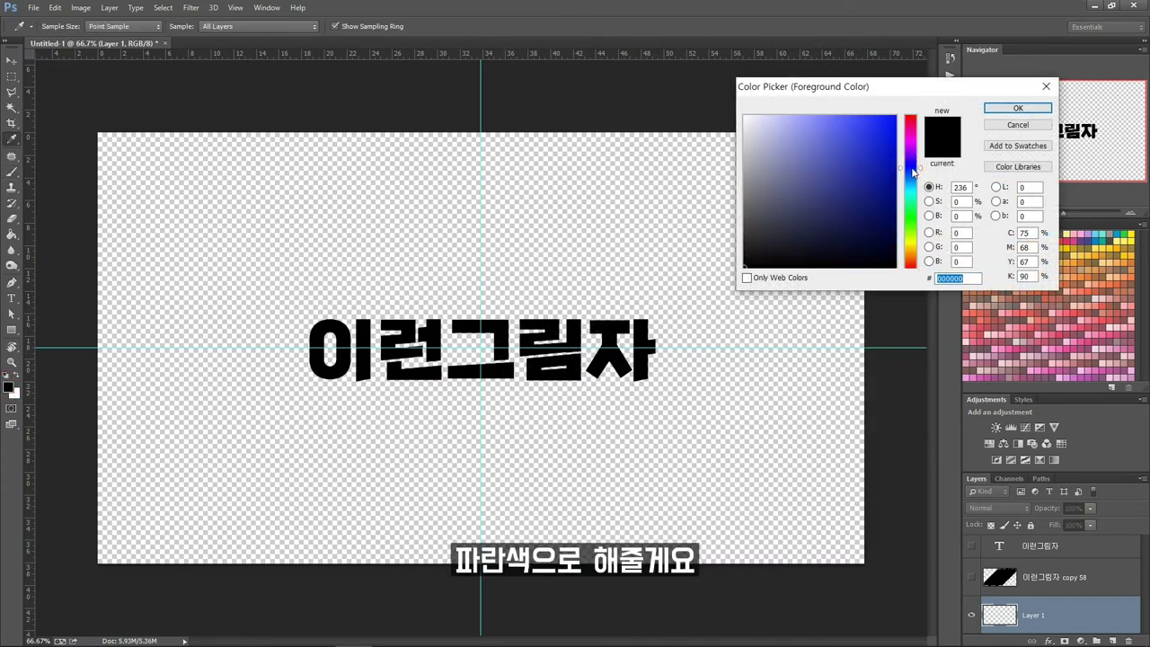
pyautogui.moveTo(889, 168); pyautogui.dragTo(895, 143)
pyautogui.click(1020, 108)
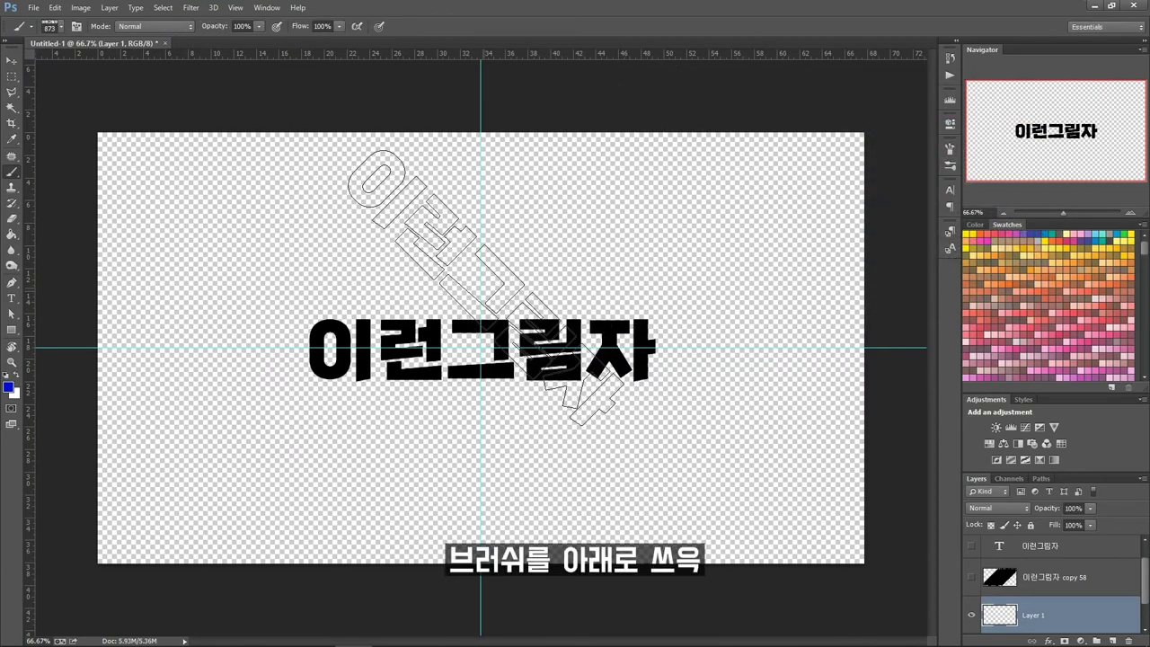
pyautogui.moveTo(484, 288); pyautogui.dragTo(503, 378)
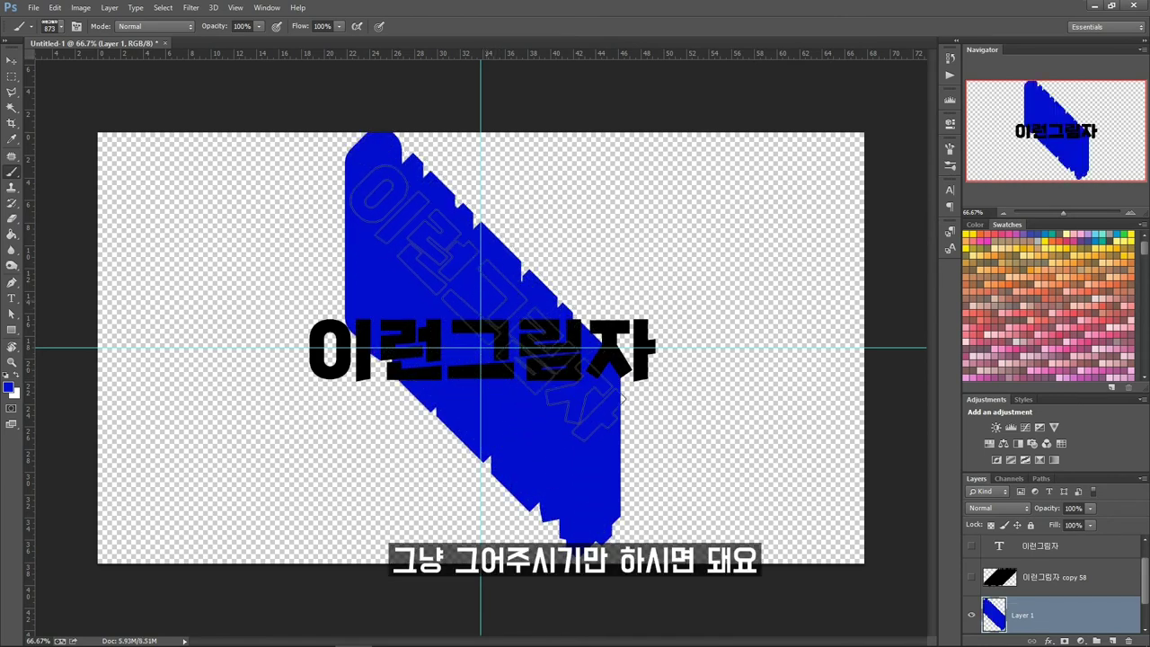
pyautogui.hotkey('ctrl', 'z')
pyautogui.moveTo(480, 282); pyautogui.dragTo(608, 338)
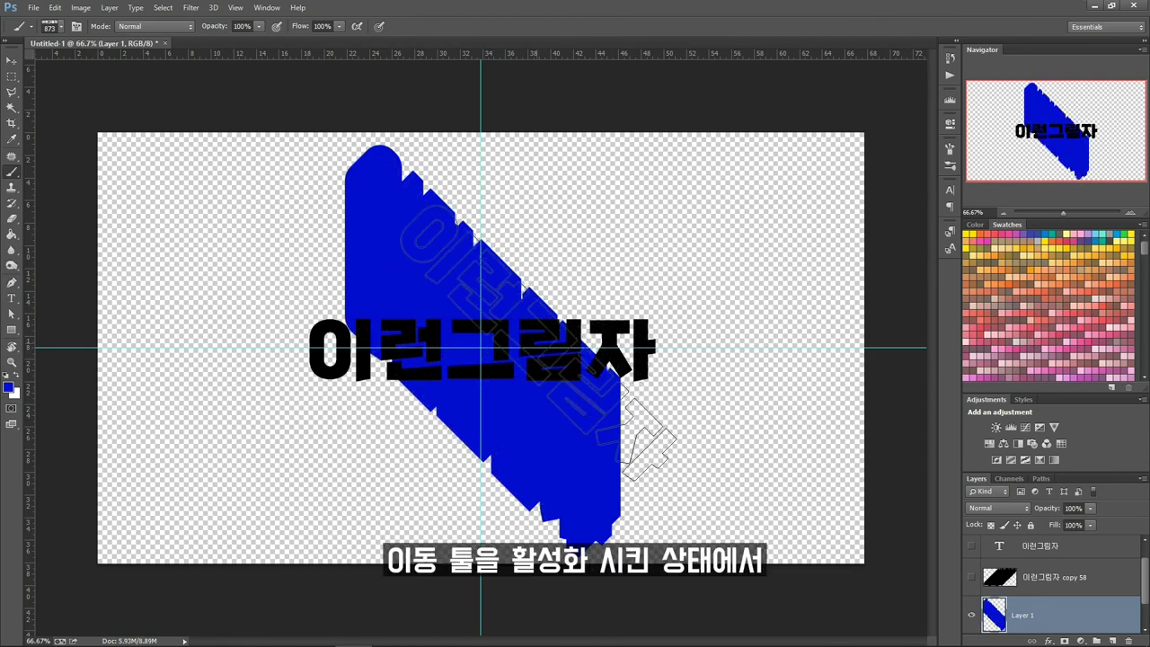
# With the Move tool, Alt-drag copies of the blue shape down toward the canvas bottom
pyautogui.press('v')
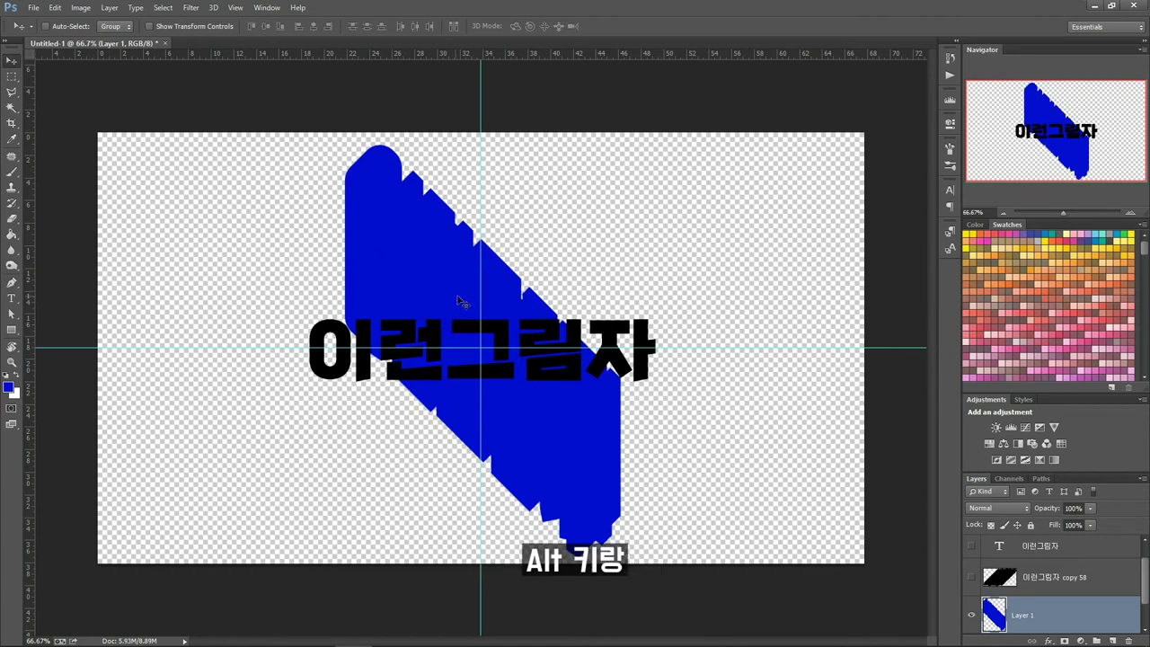
pyautogui.moveTo(453, 268); pyautogui.dragTo(442, 378)
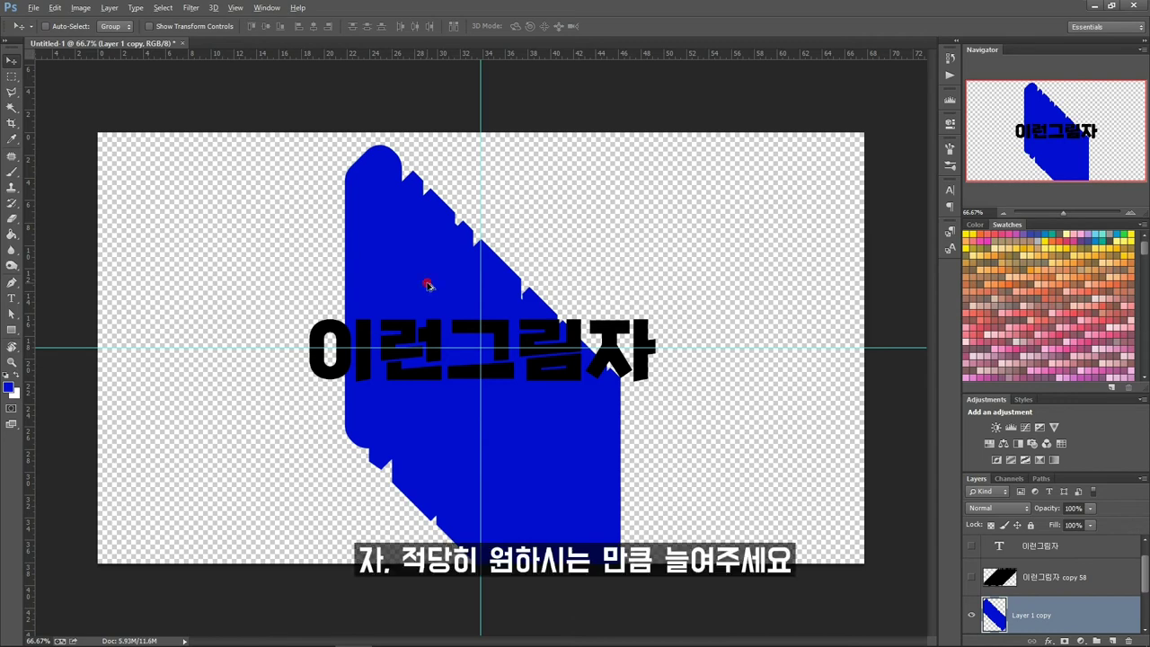
pyautogui.moveTo(430, 298); pyautogui.dragTo(430, 499)
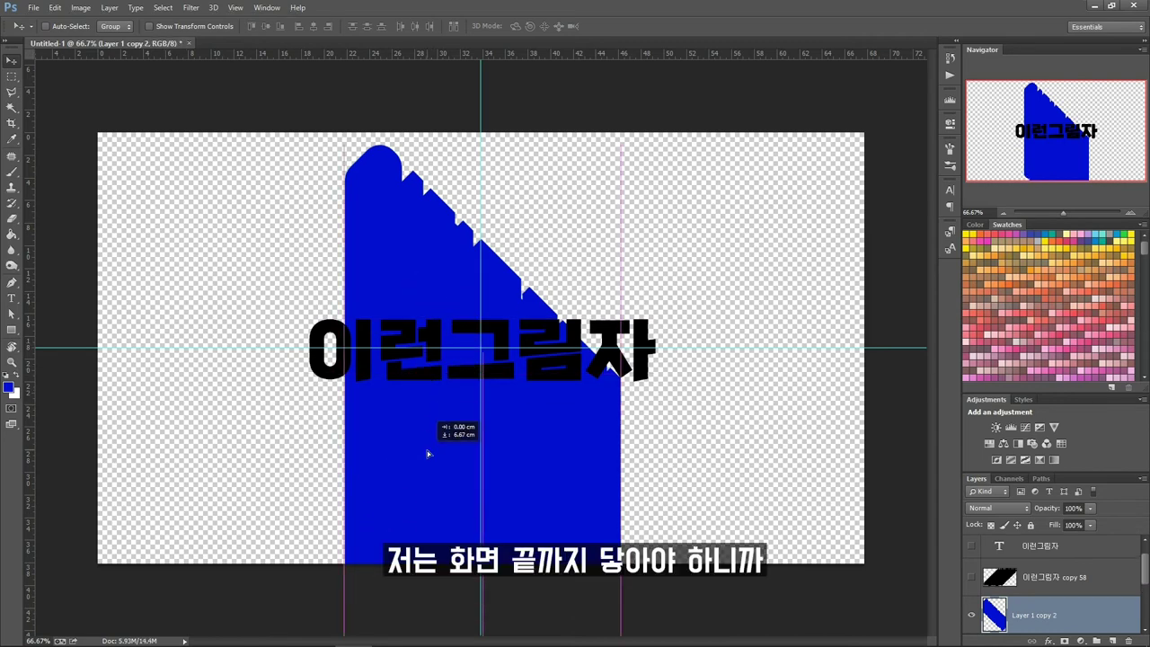
# Shift-select all blue shadow layers from Layer 1 to Layer 1 copy 3
pyautogui.scroll(-5, 1062, 594)
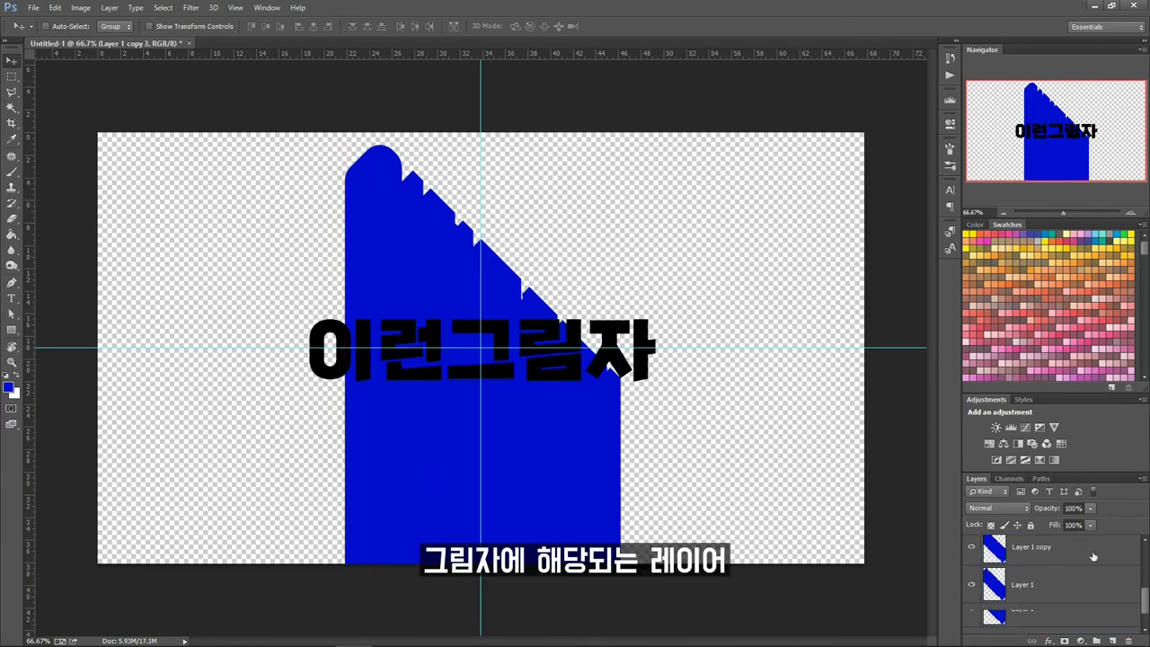
pyautogui.scroll(-2, 1094, 585)
pyautogui.click(1094, 585)
pyautogui.scroll(3, 1095, 584)
pyautogui.scroll(1, 1095, 583)
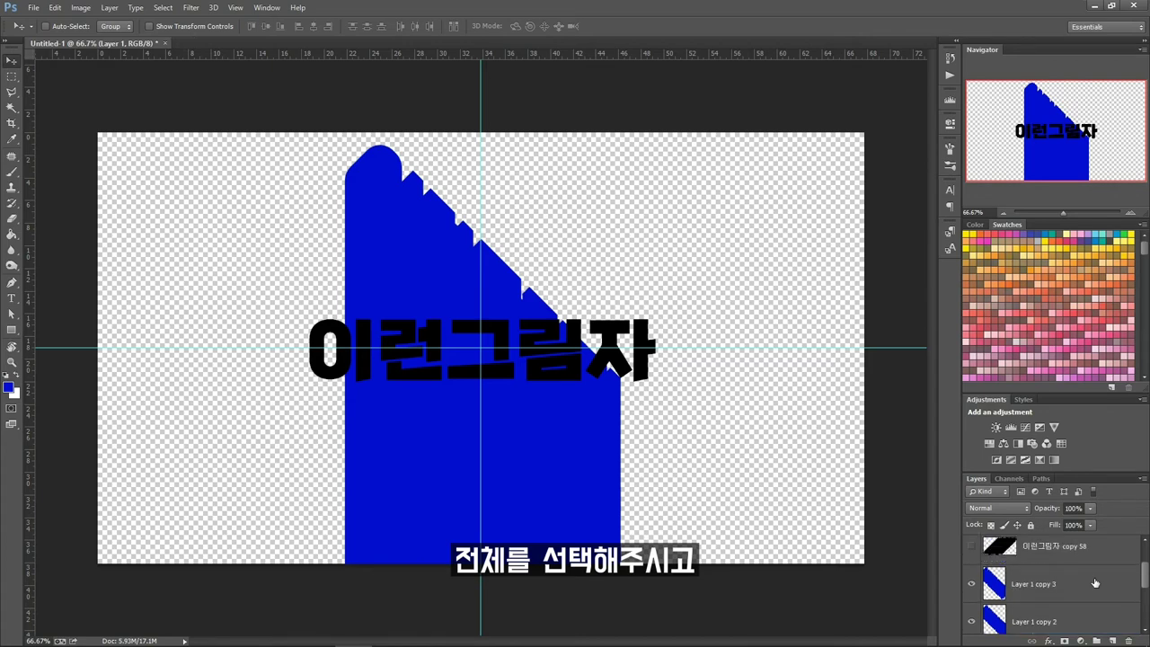
pyautogui.keyDown('shift'); pyautogui.click(1094, 583); pyautogui.keyUp('shift')
# Rotate the shadow stack -45° and slide it under the headline
pyautogui.hotkey('ctrl', 't')
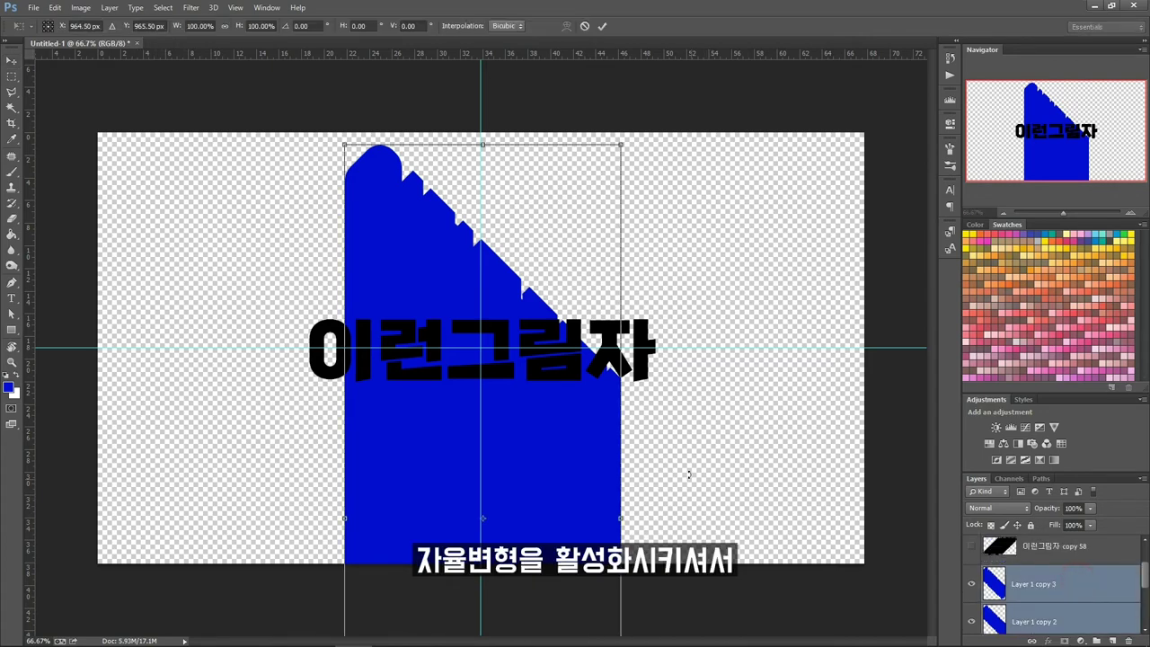
pyautogui.moveTo(646, 149); pyautogui.dragTo(366, 203)
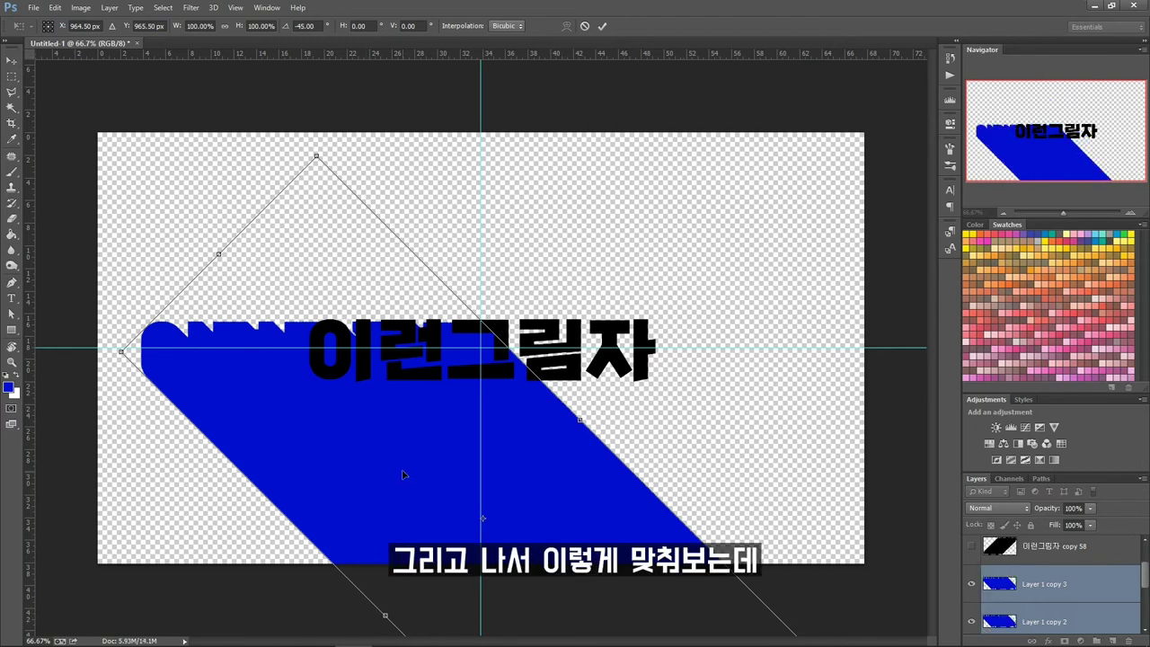
pyautogui.moveTo(375, 466); pyautogui.dragTo(548, 469)
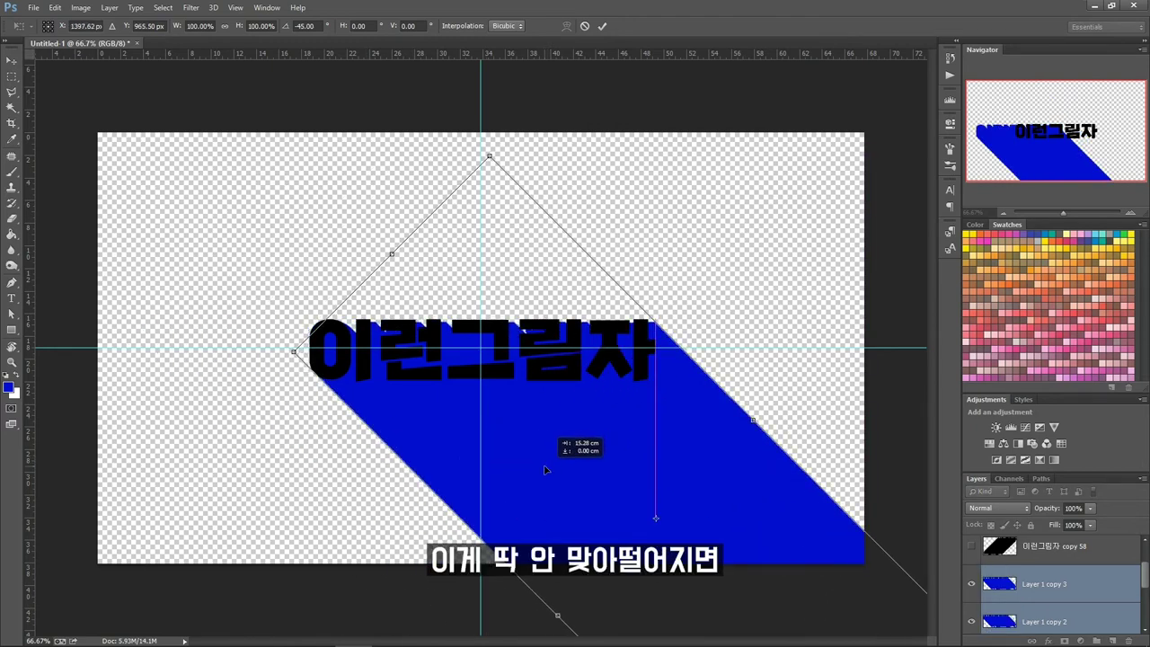
pyautogui.moveTo(543, 468); pyautogui.dragTo(602, 457)
pyautogui.press('Return')
pyautogui.hotkey('ctrl', 't')
pyautogui.press('Return')
# Fine-tune the shadow's size and position so its upper corner meets the headline edge
pyautogui.hotkey('ctrl', 't')
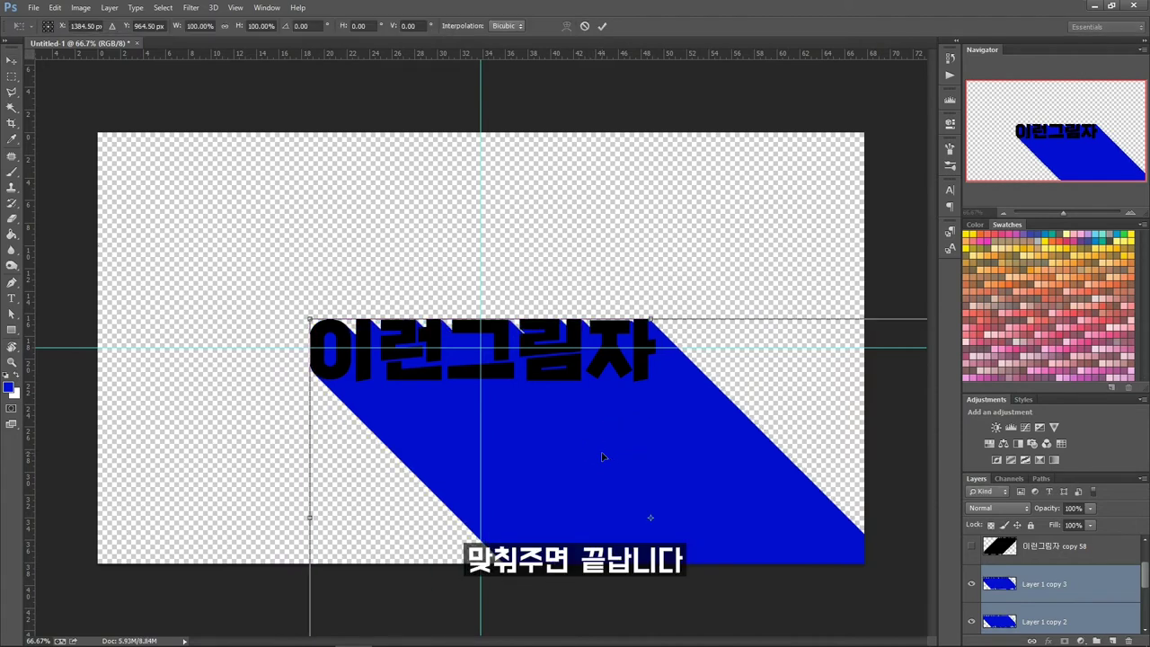
pyautogui.moveTo(309, 320); pyautogui.dragTo(320, 324)
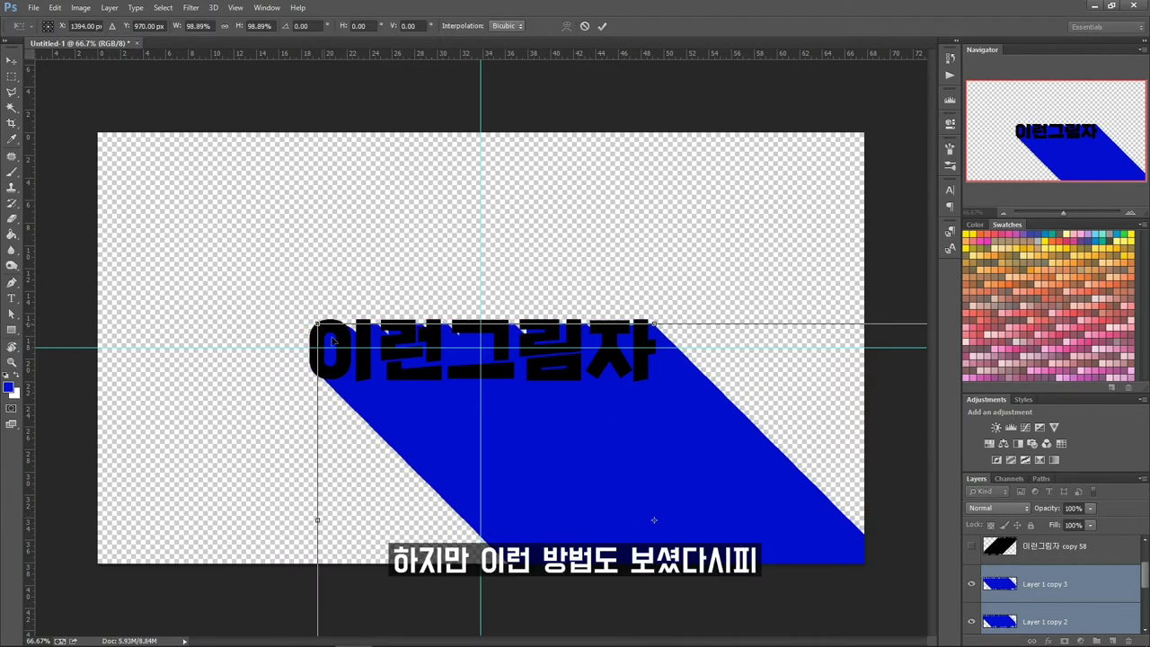
pyautogui.moveTo(404, 414); pyautogui.dragTo(393, 407)
pyautogui.moveTo(309, 320); pyautogui.dragTo(302, 315)
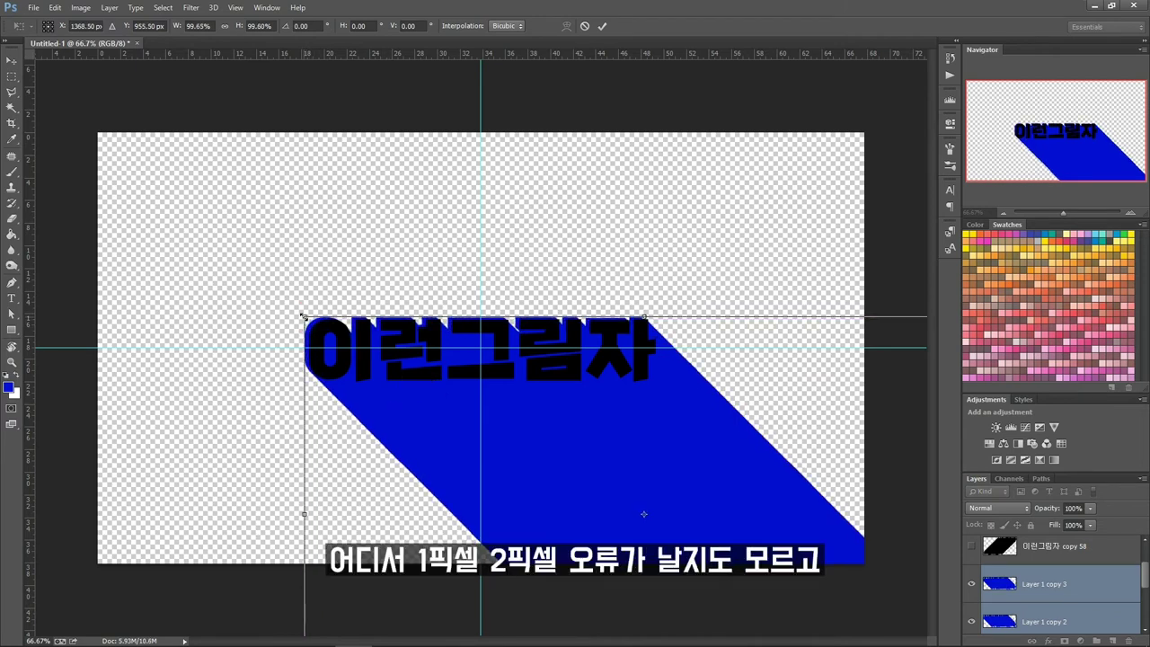
pyautogui.moveTo(393, 408); pyautogui.dragTo(399, 411)
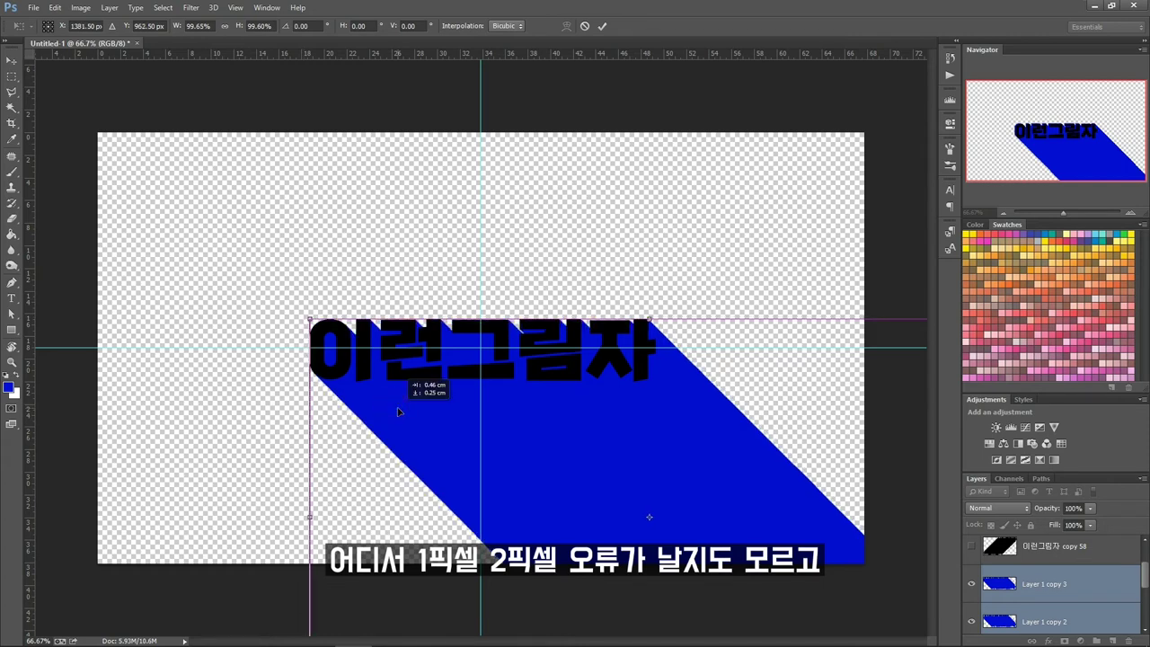
pyautogui.press('Return')
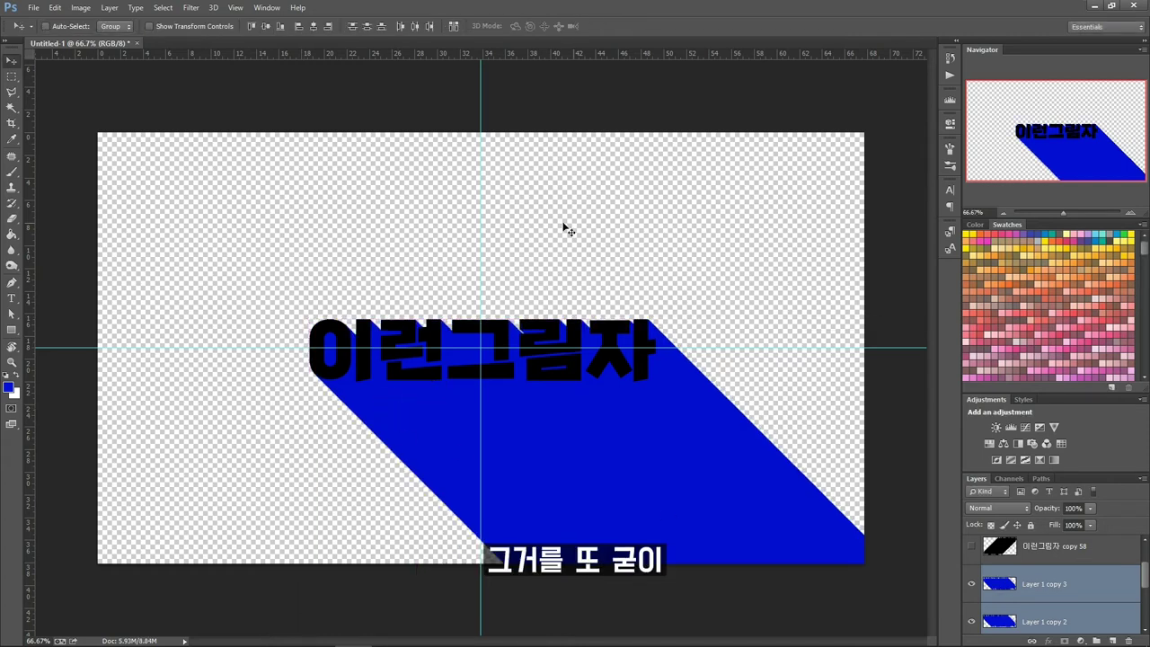
# Set the headline text colour to a very light, near-white blue
pyautogui.scroll(3, 1052, 584)
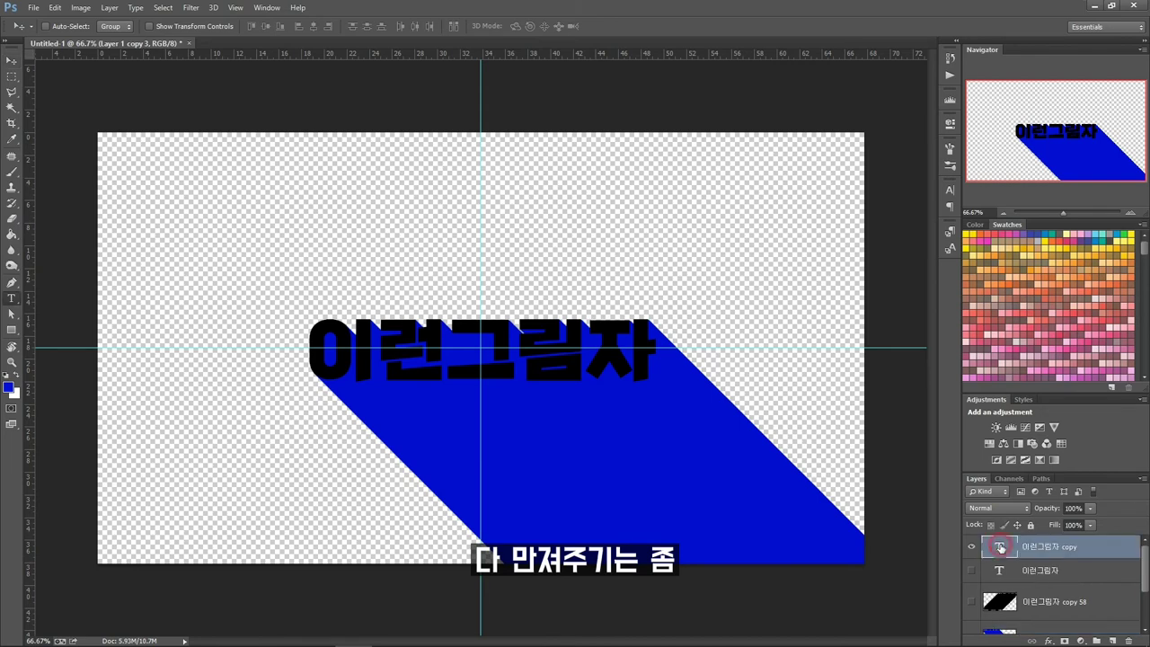
pyautogui.click(1043, 550)
pyautogui.click(950, 190)
pyautogui.click(913, 257)
pyautogui.click(910, 180)
pyautogui.click(757, 115)
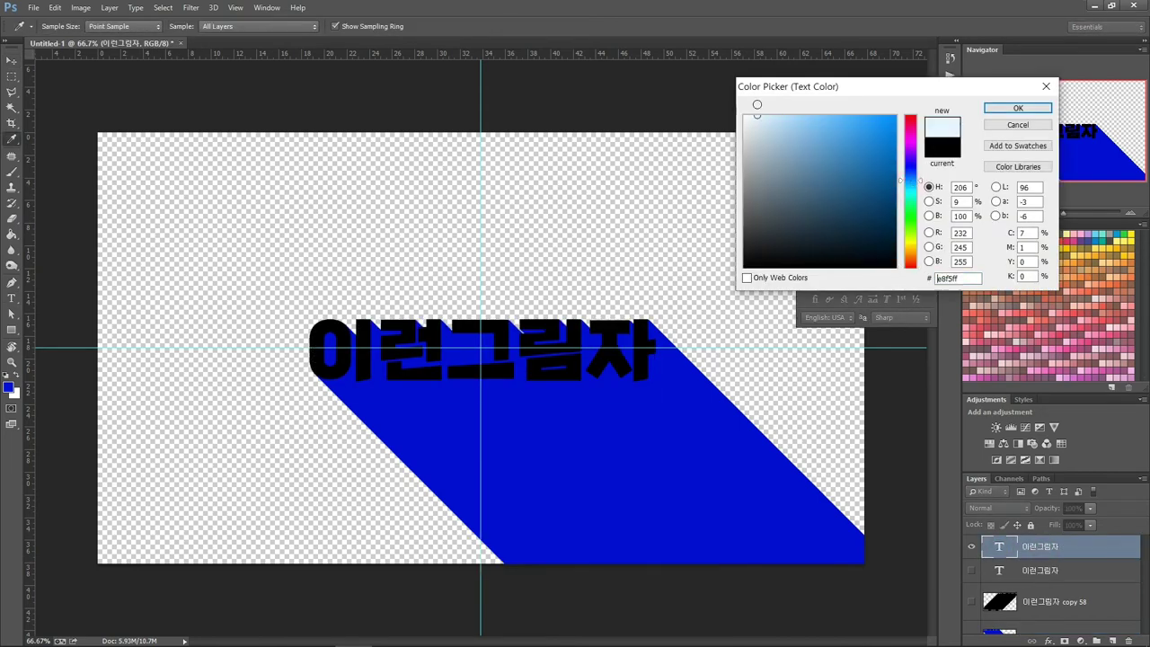
# Add a Solid Color fill layer with hex colour 84d5ff
pyautogui.click(1018, 108)
pyautogui.scroll(-3, 1051, 584)
pyautogui.click(1081, 641)
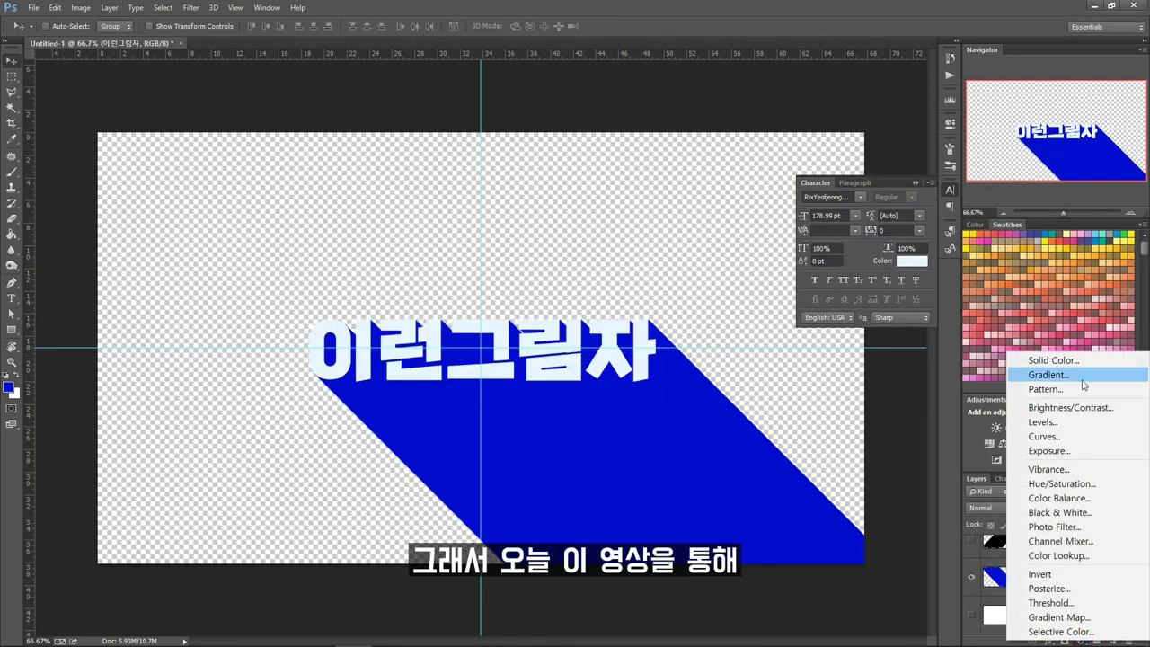
pyautogui.click(1065, 357)
pyautogui.click(788, 110)
pyautogui.doubleClick(948, 278)
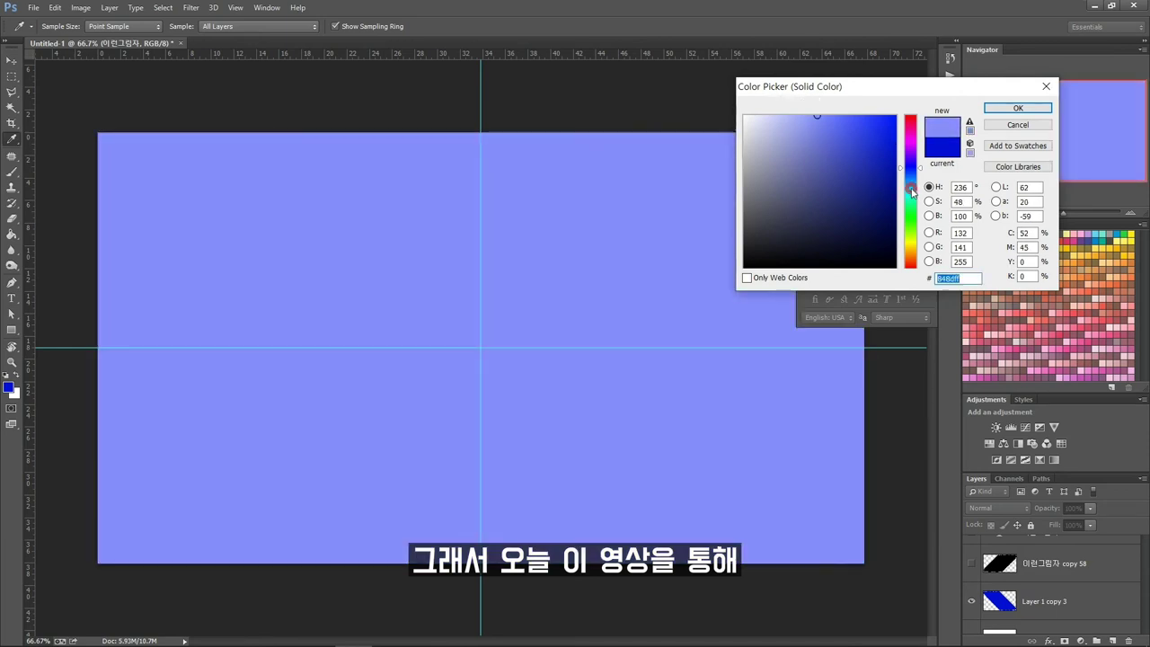
pyautogui.write('84d5ff')
pyautogui.click(998, 109)
# Move the fill below the shadow, recolour it #84a1ff, and group both as Group 1
pyautogui.moveTo(1042, 545); pyautogui.dragTo(1075, 598)
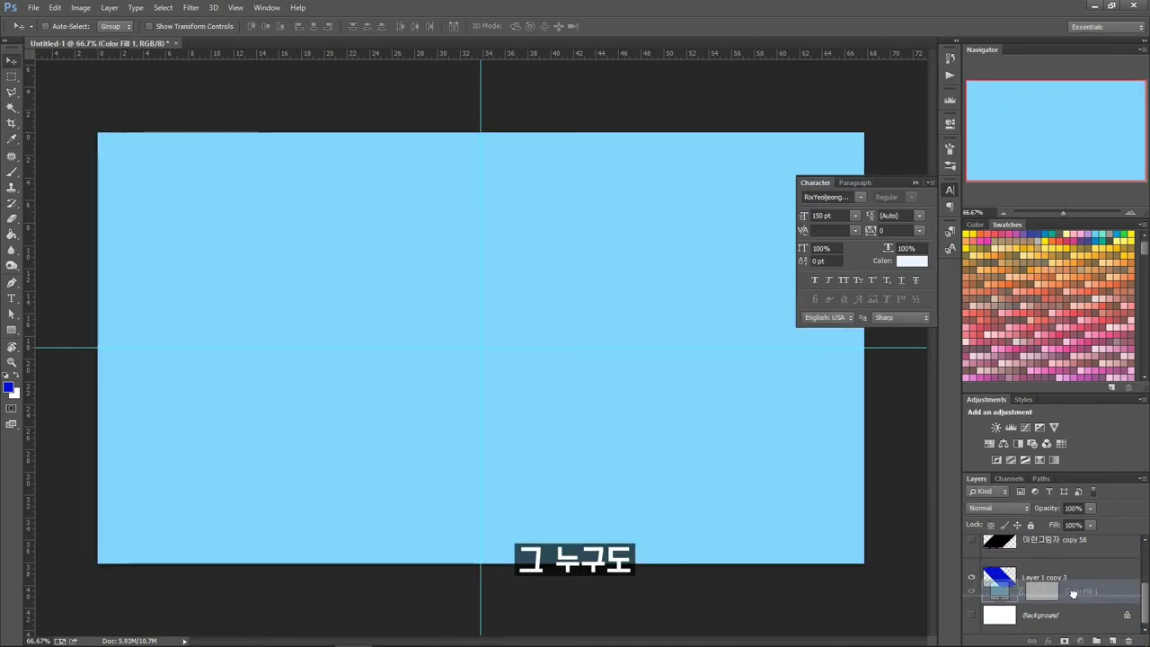
pyautogui.doubleClick(1005, 582)
pyautogui.click(911, 172)
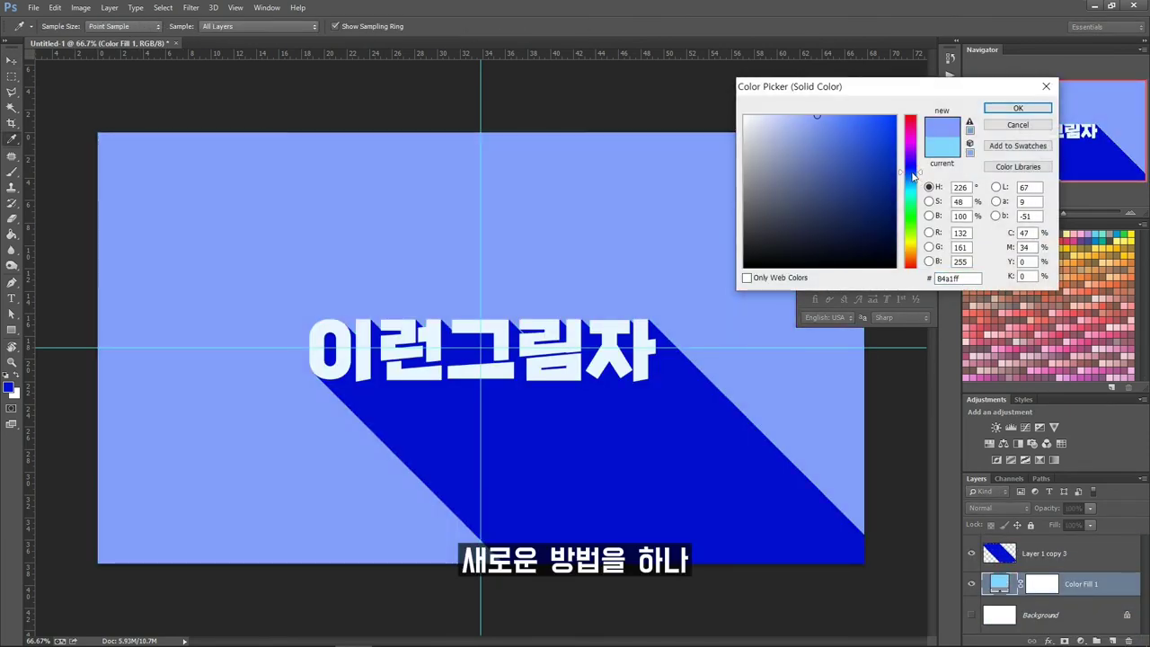
pyautogui.click(1024, 106)
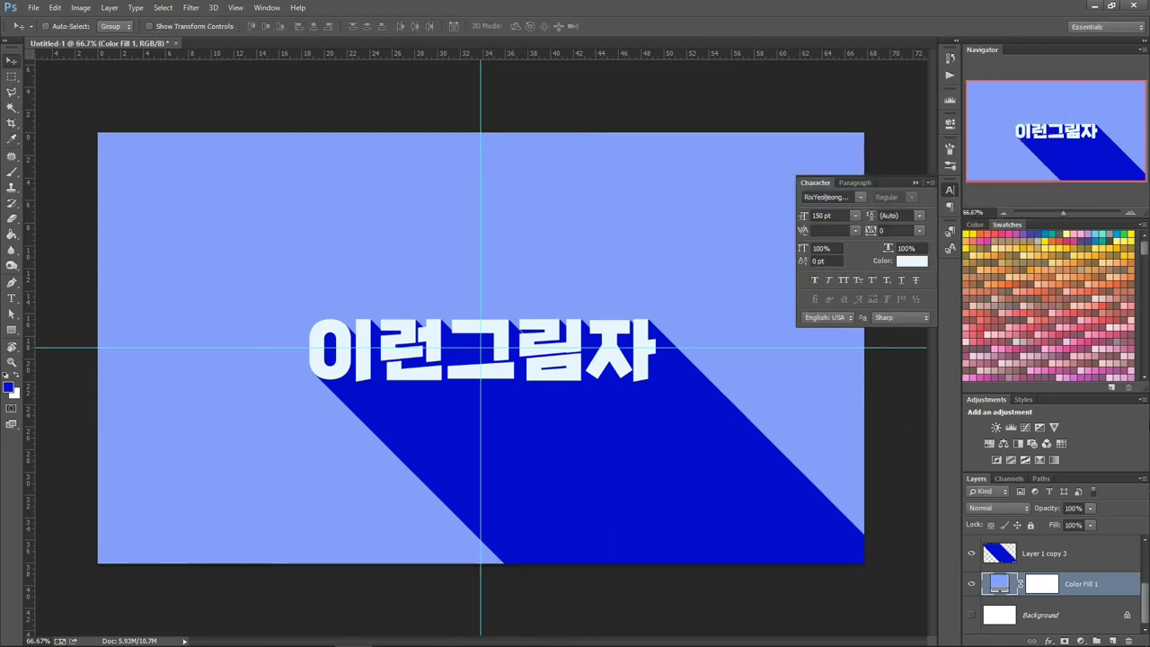
pyautogui.keyDown('shift'); pyautogui.click(1071, 562); pyautogui.keyUp('shift')
pyautogui.scroll(1, 1071, 562)
pyautogui.hotkey('ctrl', 'g')
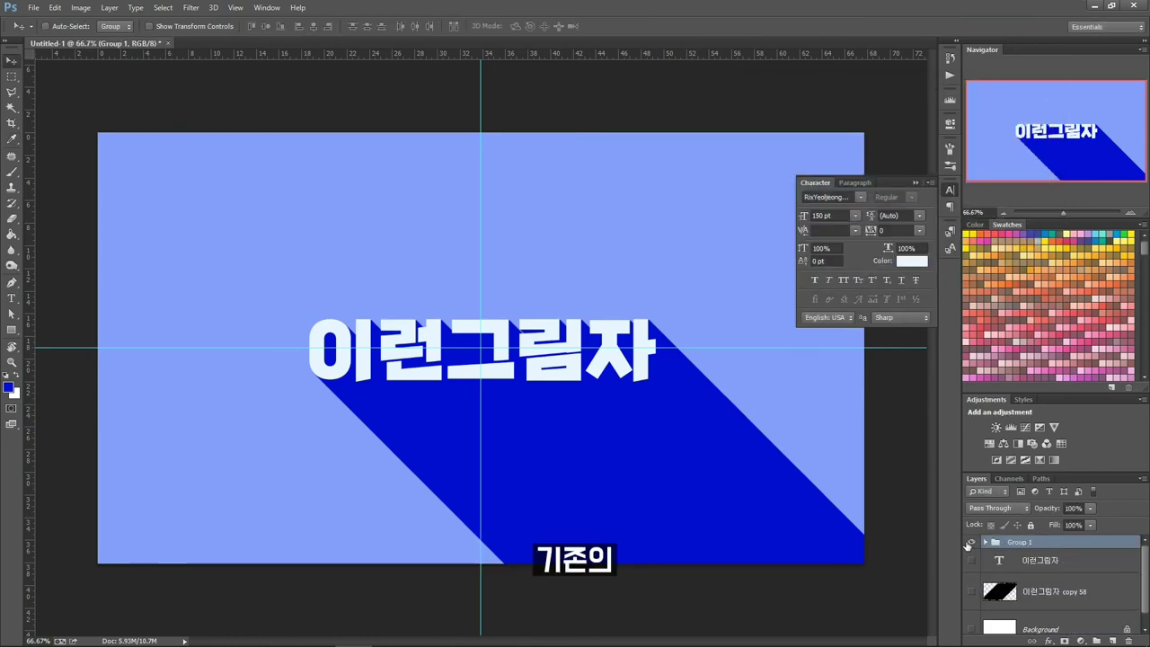
# Hide Group 1, then group the original headline layers into a hidden Group 2
pyautogui.hotkey('ctrl', ',')
pyautogui.click(1077, 562)
pyautogui.keyDown('shift'); pyautogui.click(1069, 592); pyautogui.keyUp('shift')
pyautogui.hotkey('ctrl', 'g')
pyautogui.hotkey('ctrl', ',')
pyautogui.click(986, 555)
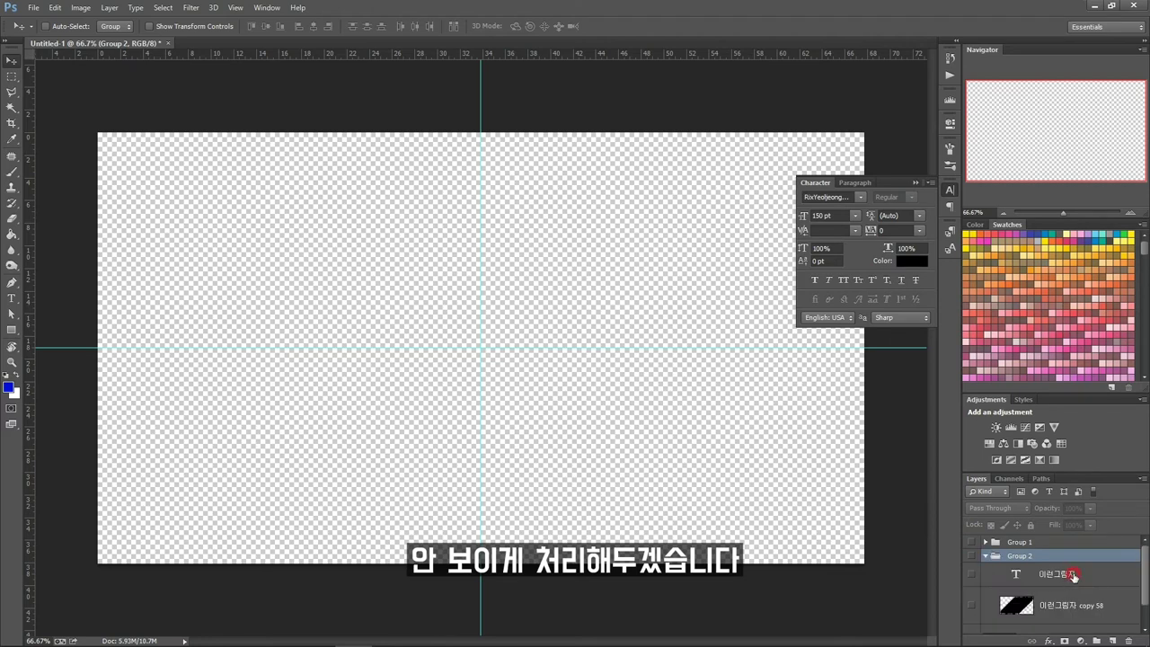
# Duplicate the 이런그림자 text layer twice and move the copies above the groups
pyautogui.click(1057, 575)
pyautogui.hotkey('ctrl', 'j')
pyautogui.moveTo(1107, 582); pyautogui.dragTo(1104, 541)
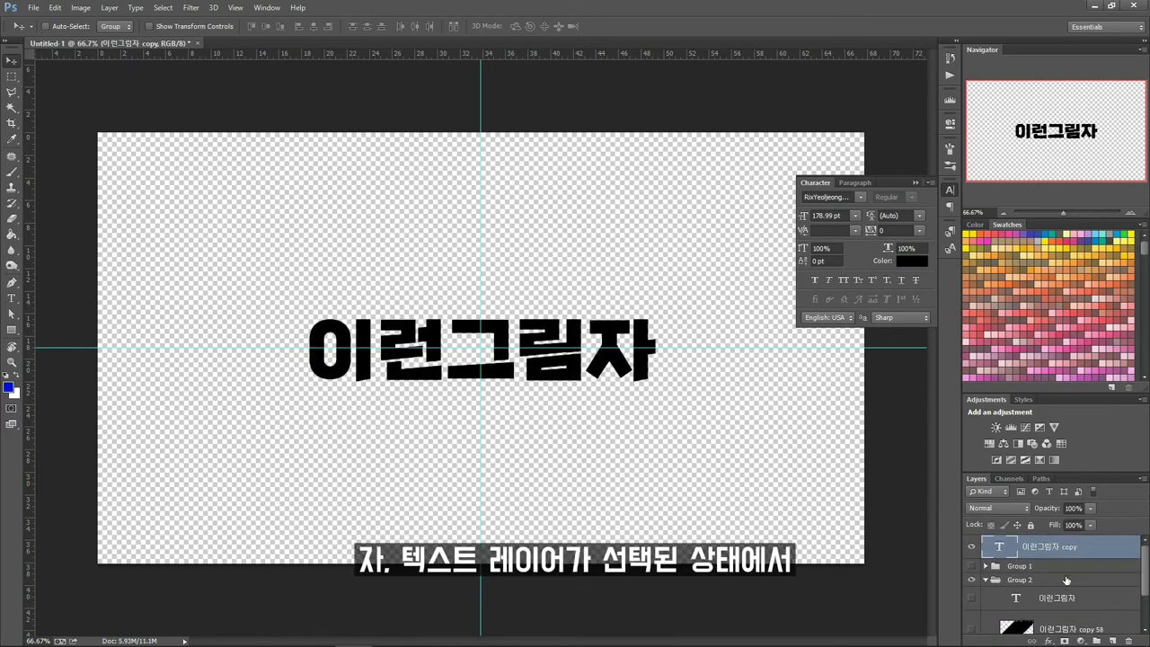
pyautogui.click(1094, 545)
pyautogui.hotkey('ctrl', 'j')
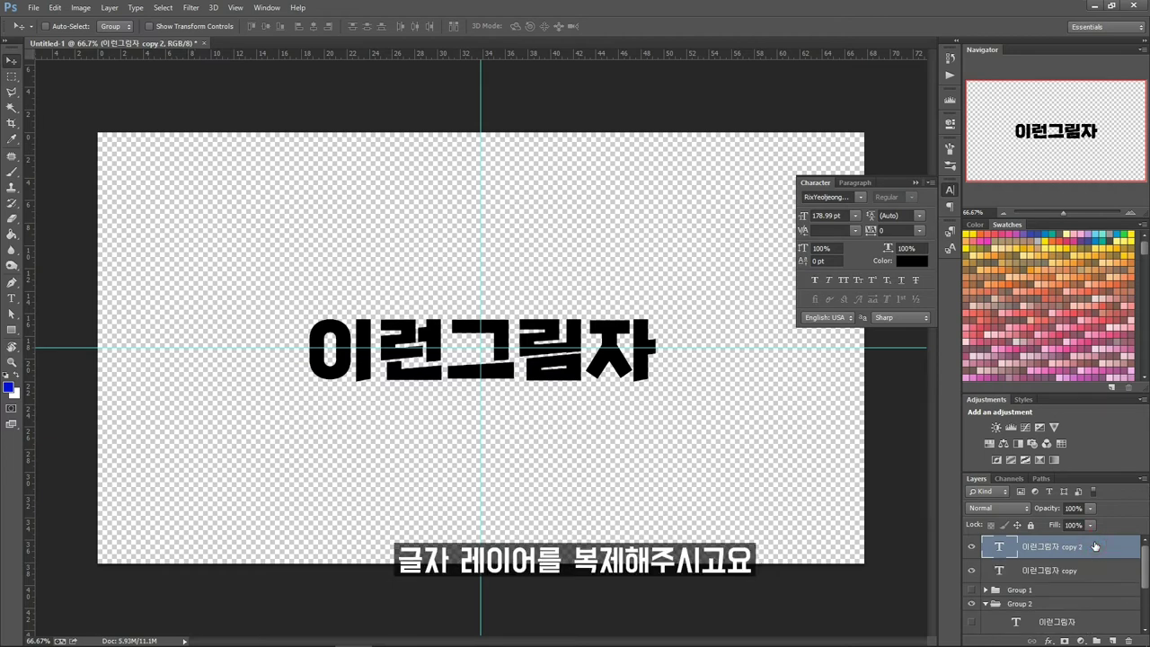
pyautogui.click(1113, 573)
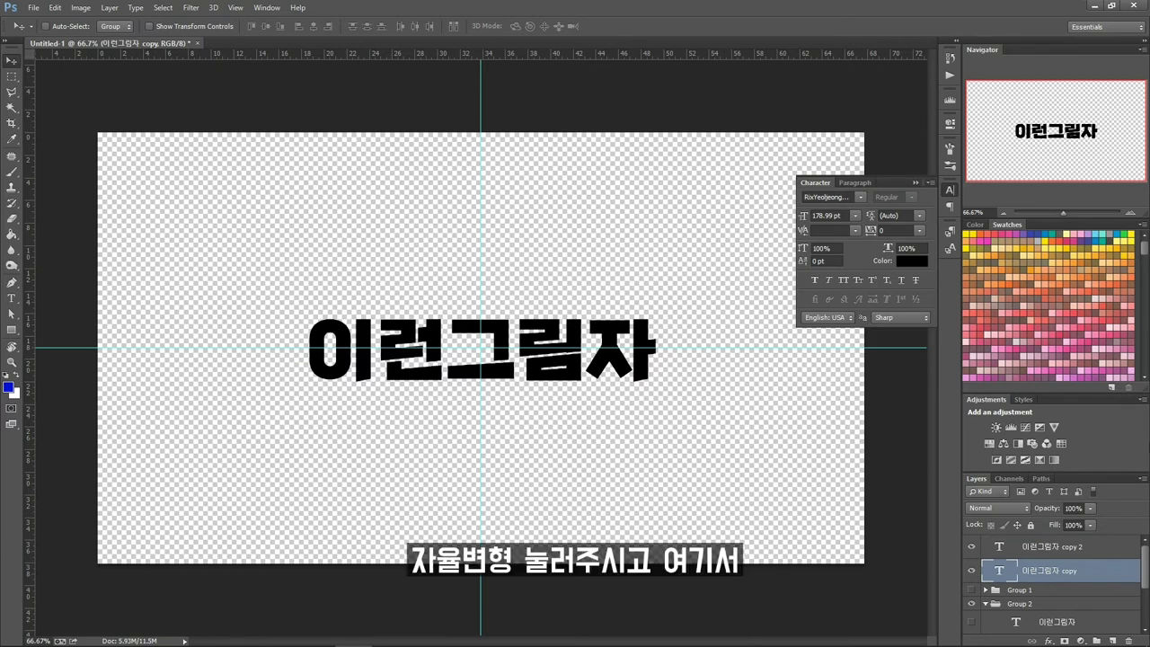
# Transform the headline copy to X 961 px and Y 561 px, then show the Edit menu
pyautogui.hotkey('ctrl', 't')
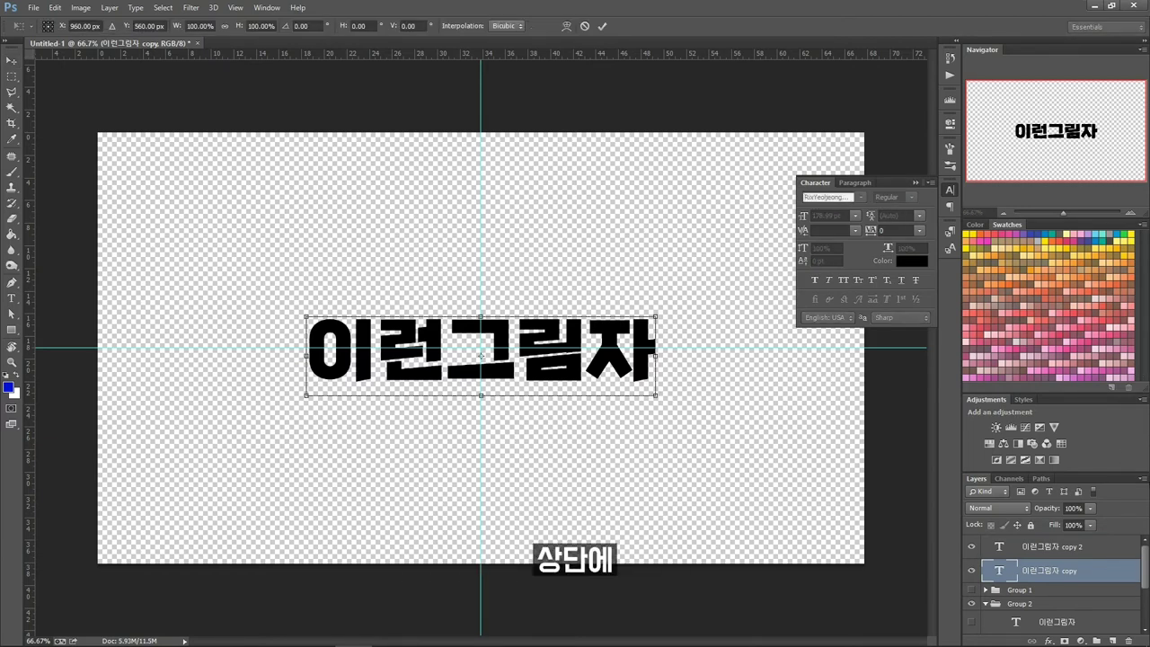
pyautogui.click(93, 26)
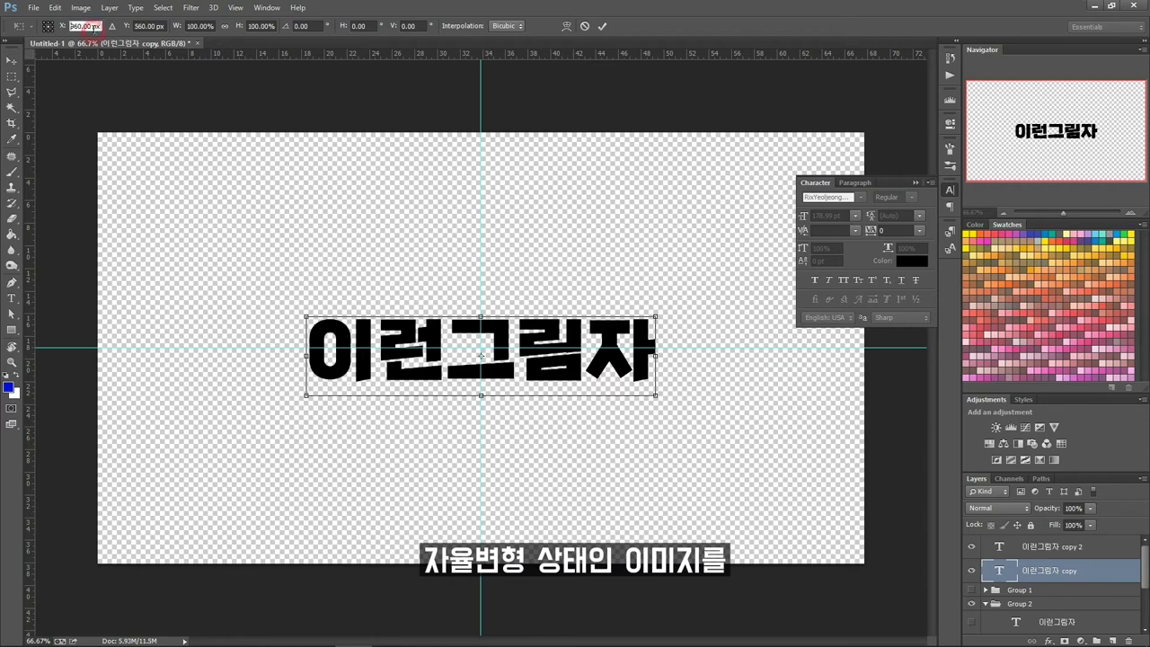
pyautogui.press('Up')
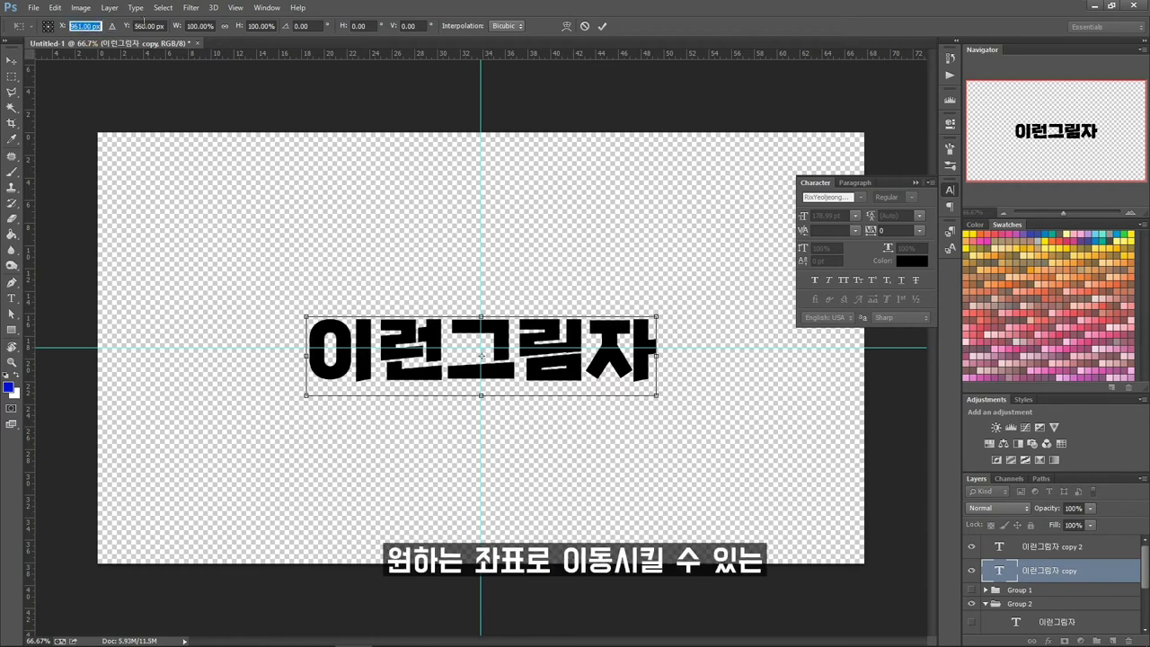
pyautogui.click(148, 27)
pyautogui.press('Up')
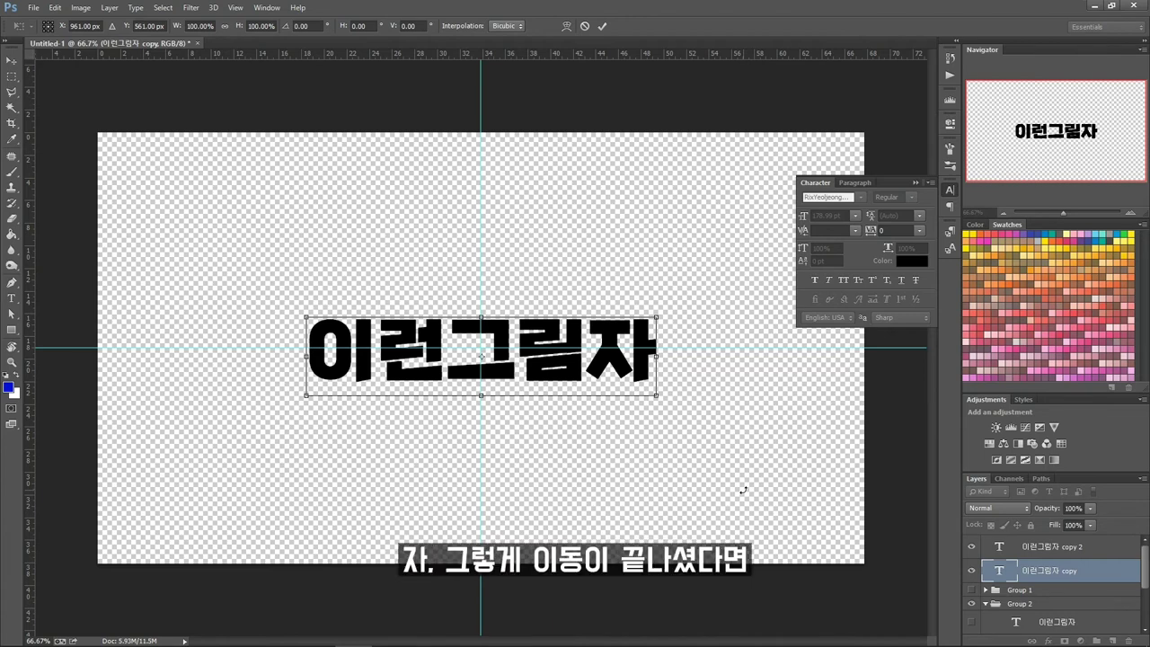
pyautogui.press('Return')
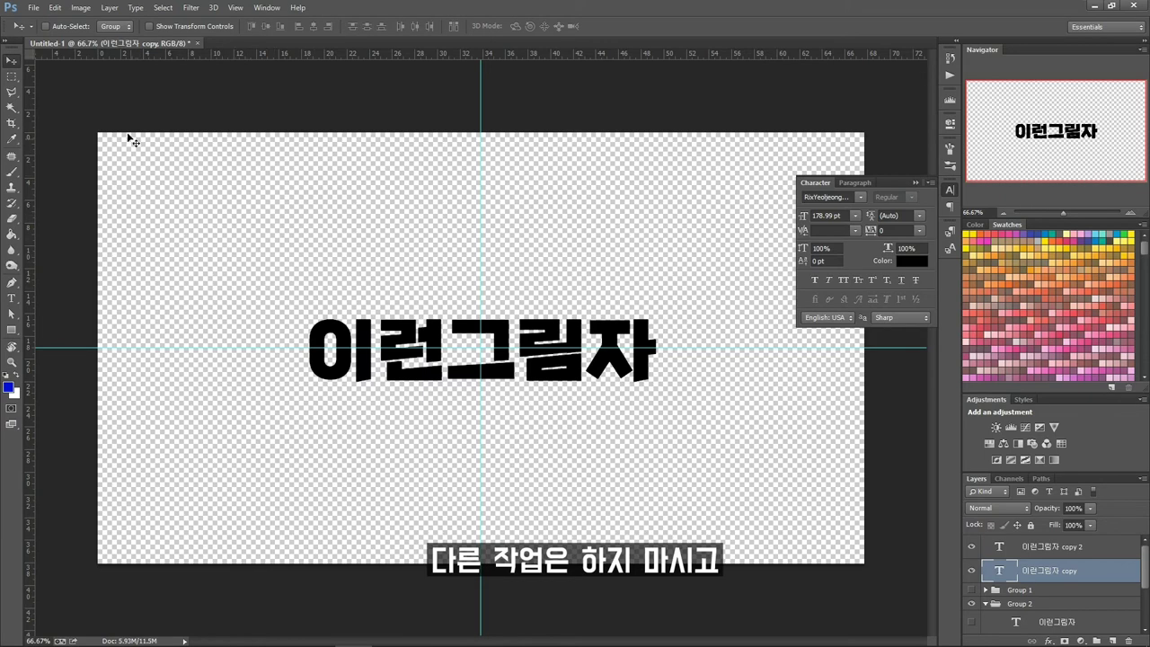
pyautogui.click(56, 8)
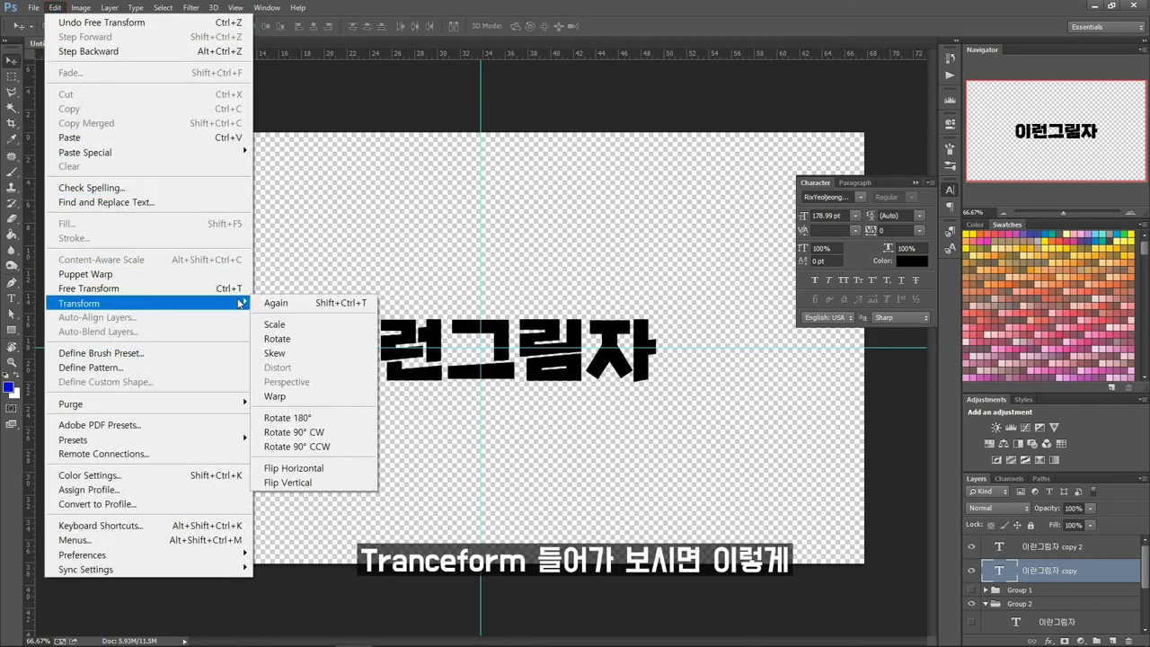
pyautogui.moveTo(79, 302)
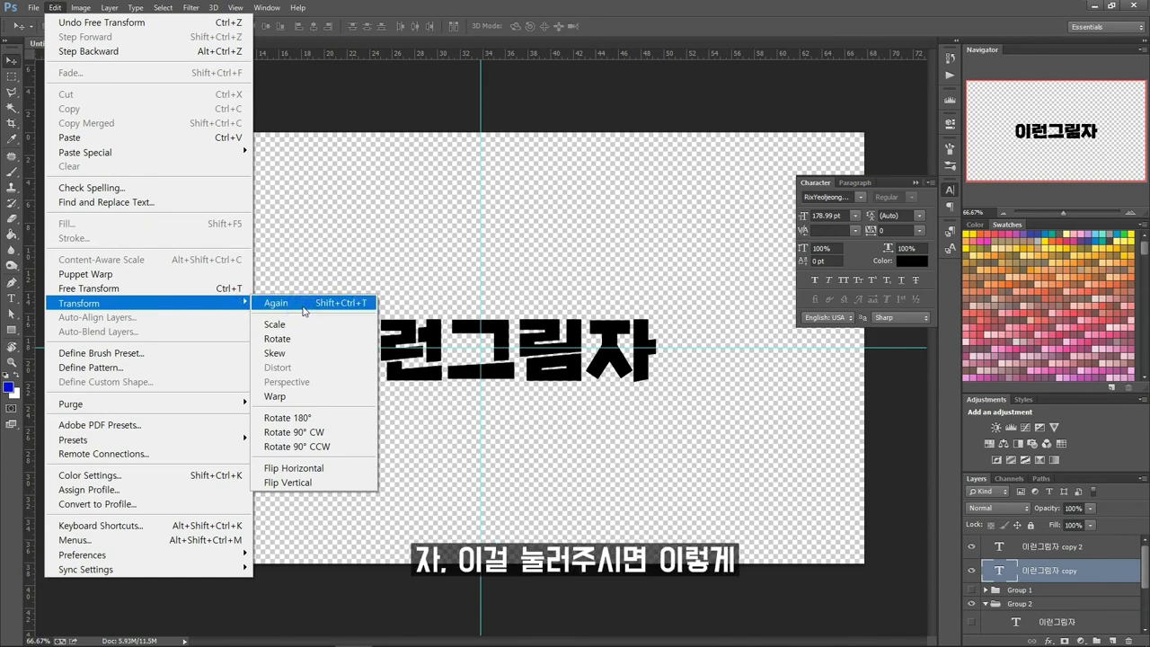
# Repeat the one-pixel down-right transform with Ctrl+Shift+Alt+T until 이런그림자 copy 47
pyautogui.click(304, 308)
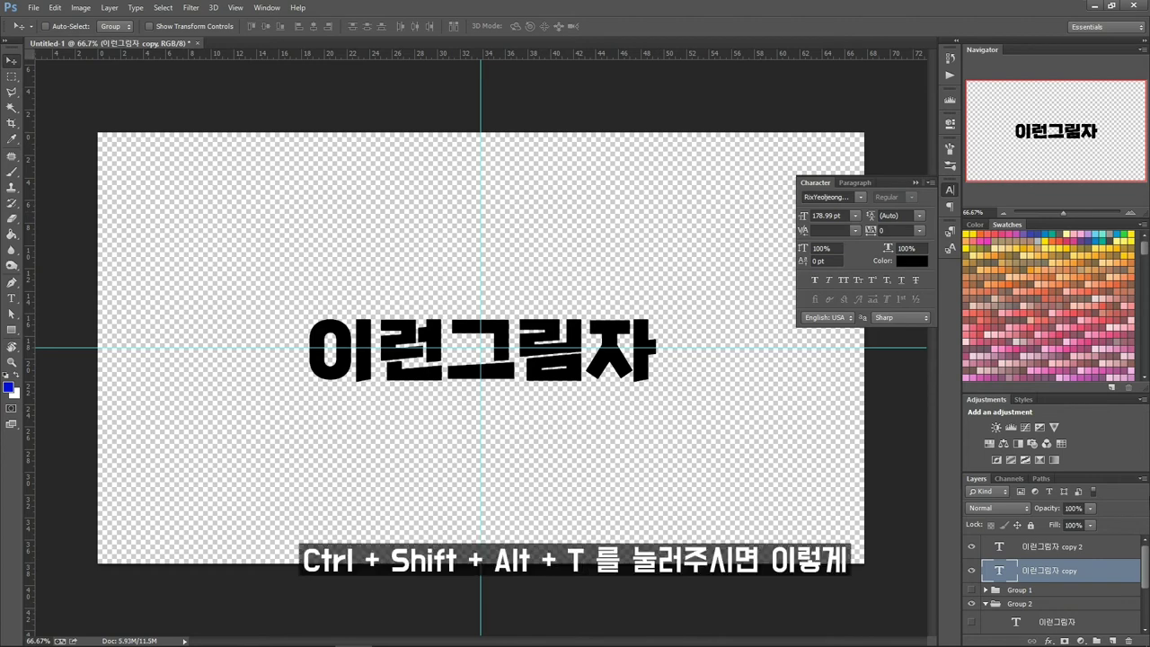
pyautogui.hotkey('ctrl', 'shift', 'alt', 't')
pyautogui.hotkey('ctrl', 'shift', 'alt', 't')
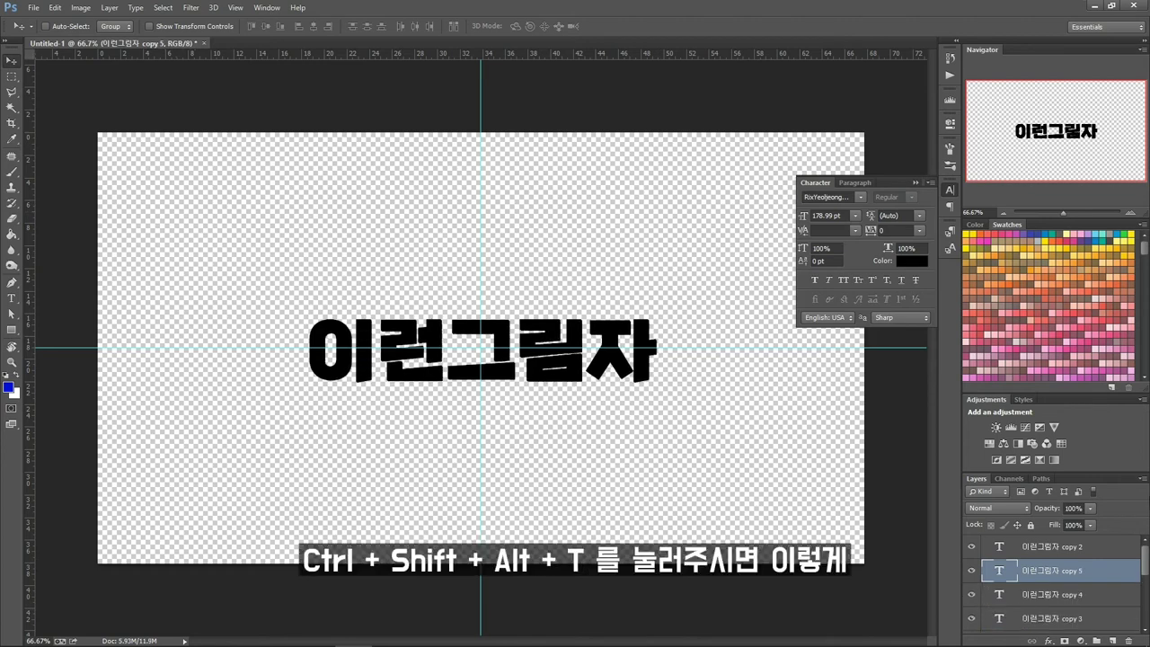
pyautogui.hotkey('ctrl', 'shift', 'alt', 't')
pyautogui.hotkey('ctrl', 'shift', 'alt', 't')
pyautogui.hotkey('ctrl', 'shift', 'alt', 't')
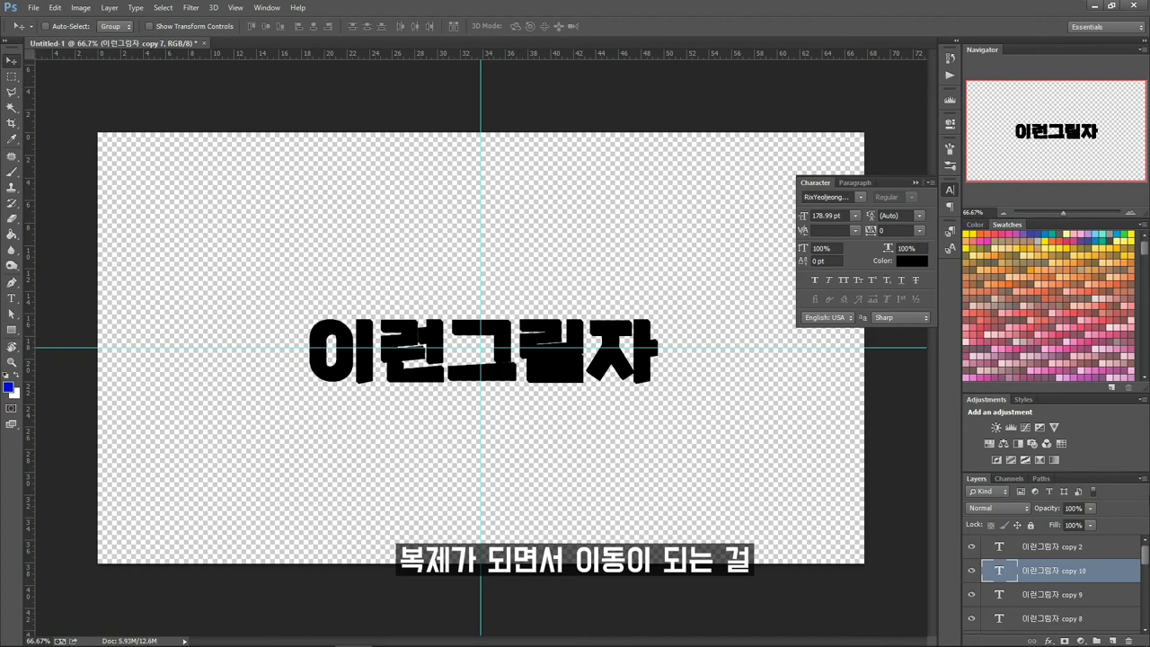
pyautogui.hotkey('ctrl', 'shift', 'alt', 't')
pyautogui.hotkey('ctrl', 'shift', 'alt', 't')
pyautogui.hotkey('ctrl', 'shift', 'alt', 't')
pyautogui.hotkey('ctrl', 'shift', 'alt', 't')
pyautogui.hotkey('ctrl', 'shift', 'alt', 't')
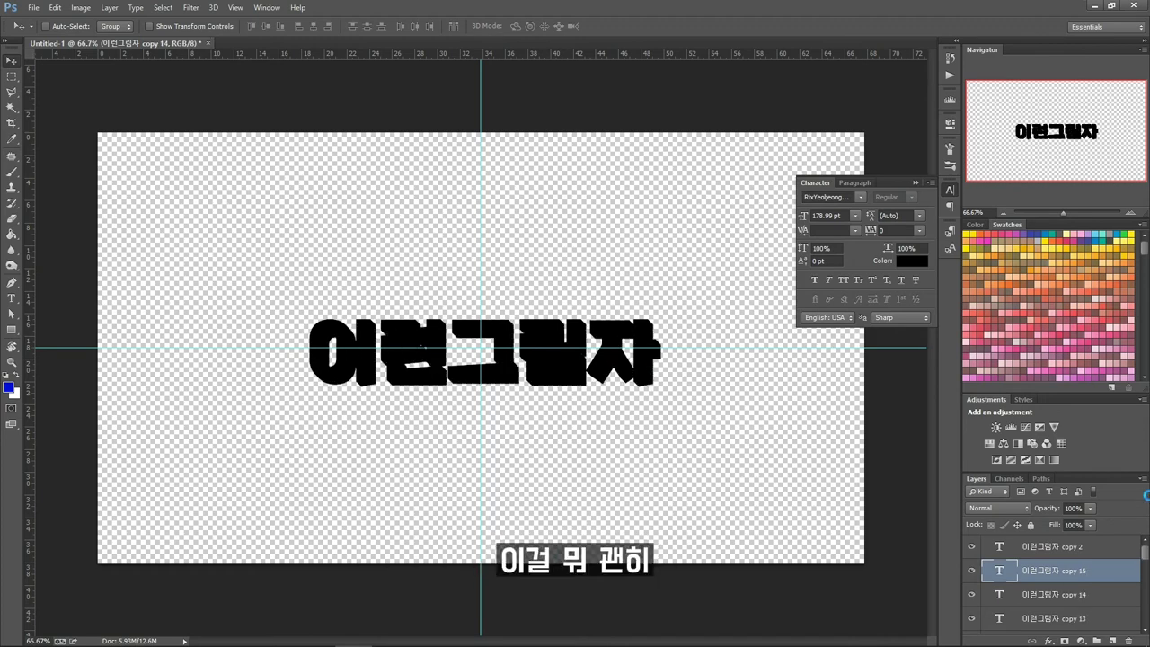
pyautogui.hotkey('ctrl', 'shift', 'alt', 't')
pyautogui.hotkey('ctrl', 'shift', 'alt', 't')
pyautogui.hotkey('ctrl', 'shift', 'alt', 't')
pyautogui.hotkey('ctrl', 'shift', 'alt', 't')
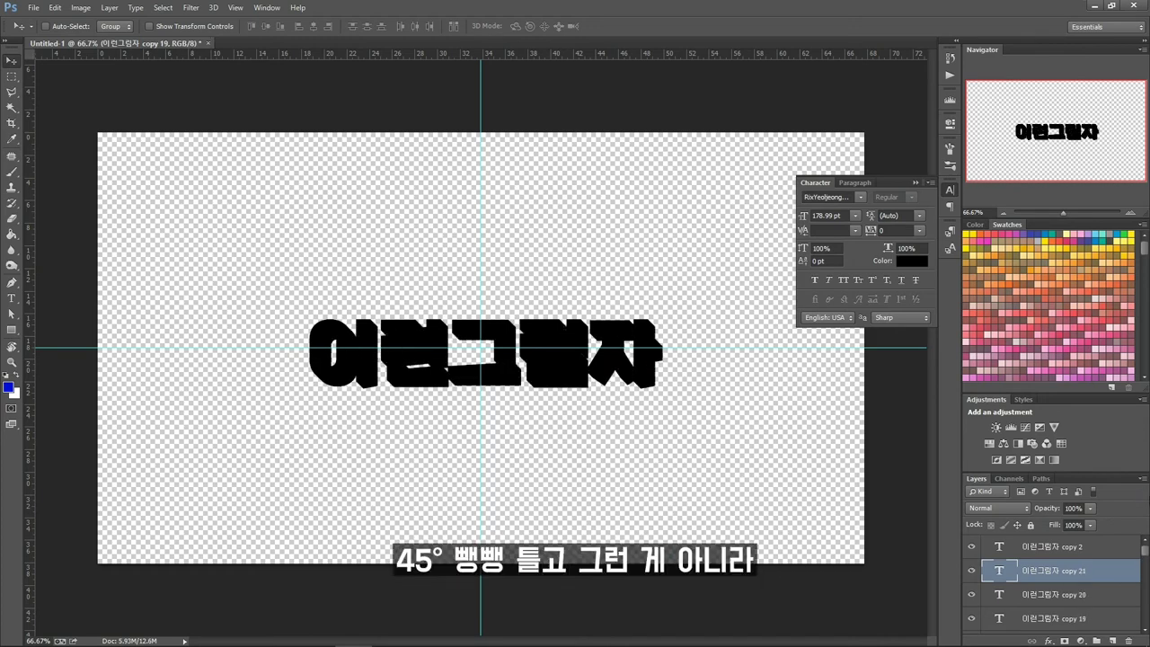
pyautogui.hotkey('ctrl', 'shift', 'alt', 't')
pyautogui.hotkey('ctrl', 'shift', 'alt', 't')
pyautogui.hotkey('ctrl', 'shift', 'alt', 't')
pyautogui.hotkey('ctrl', 'shift', 'alt', 't')
pyautogui.hotkey('ctrl', 'shift', 'alt', 't')
pyautogui.hotkey('ctrl', 'shift', 'alt', 't')
pyautogui.hotkey('ctrl', 'shift', 'alt', 't')
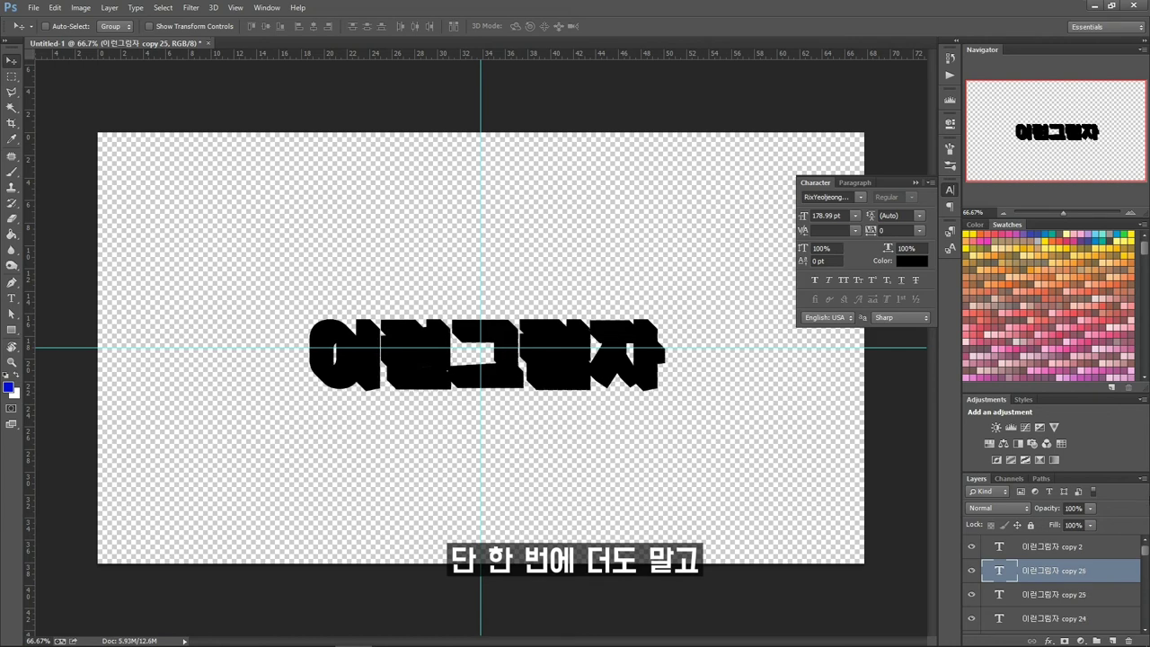
pyautogui.hotkey('ctrl', 'shift', 'alt', 't')
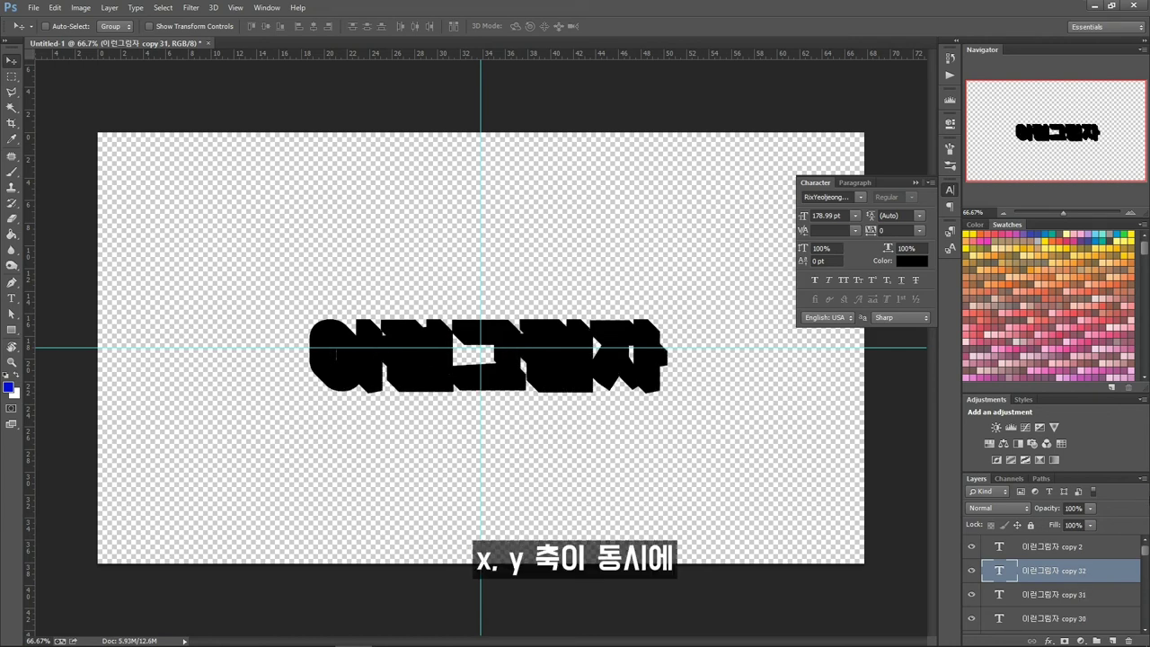
pyautogui.hotkey('ctrl', 'shift', 'alt', 't')
pyautogui.hotkey('ctrl', 'shift', 'alt', 't')
pyautogui.hotkey('ctrl', 'shift', 'alt', 't')
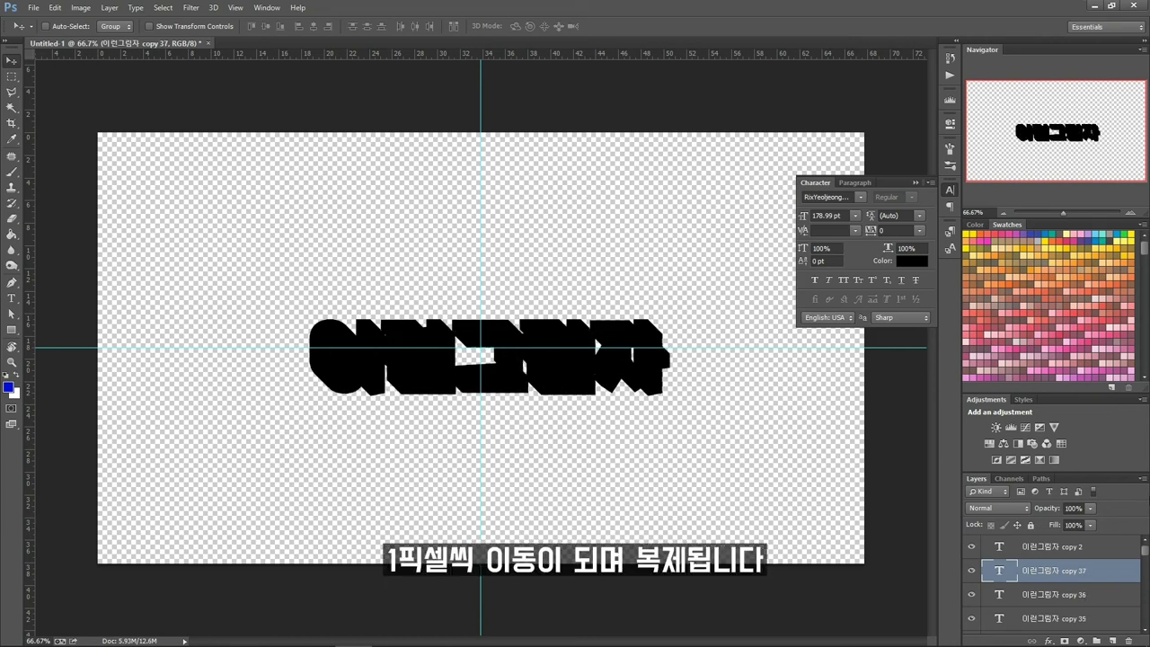
pyautogui.hotkey('ctrl', 'shift', 'alt', 't')
pyautogui.hotkey('ctrl', 'shift', 'alt', 't')
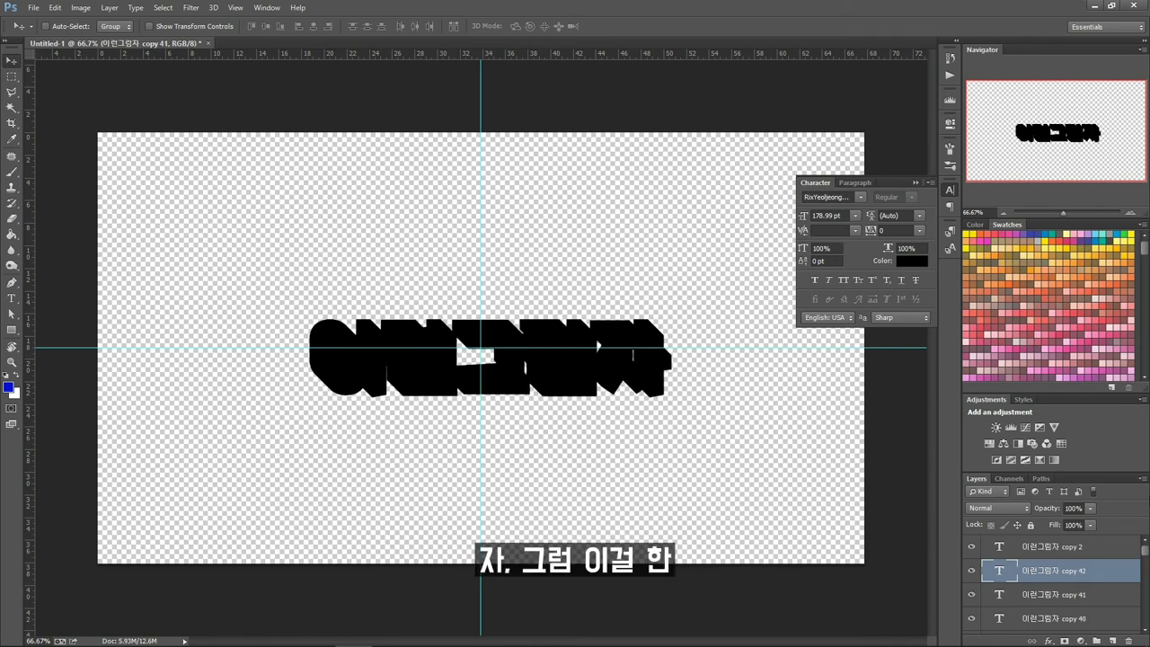
pyautogui.hotkey('ctrl', 'shift', 'alt', 't')
pyautogui.hotkey('ctrl', 'shift', 'alt', 't')
pyautogui.hotkey('ctrl', 'shift', 'alt', 't')
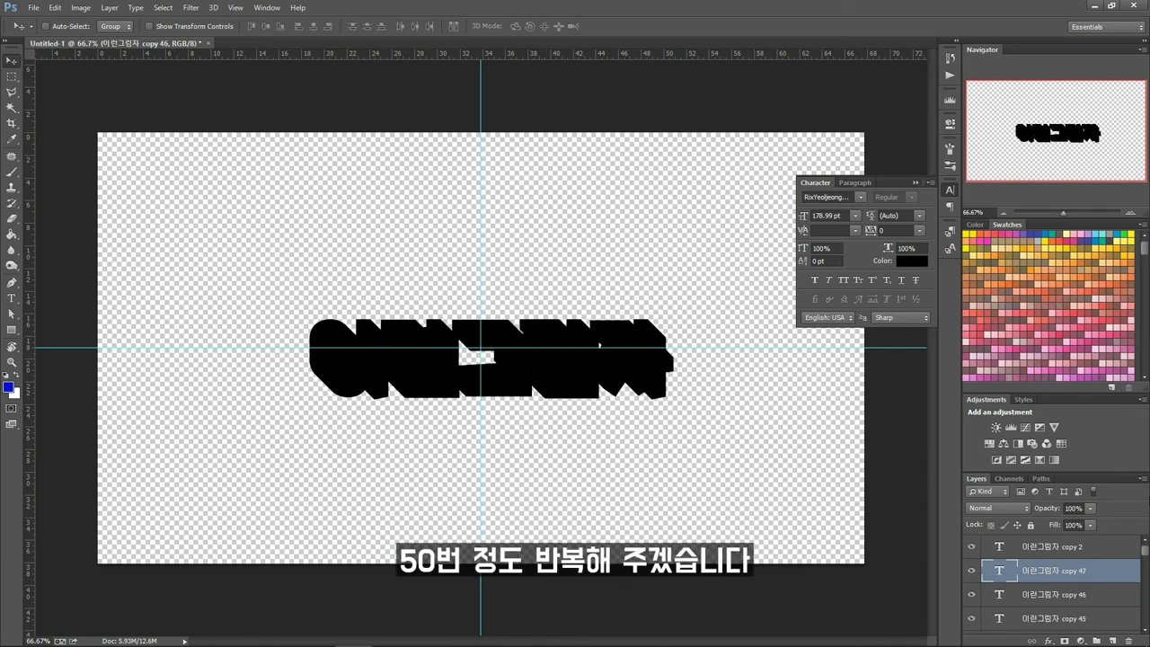
pyautogui.hotkey('ctrl', 'shift', 'alt', 't')
pyautogui.hotkey('ctrl', 'shift', 'alt', 't')
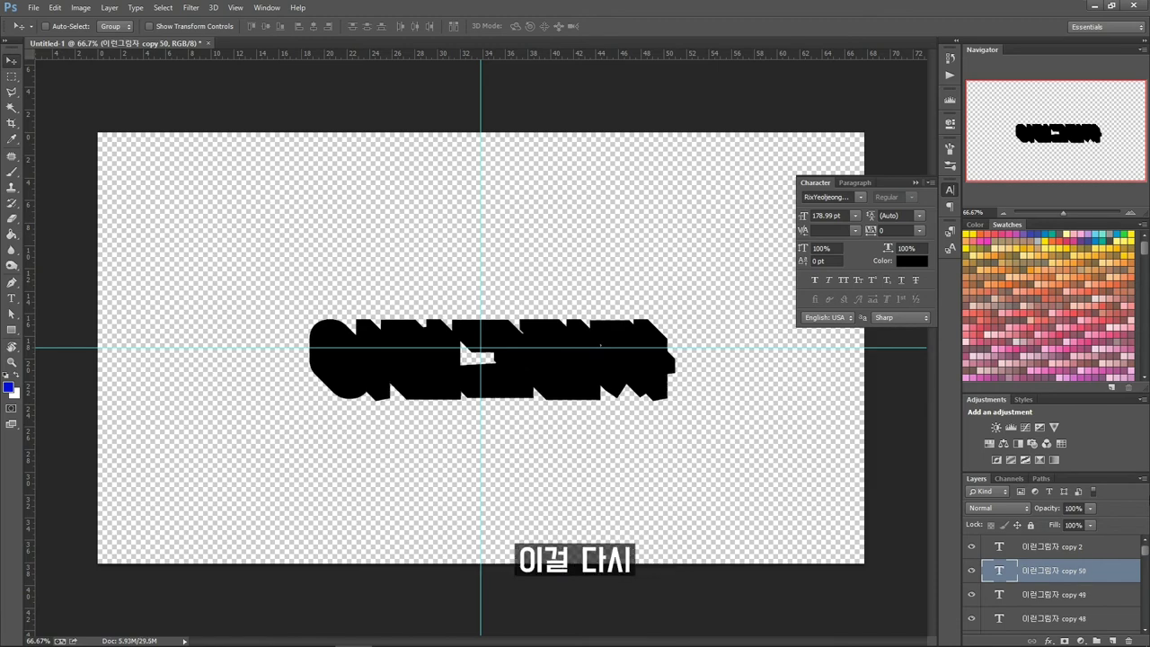
# Select all the headline shadow copies and merge them into one layer
pyautogui.scroll(-3, 1122, 612)
pyautogui.scroll(-2, 1122, 612)
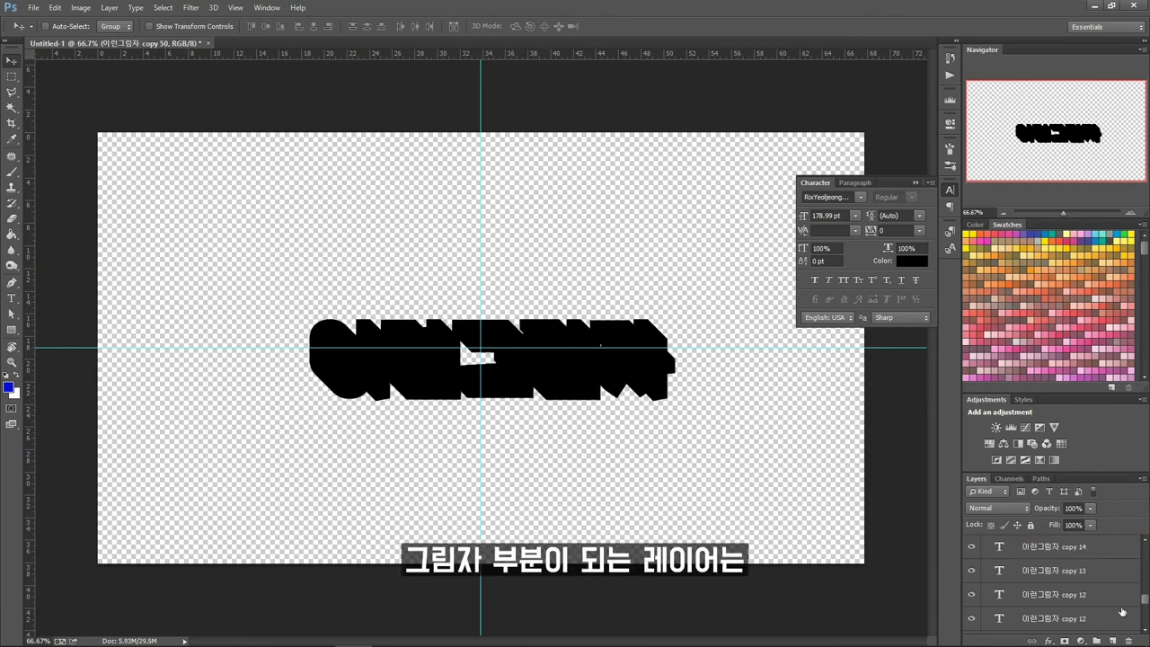
pyautogui.scroll(-2, 1122, 612)
pyautogui.keyDown('shift'); pyautogui.click(1065, 573); pyautogui.keyUp('shift')
pyautogui.hotkey('ctrl', 'e')
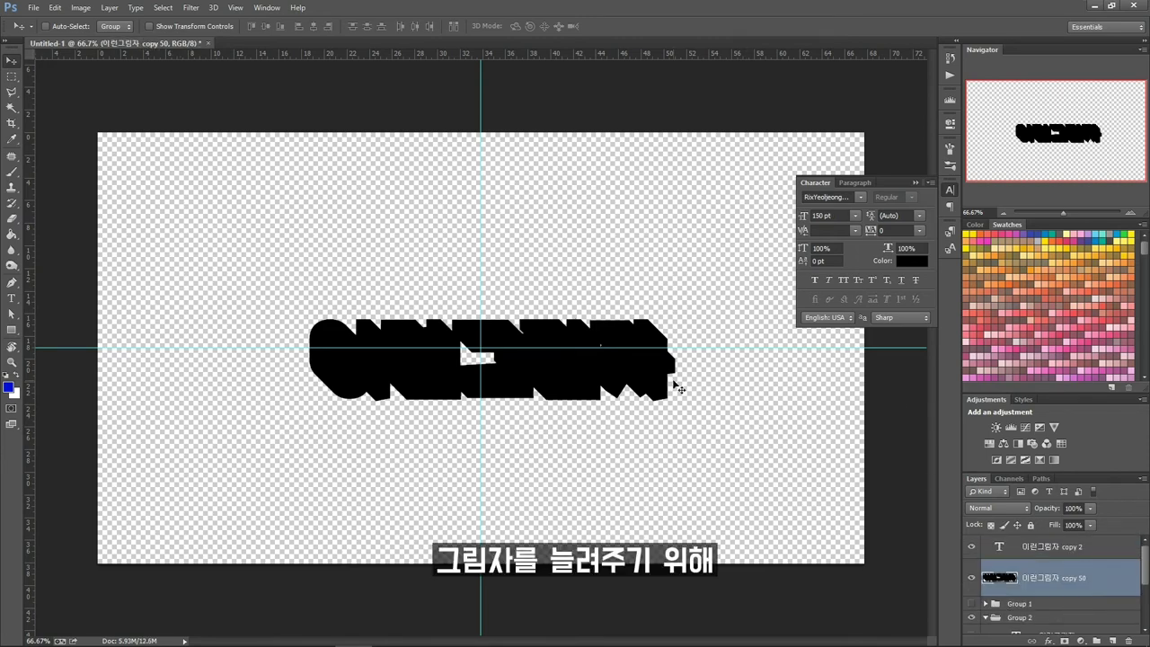
# Duplicate the merged shadow, offset it down-right, and repeat to extend it to copy 63
pyautogui.hotkey('ctrl', 'j')
pyautogui.hotkey('ctrl', 't')
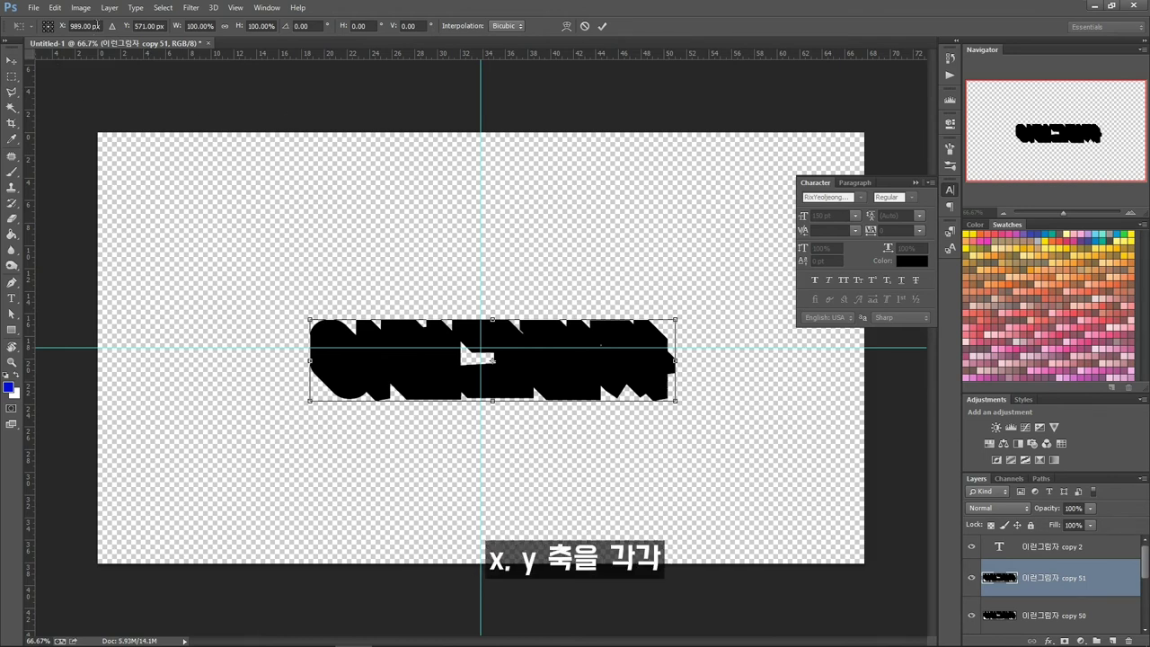
pyautogui.click(86, 25)
pyautogui.hotkey('shift', 'Up')
pyautogui.hotkey('shift', 'Up')
pyautogui.hotkey('shift', 'Up')
pyautogui.hotkey('shift', 'Up')
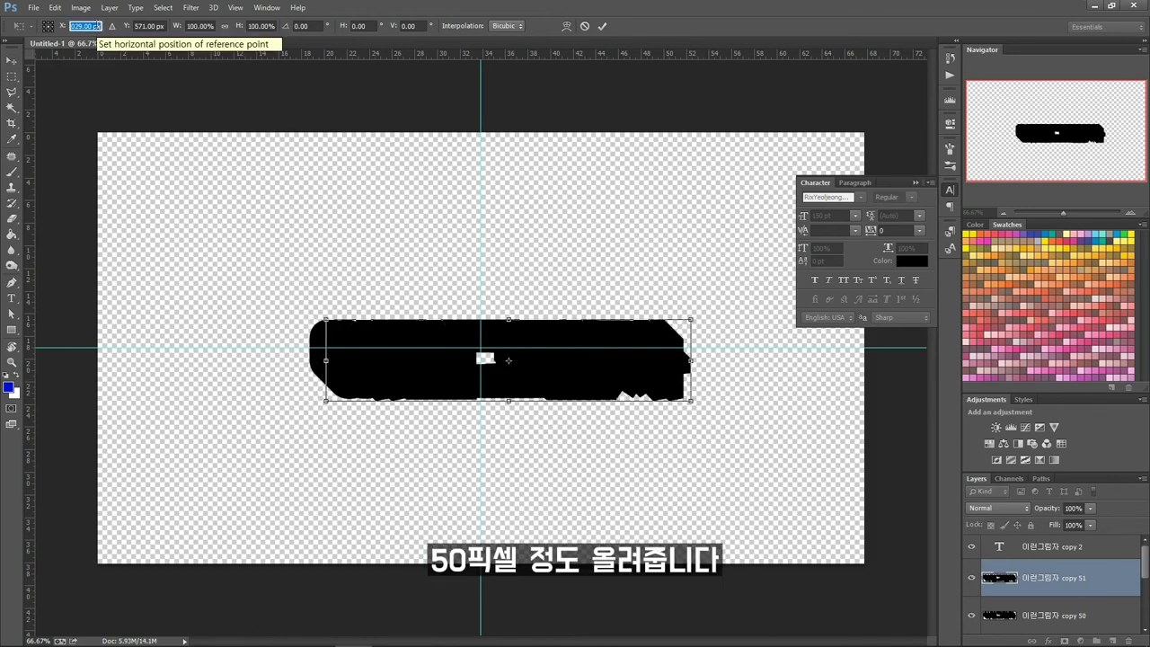
pyautogui.press('Tab')
pyautogui.hotkey('shift', 'Up')
pyautogui.hotkey('shift', 'Up')
pyautogui.hotkey('shift', 'Up')
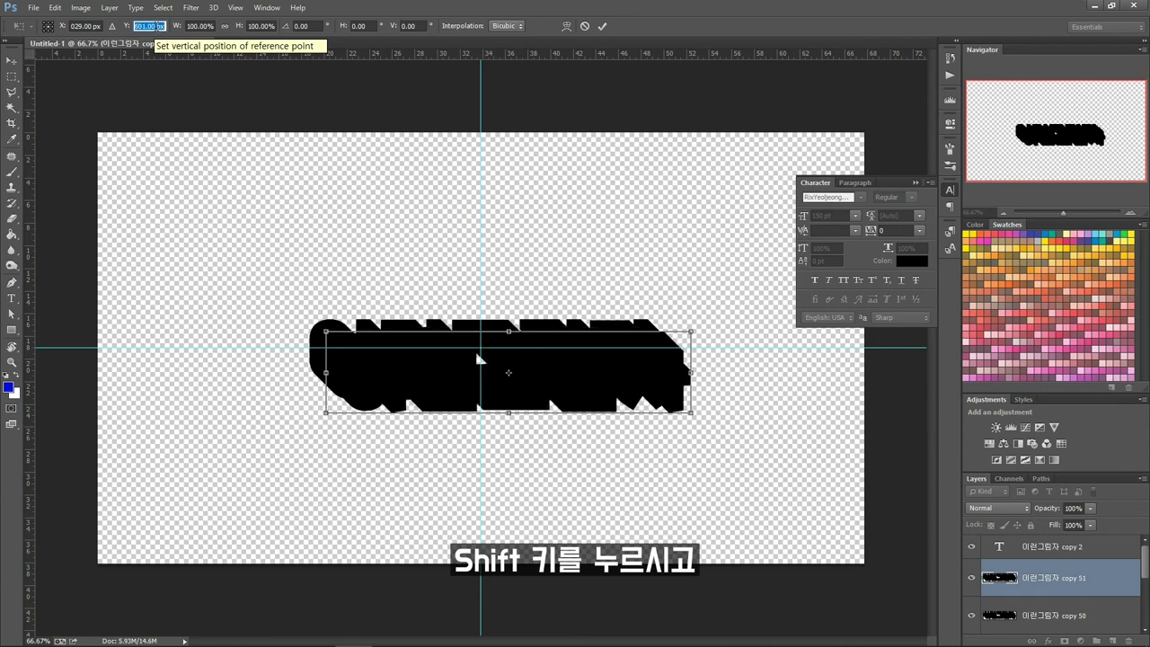
pyautogui.hotkey('shift', 'Up')
pyautogui.hotkey('shift', 'Up')
pyautogui.hotkey('shift', 'Tab')
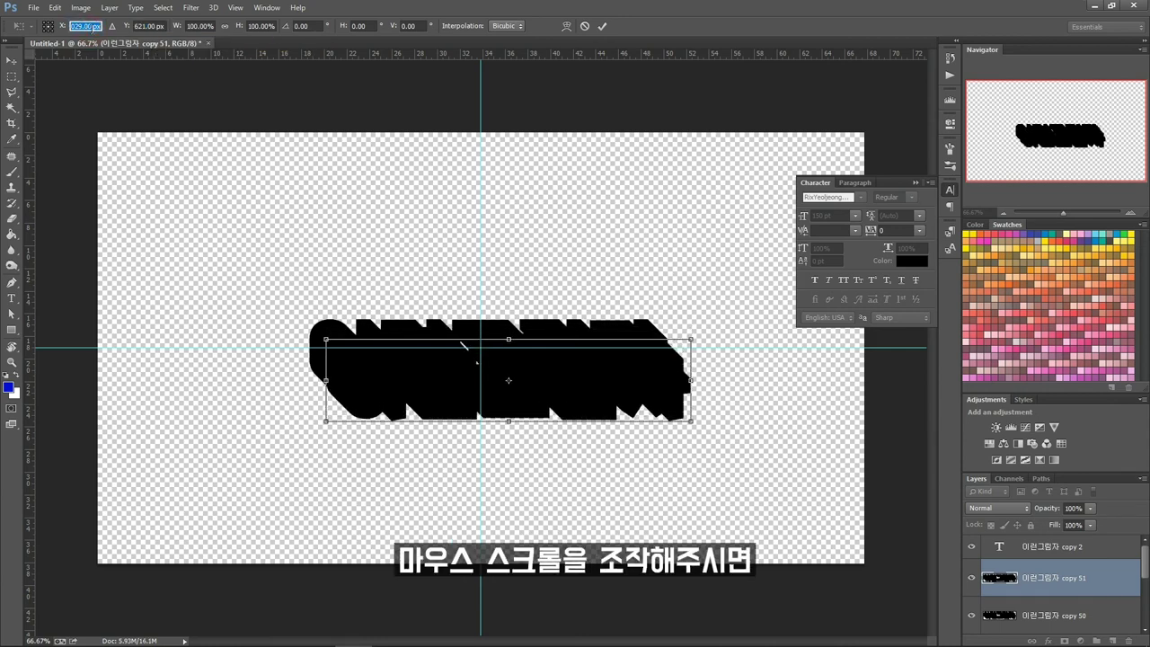
pyautogui.hotkey('shift', 'Up')
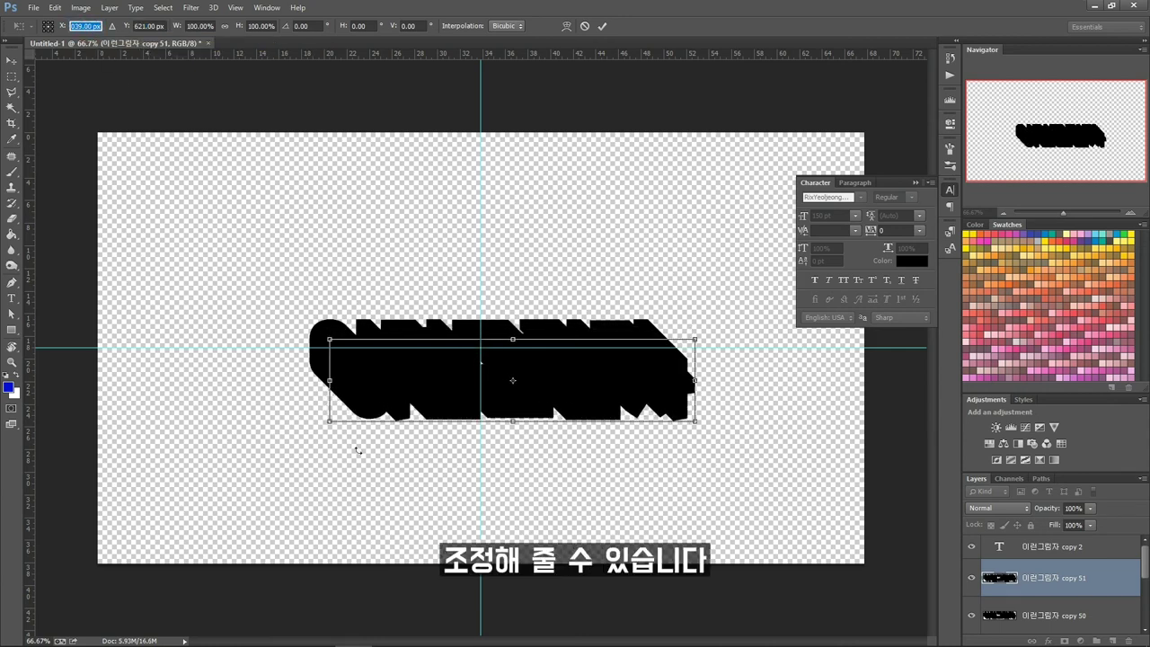
pyautogui.press('Return')
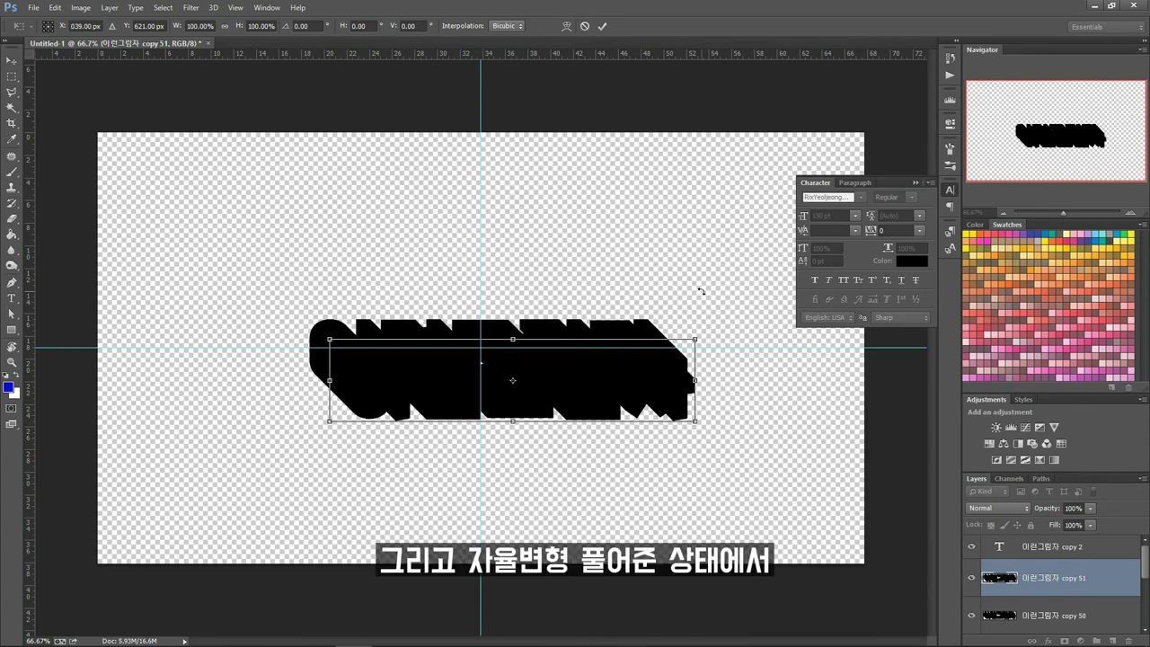
pyautogui.press('Return')
pyautogui.hotkey('ctrl', 'shift', 'alt', 't')
pyautogui.hotkey('ctrl', 'shift', 'alt', 't')
pyautogui.hotkey('ctrl', 'shift', 'alt', 't')
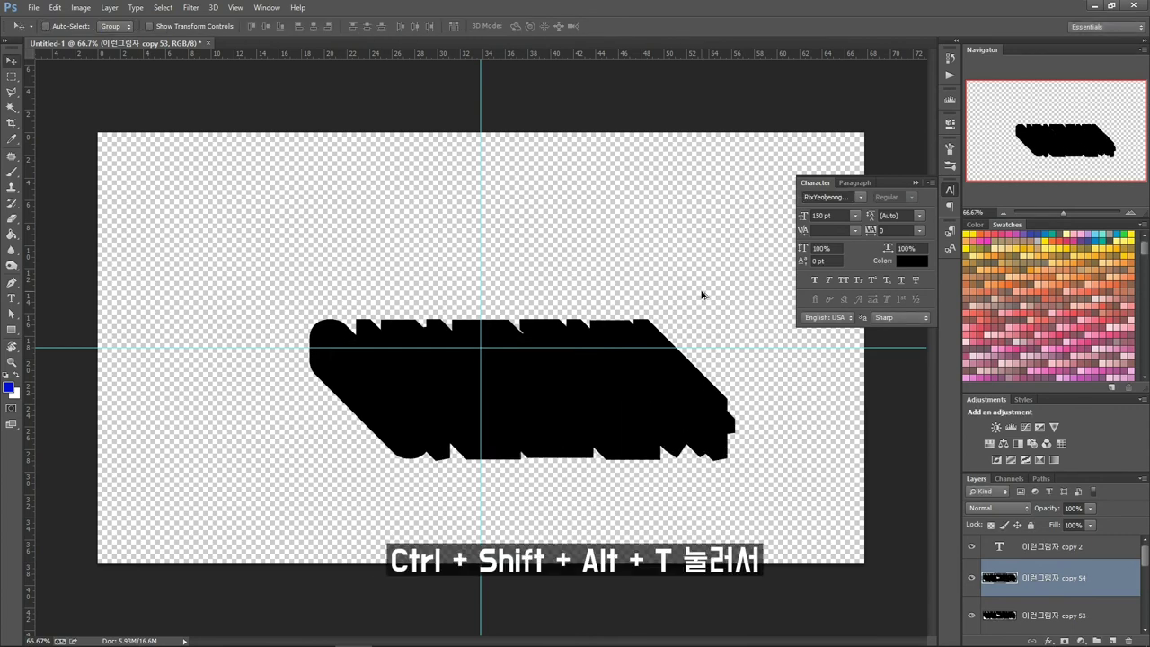
pyautogui.hotkey('ctrl', 'shift', 'alt', 't')
pyautogui.hotkey('ctrl', 'shift', 'alt', 't')
pyautogui.hotkey('ctrl', 'shift', 'alt', 't')
pyautogui.hotkey('ctrl', 'shift', 'alt', 't')
pyautogui.hotkey('ctrl', 'shift', 'alt', 't')
pyautogui.hotkey('ctrl', 'shift', 'alt', 't')
pyautogui.hotkey('ctrl', 'shift', 'alt', 't')
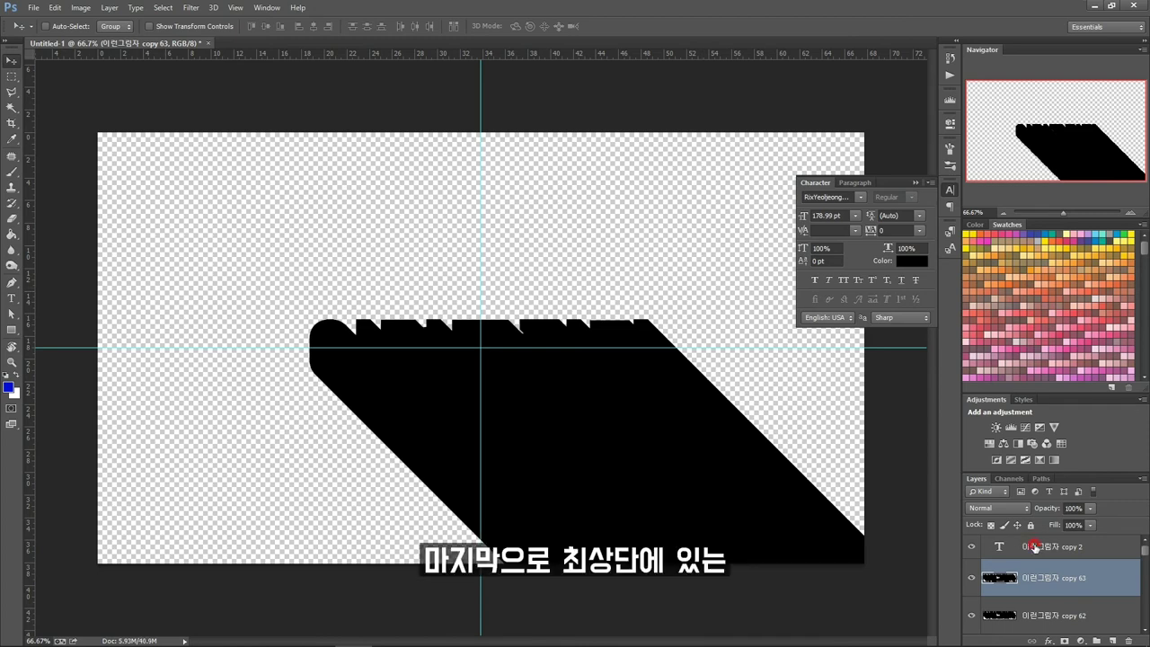
# Set the top headline text colour to near-white #fafafa
pyautogui.click(1034, 547)
pyautogui.click(923, 266)
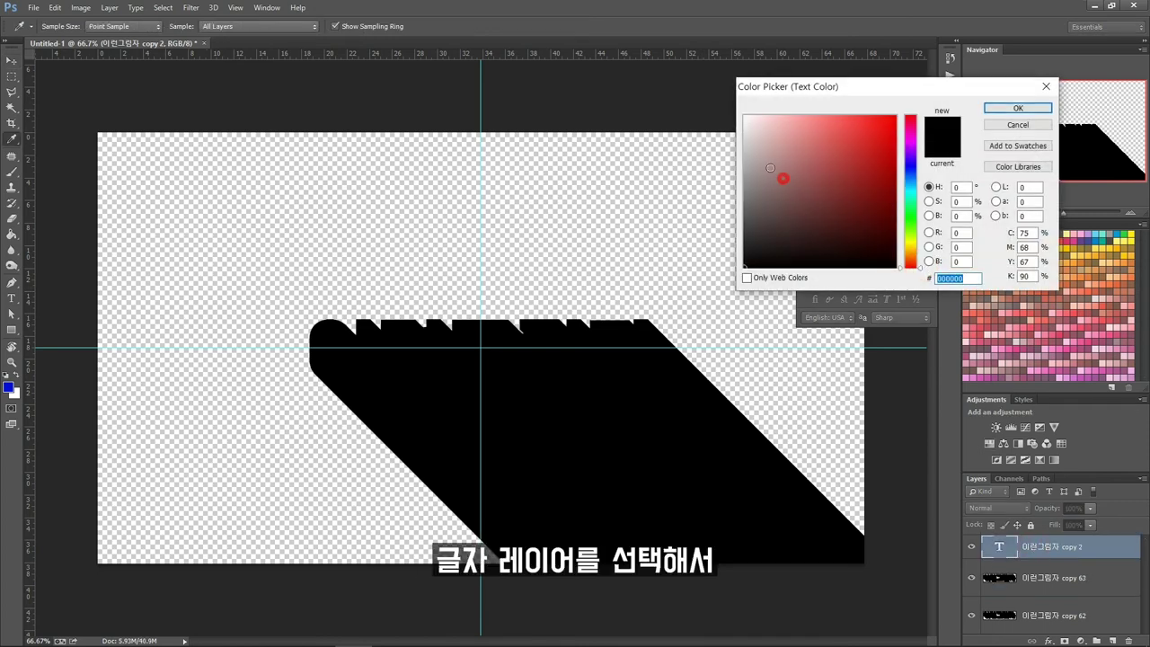
pyautogui.moveTo(783, 178); pyautogui.dragTo(697, 118)
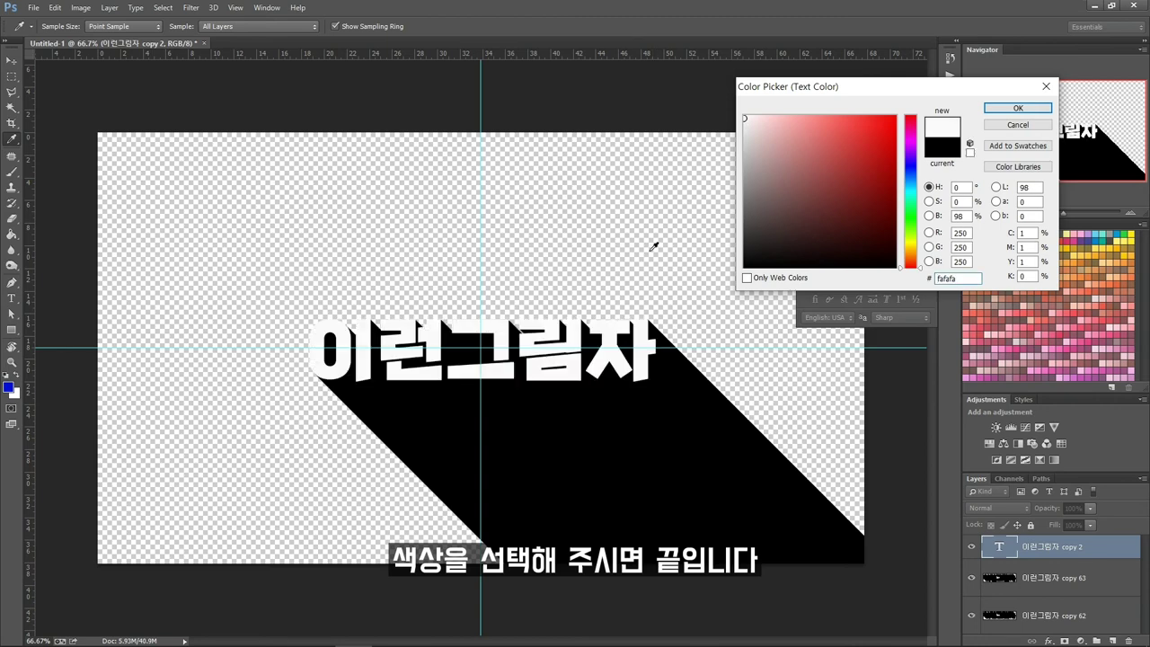
pyautogui.click(1018, 108)
# Merge all shadow layers into one and add an empty layer beneath it
pyautogui.press('v')
pyautogui.scroll(-3, 1052, 575)
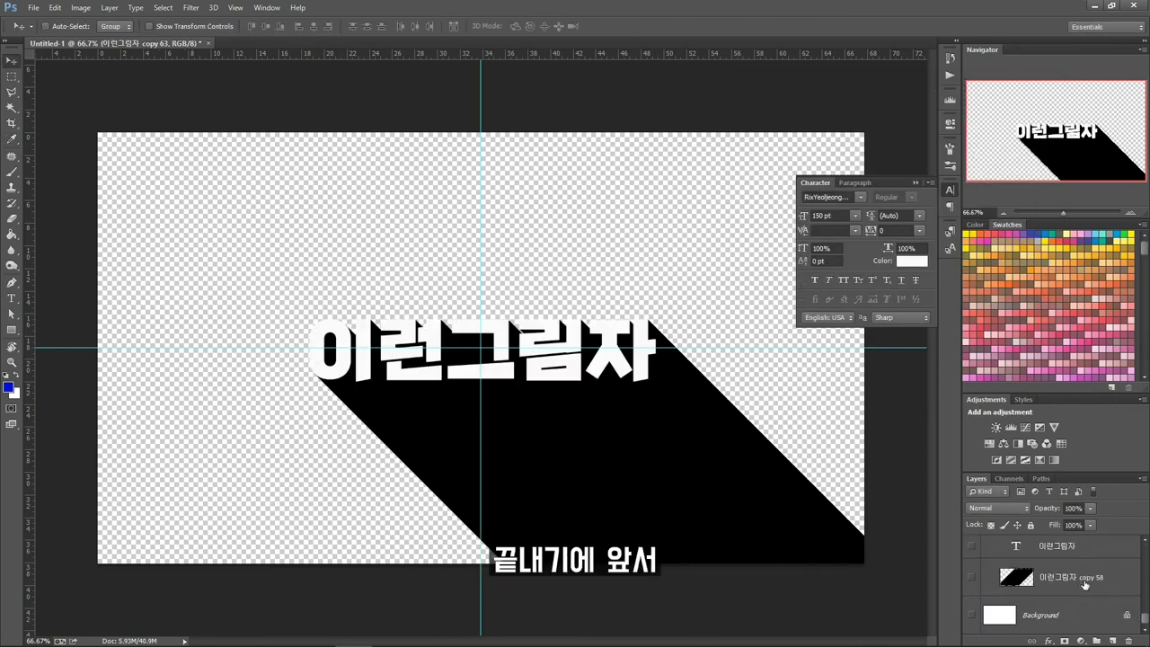
pyautogui.click(1060, 545)
pyautogui.keyDown('shift'); pyautogui.click(1085, 586); pyautogui.keyUp('shift')
pyautogui.hotkey('ctrl', 'e')
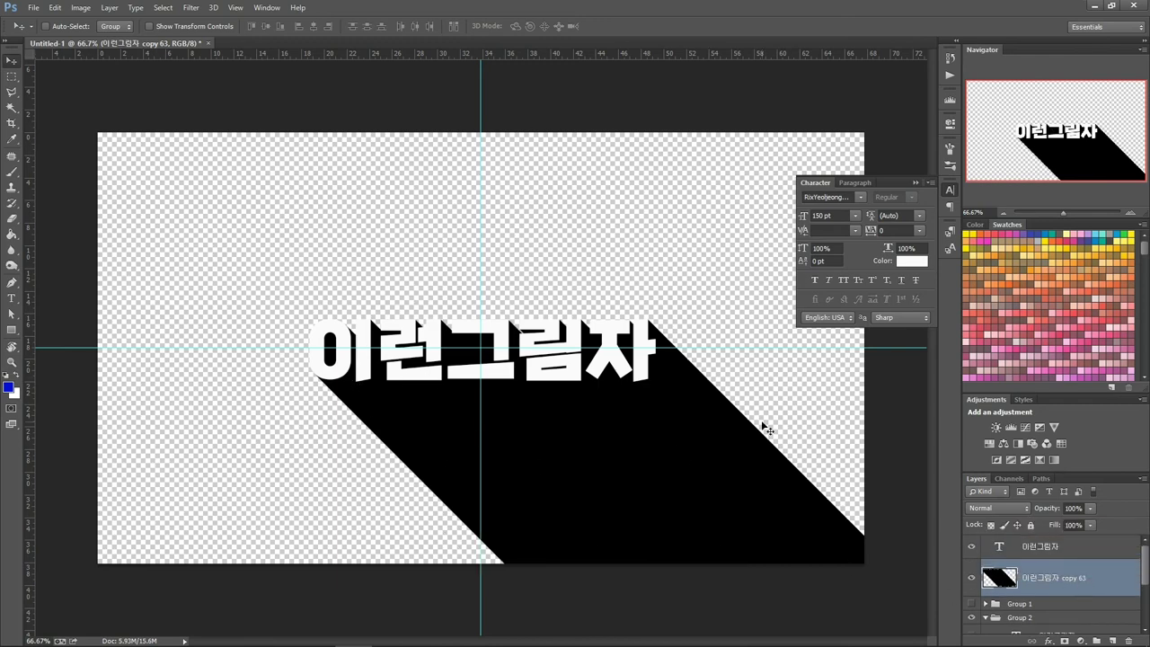
pyautogui.hotkey('ctrl', 'shift', 'alt', 'n')
pyautogui.moveTo(1059, 579); pyautogui.dragTo(1043, 629)
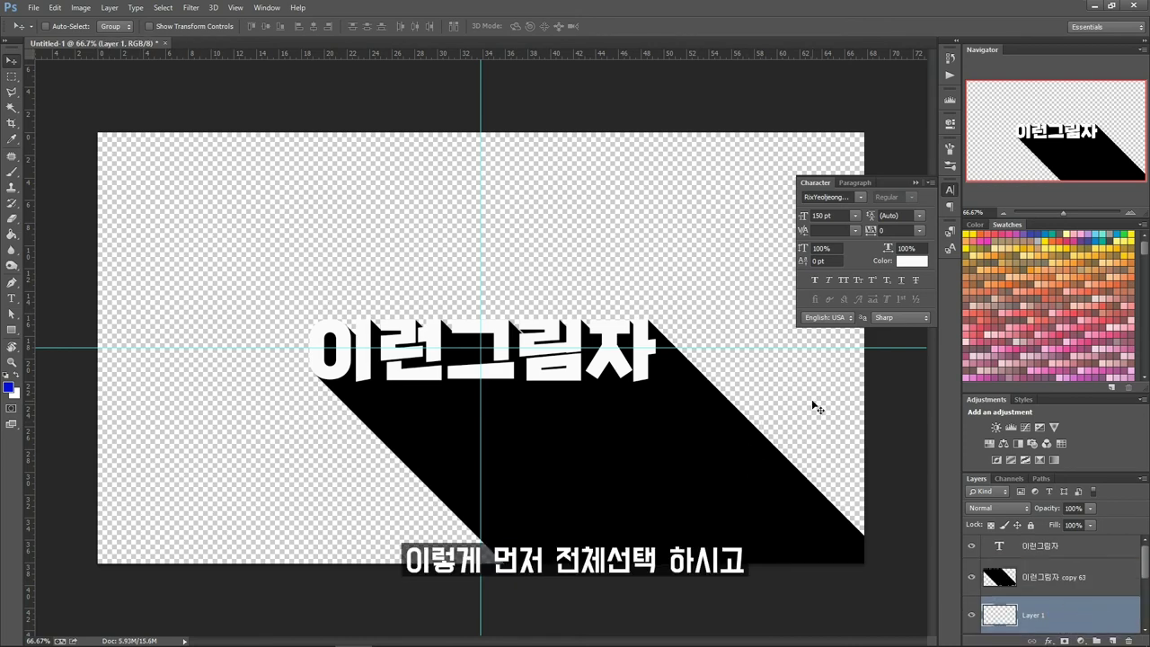
# Fill the new Layer 1 solid blue with Alt+Delete and shift it, exposing transparent strips
pyautogui.click(11, 233)
pyautogui.hotkey('ctrl', 'a')
pyautogui.click(353, 235)
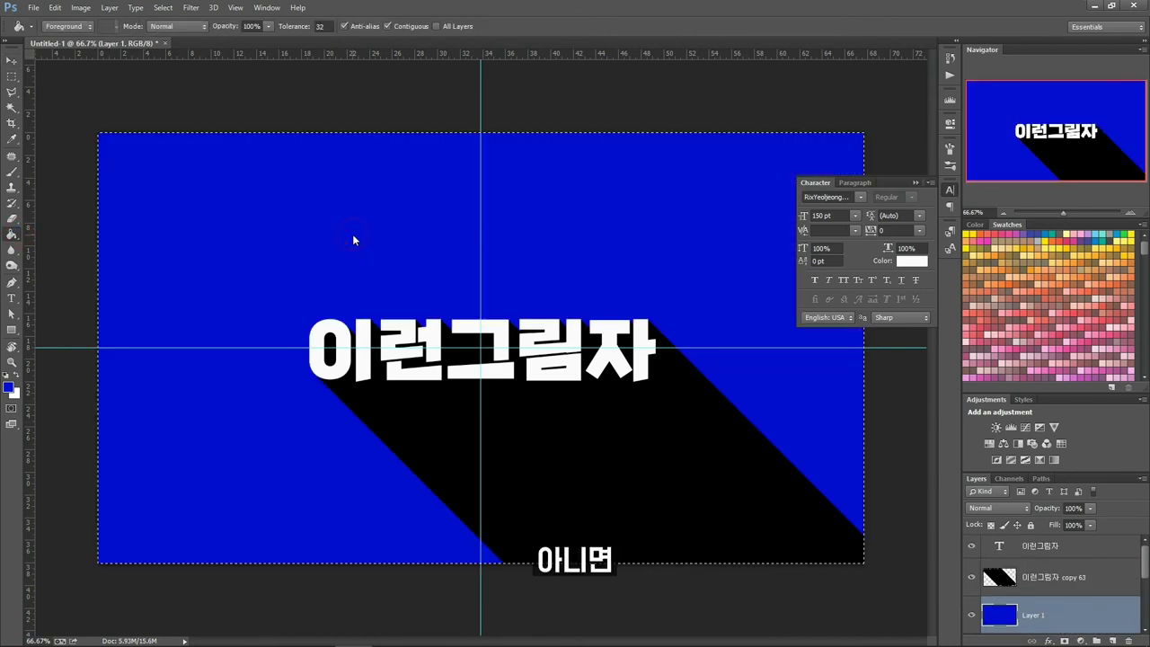
pyautogui.hotkey('ctrl', 'z')
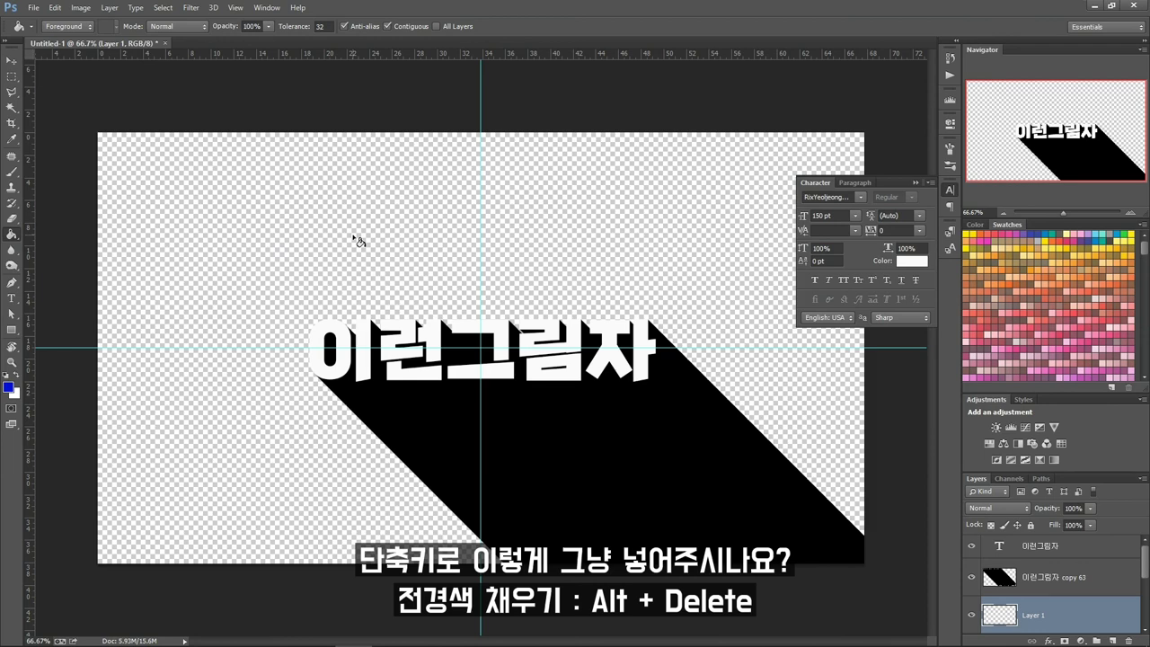
pyautogui.hotkey('alt', 'Delete')
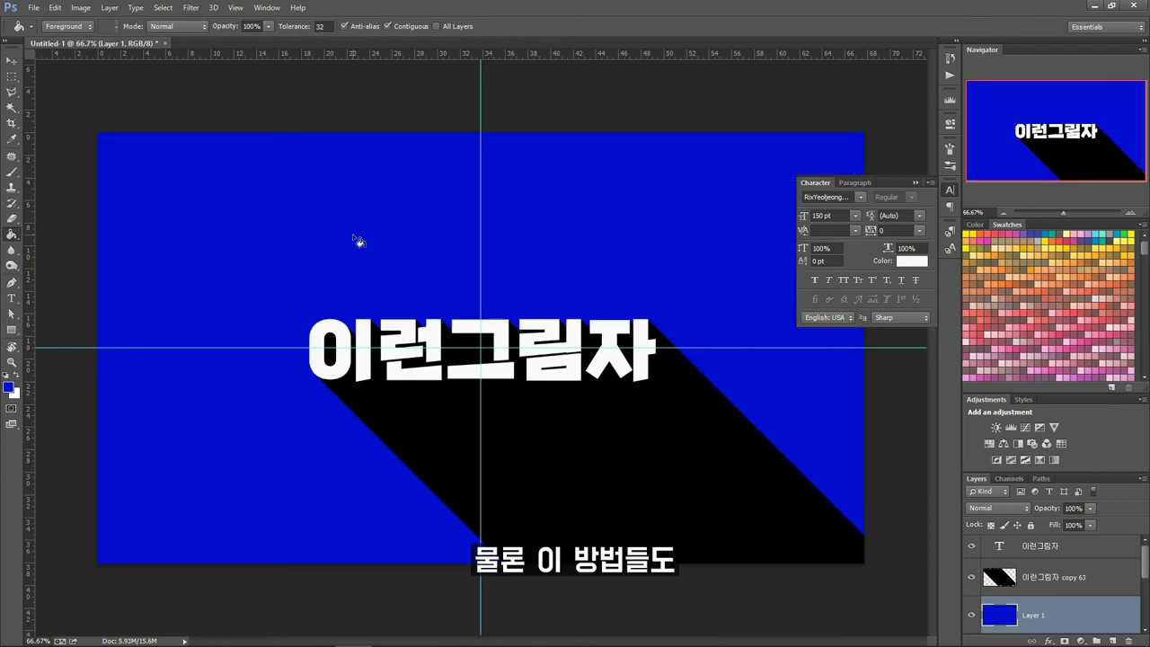
pyautogui.press('v')
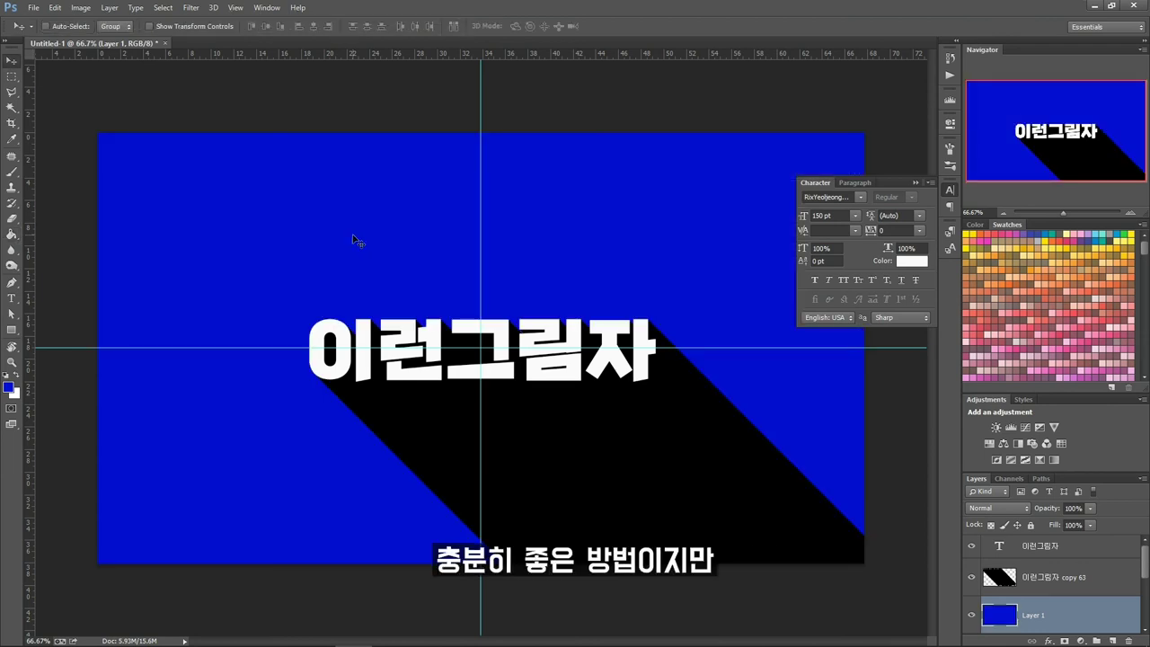
pyautogui.moveTo(396, 231); pyautogui.dragTo(540, 239)
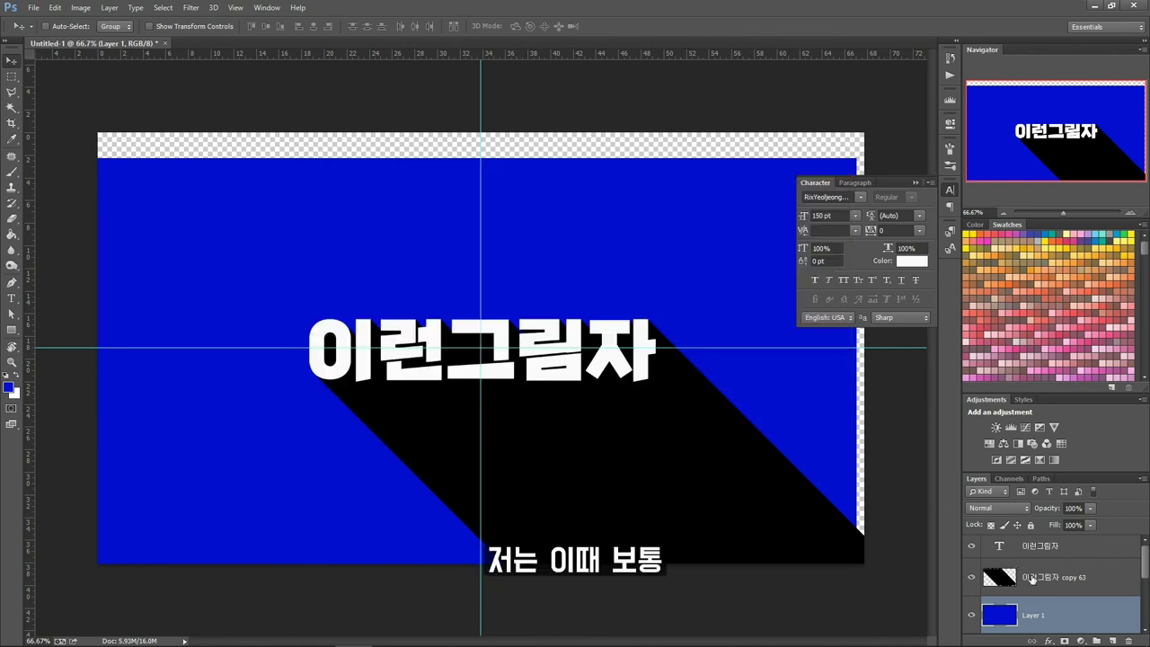
# Add a Solid Color fill layer set to medium grey #676767
pyautogui.click(1082, 641)
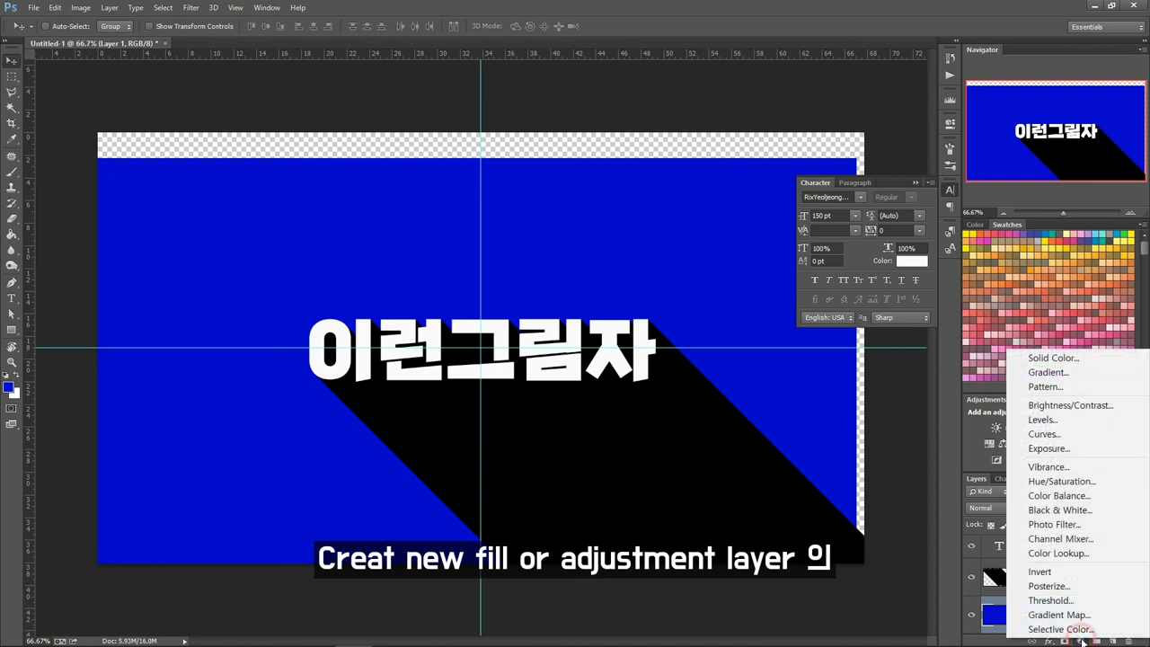
pyautogui.click(1086, 359)
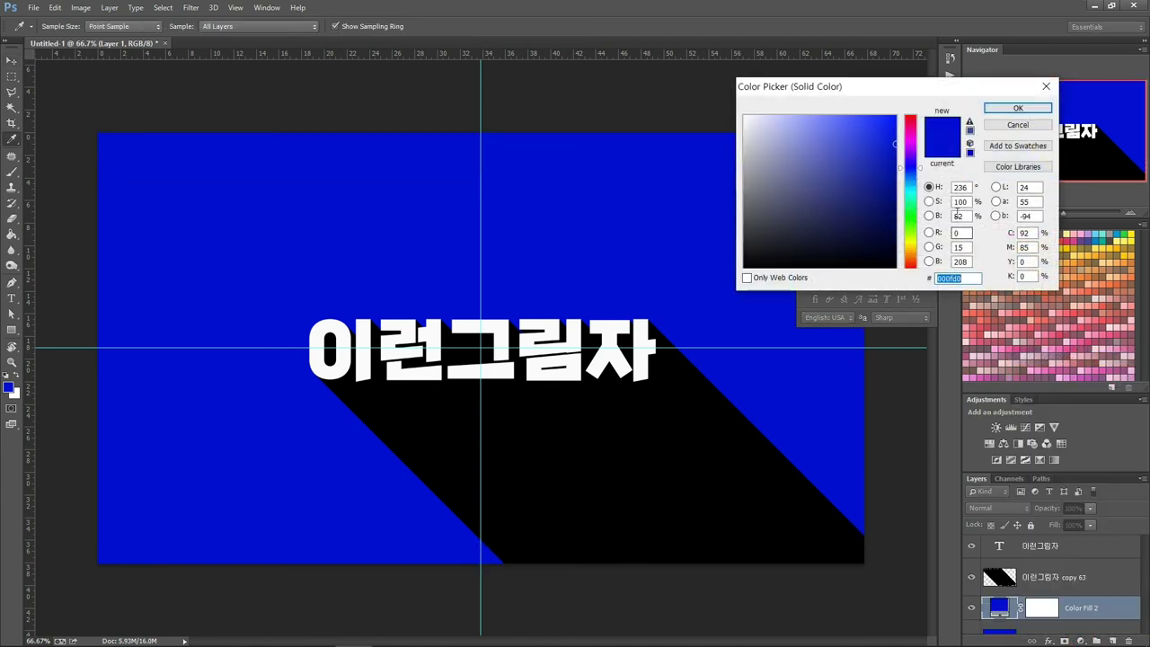
pyautogui.moveTo(875, 159)
pyautogui.mouseDown()
pyautogui.moveTo(885, 157)
pyautogui.moveTo(749, 158)
pyautogui.mouseUp()
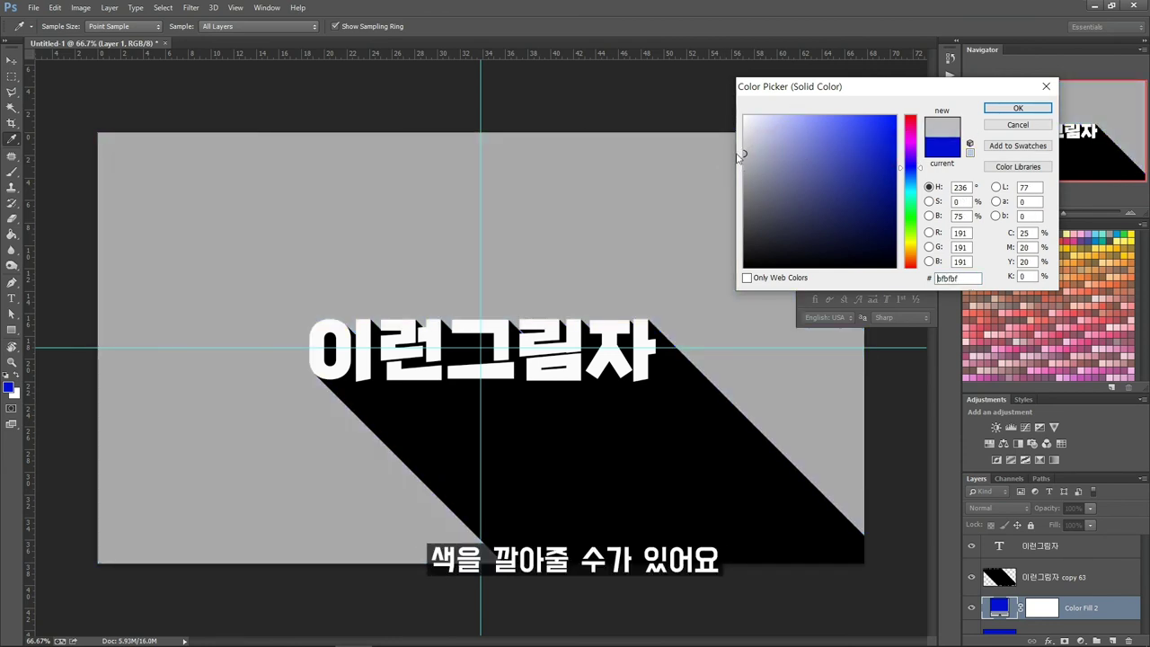
pyautogui.moveTo(743, 166)
pyautogui.mouseDown()
pyautogui.moveTo(731, 198)
pyautogui.moveTo(732, 211)
pyautogui.moveTo(744, 205)
pyautogui.mouseUp()
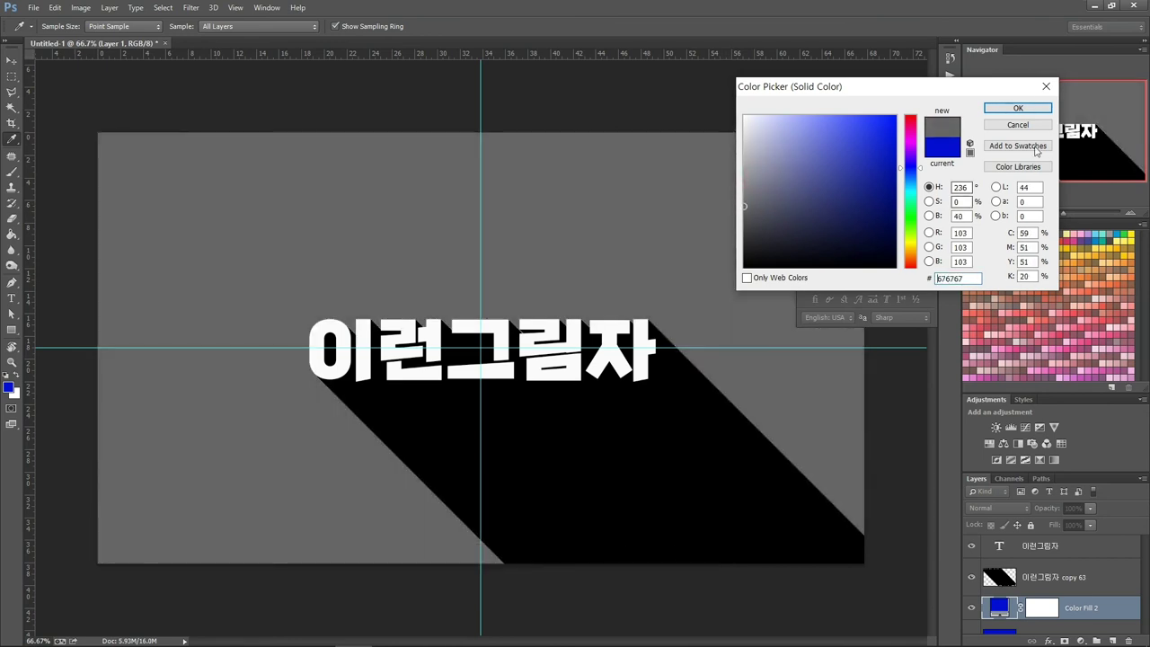
pyautogui.click(1019, 108)
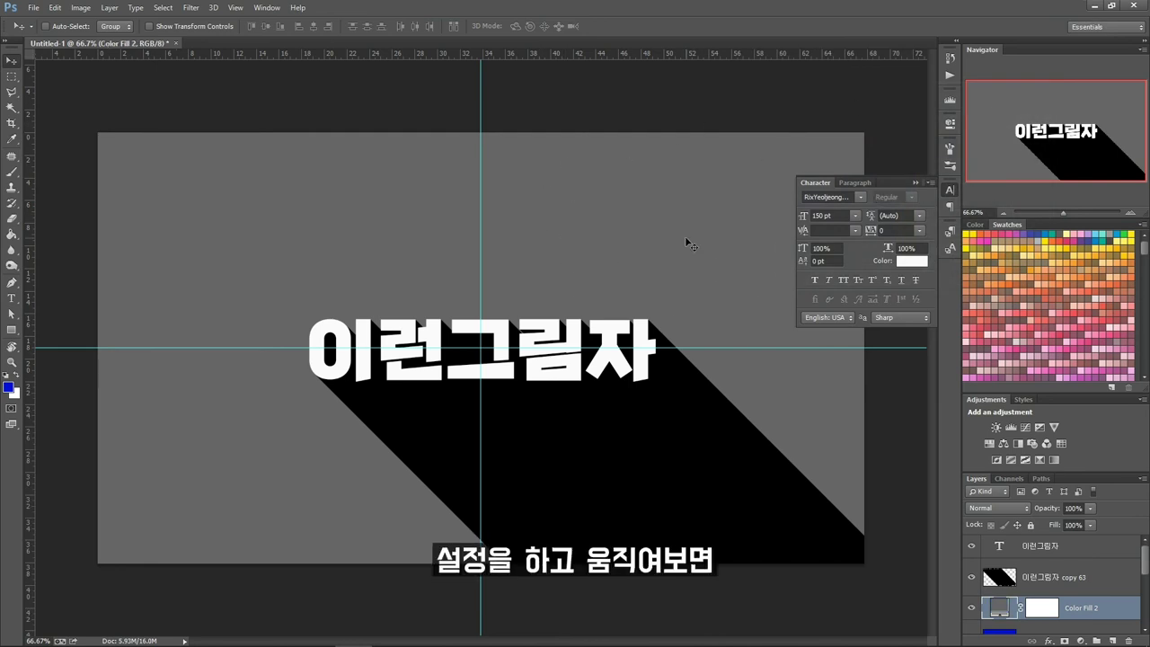
# Reposition the grey fill layer on the canvas and group it into Group 1
pyautogui.moveTo(694, 267); pyautogui.dragTo(513, 198)
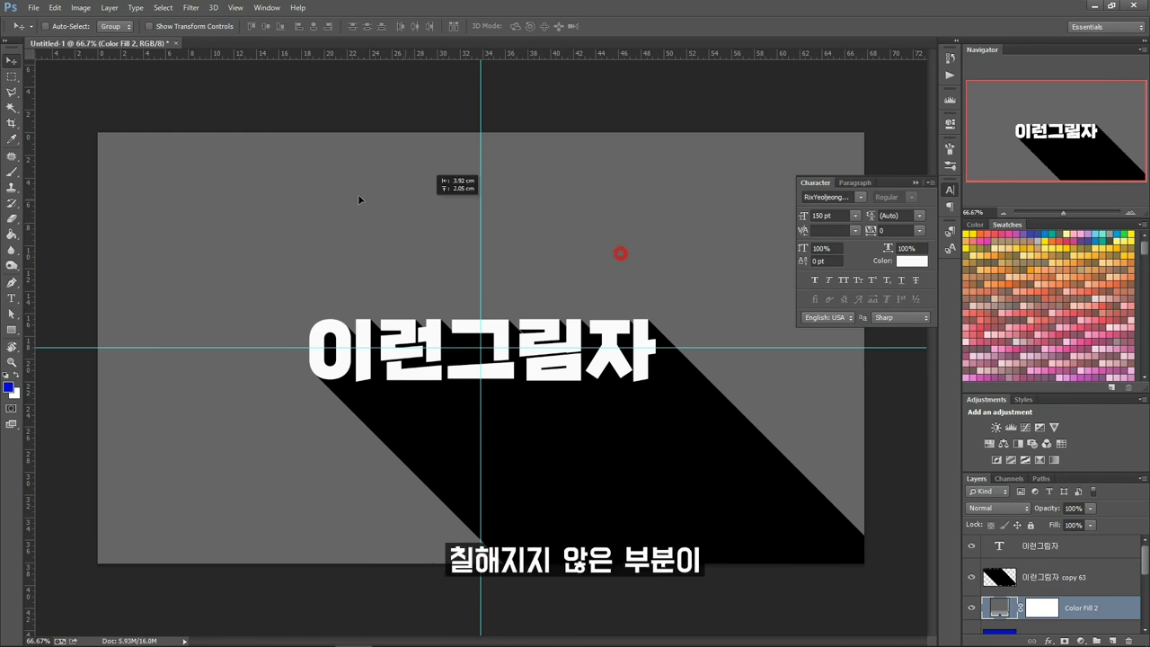
pyautogui.moveTo(513, 198); pyautogui.dragTo(505, 205)
pyautogui.hotkey('ctrl', 'g')
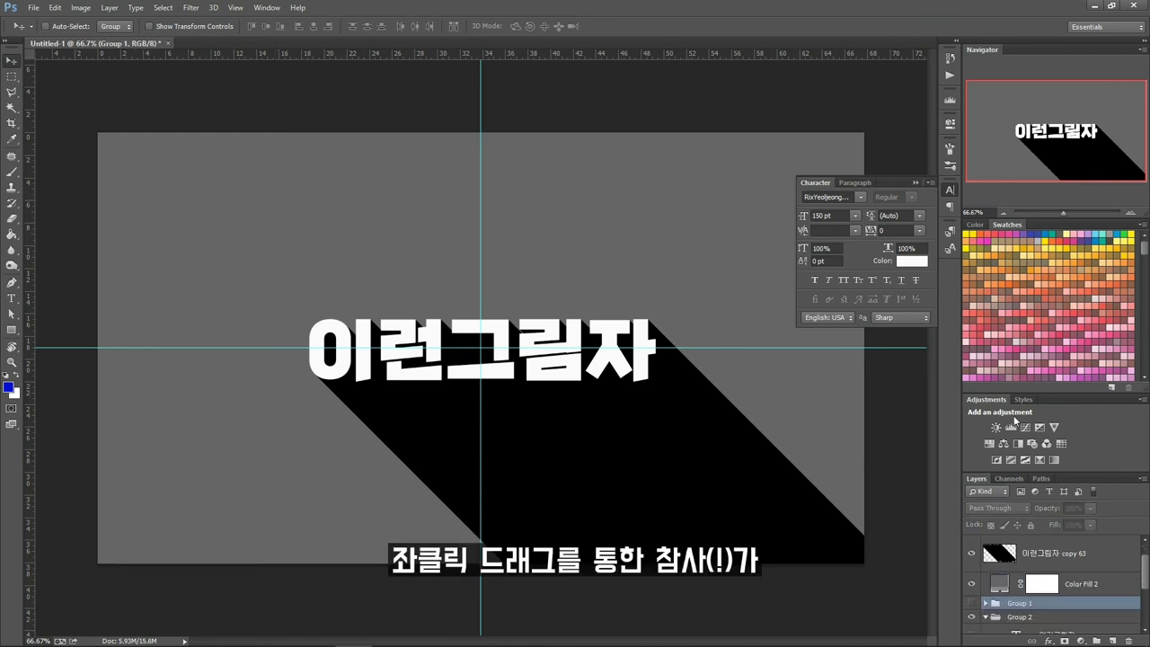
# Preview red and blue colours for the Color Fill 2 background, then cancel to keep grey
pyautogui.click(1079, 585)
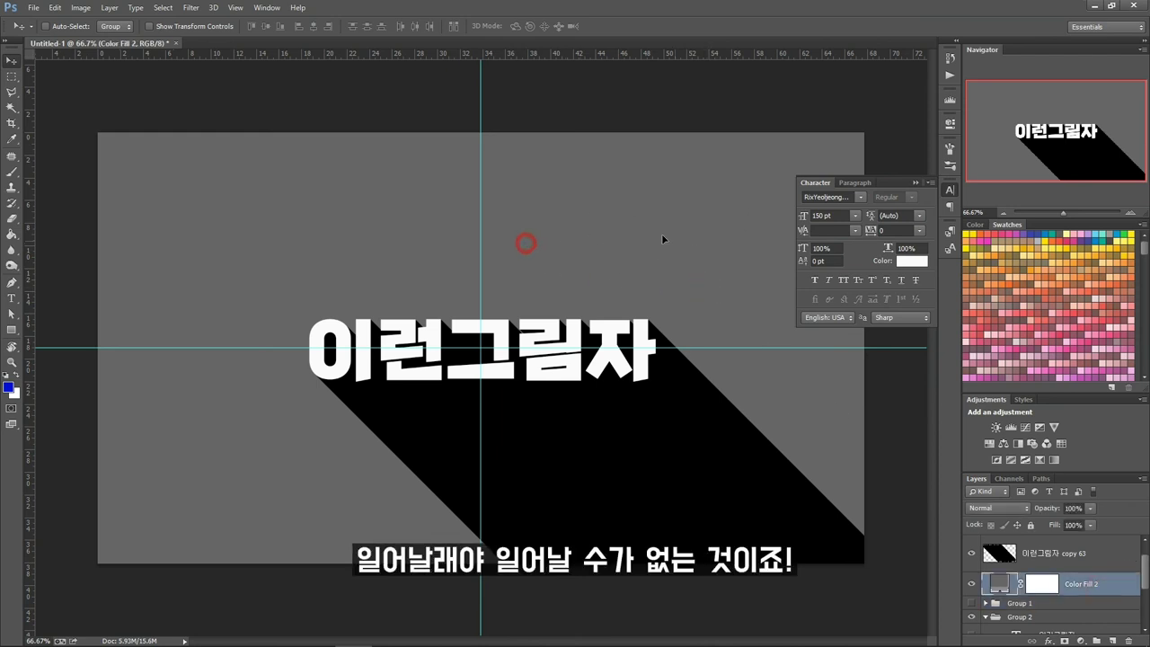
pyautogui.moveTo(661, 238); pyautogui.dragTo(732, 283)
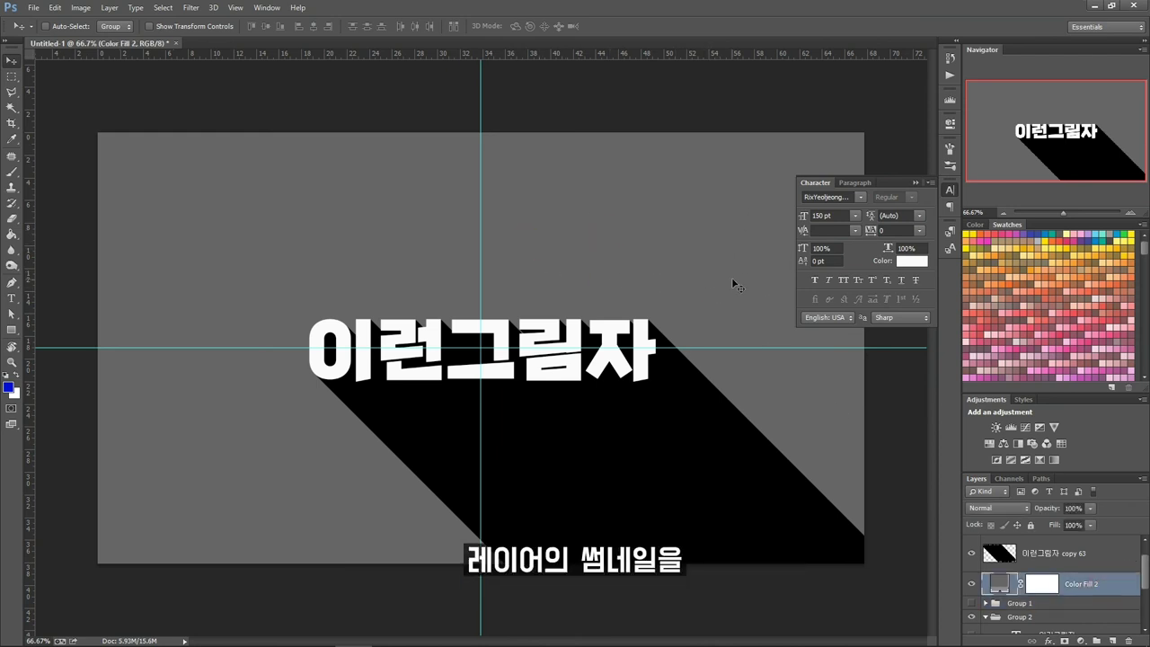
pyautogui.doubleClick(1001, 583)
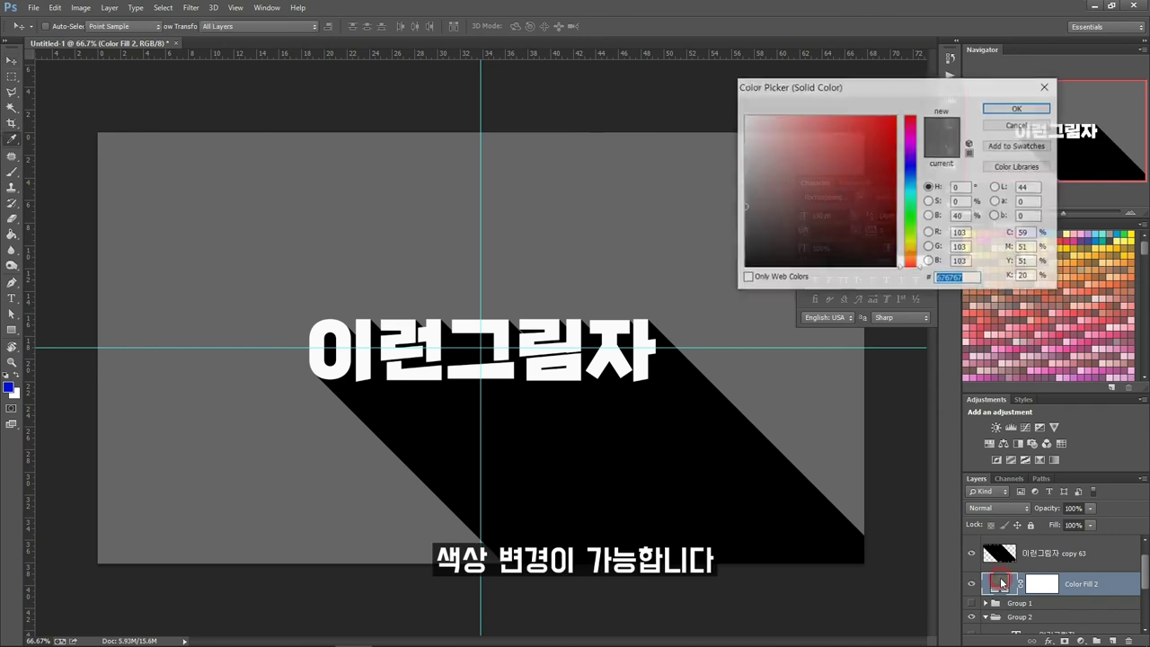
pyautogui.moveTo(757, 207); pyautogui.dragTo(820, 148)
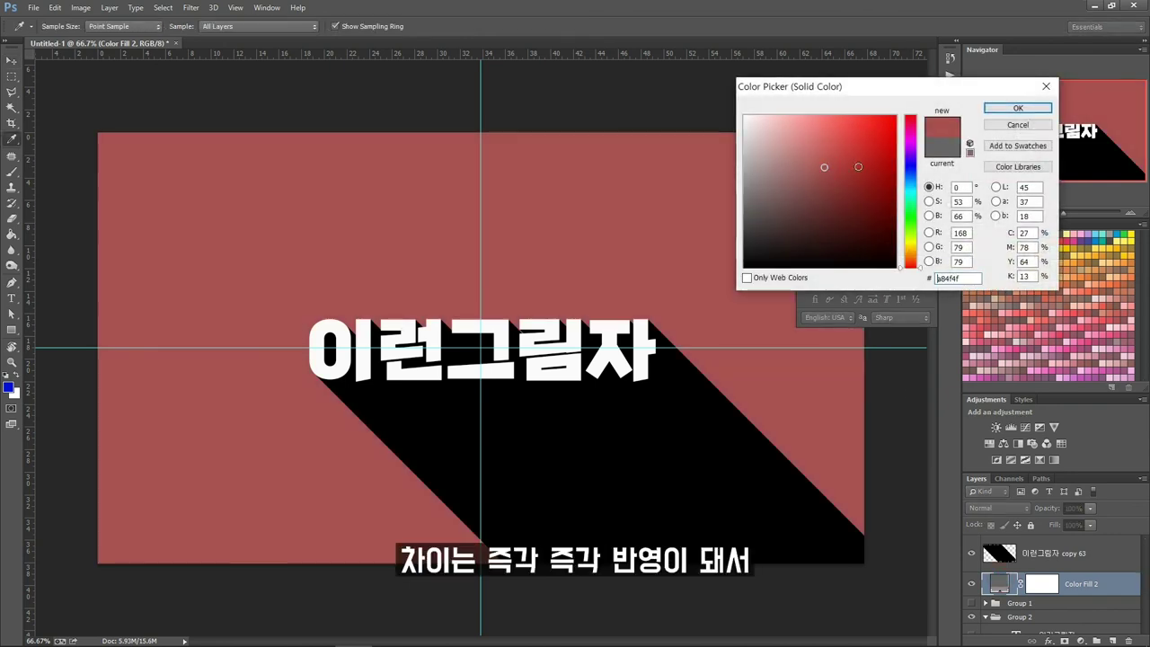
pyautogui.click(890, 120)
pyautogui.moveTo(890, 148)
pyautogui.mouseDown()
pyautogui.moveTo(864, 164)
pyautogui.moveTo(913, 166)
pyautogui.mouseUp()
pyautogui.click(887, 161)
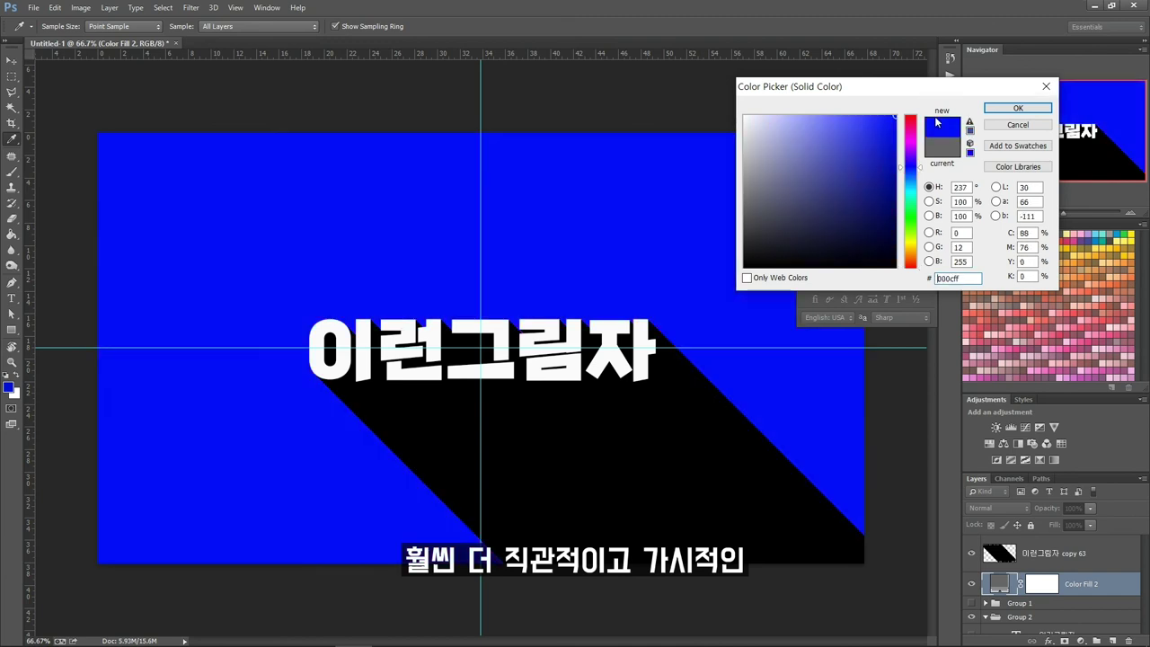
pyautogui.click(1018, 124)
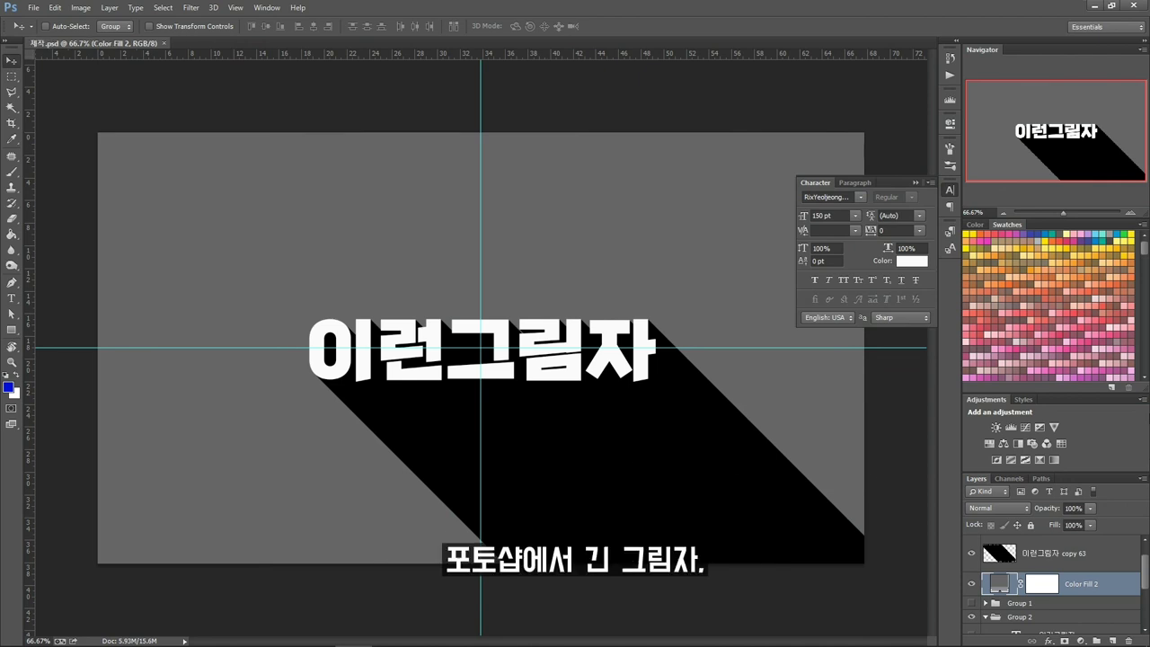
# Set the Color Fill 2 background to light blue #68d0ef sampled from the Swatches panel
pyautogui.doubleClick(1000, 586)
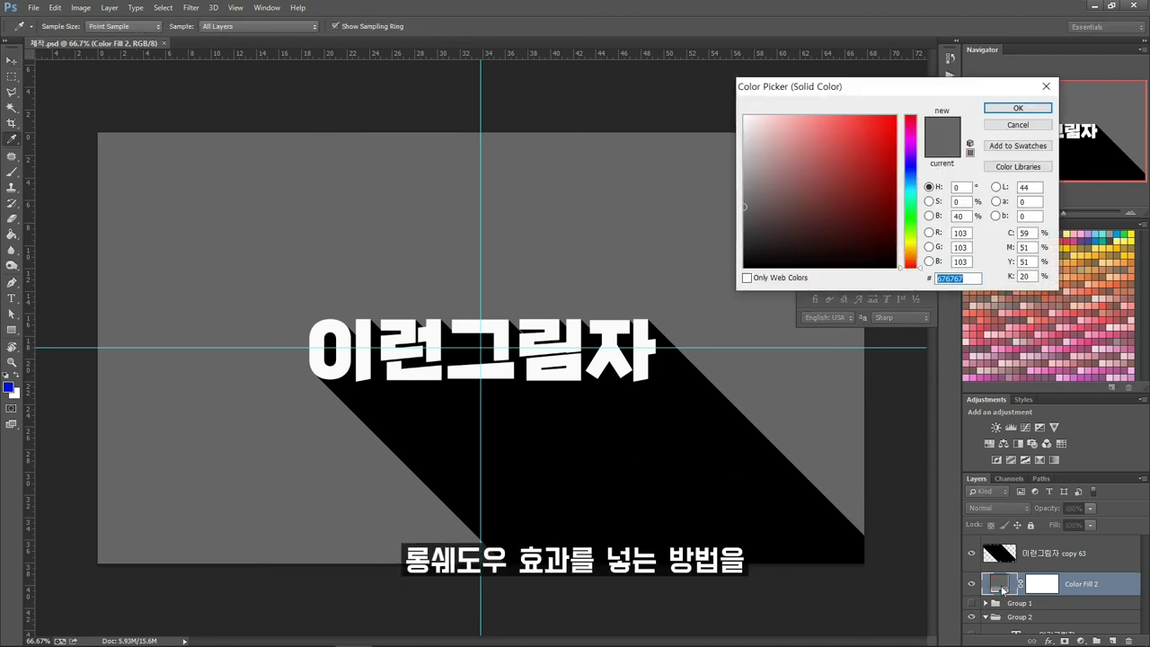
pyautogui.moveTo(939, 92); pyautogui.dragTo(820, 136)
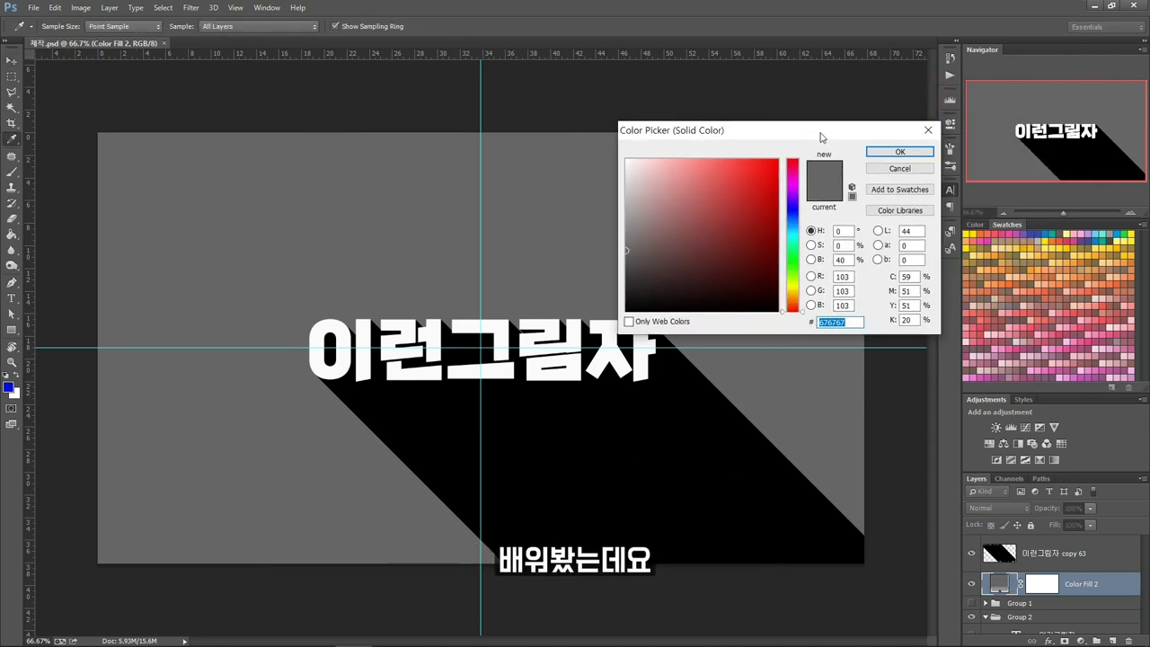
pyautogui.click(1097, 235)
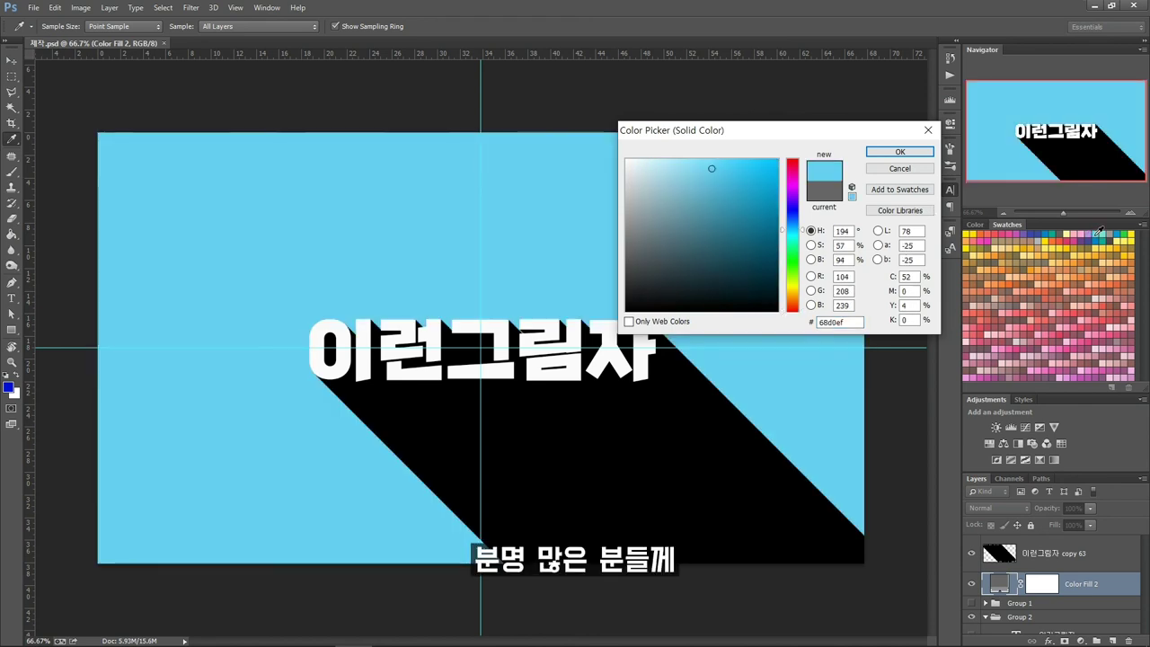
pyautogui.click(899, 152)
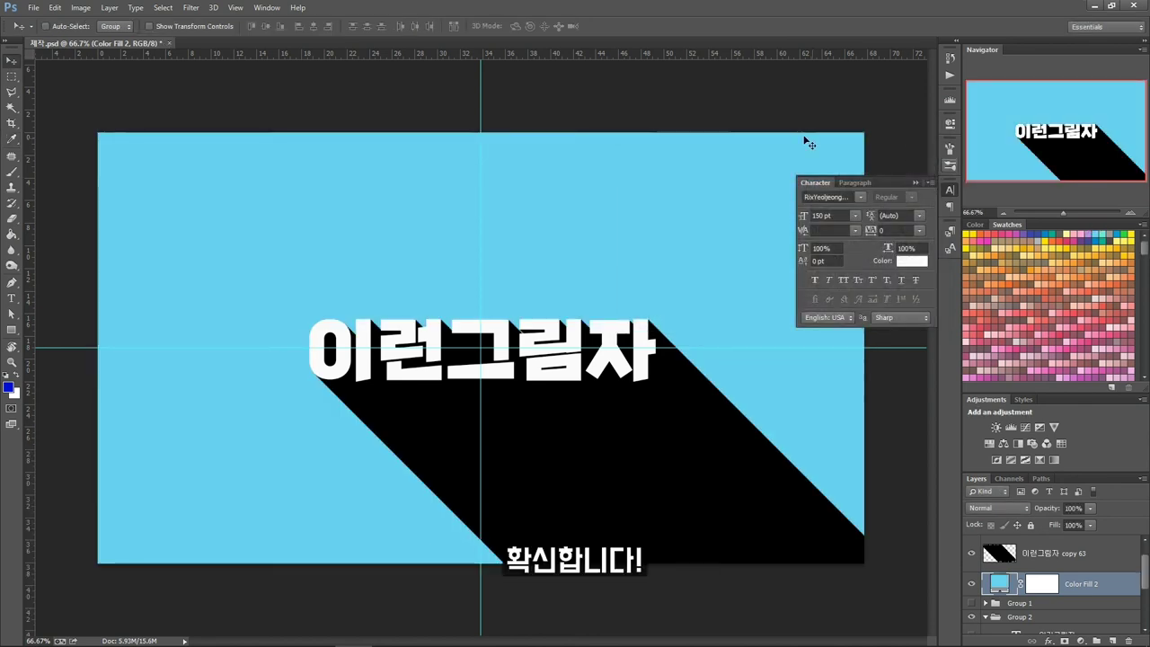
pyautogui.click(1042, 554)
pyautogui.click(1082, 641)
# Add a 0068d2 Solid Color fill layer clipped to the shadow layer
pyautogui.click(1081, 361)
pyautogui.write('0068d2')
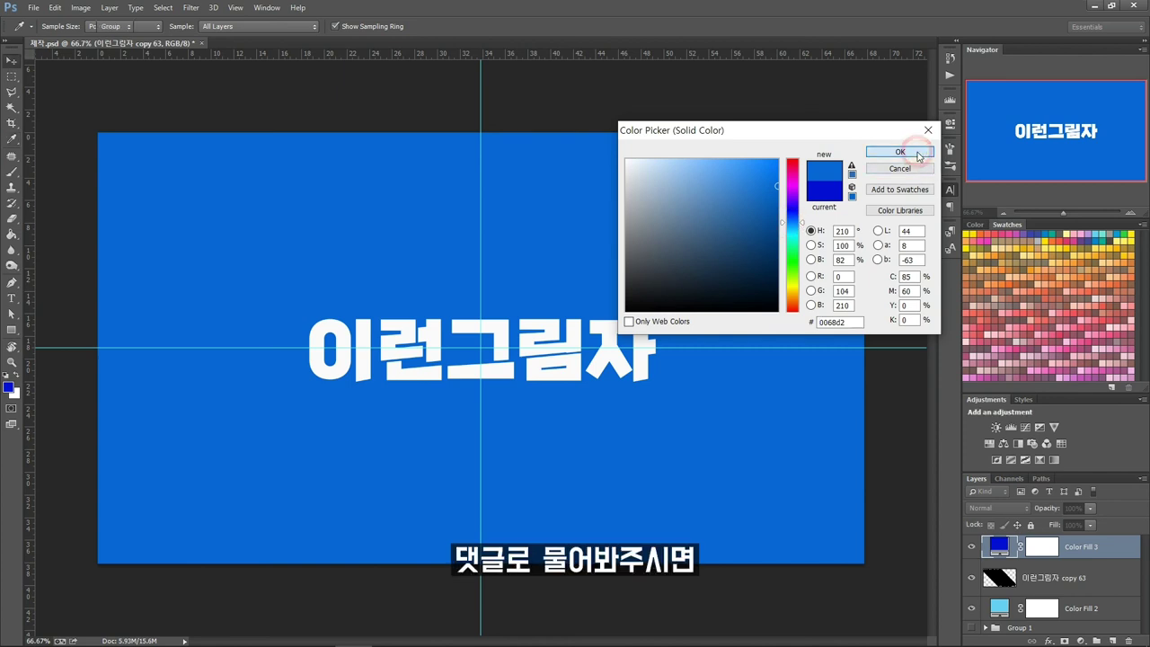
pyautogui.click(900, 152)
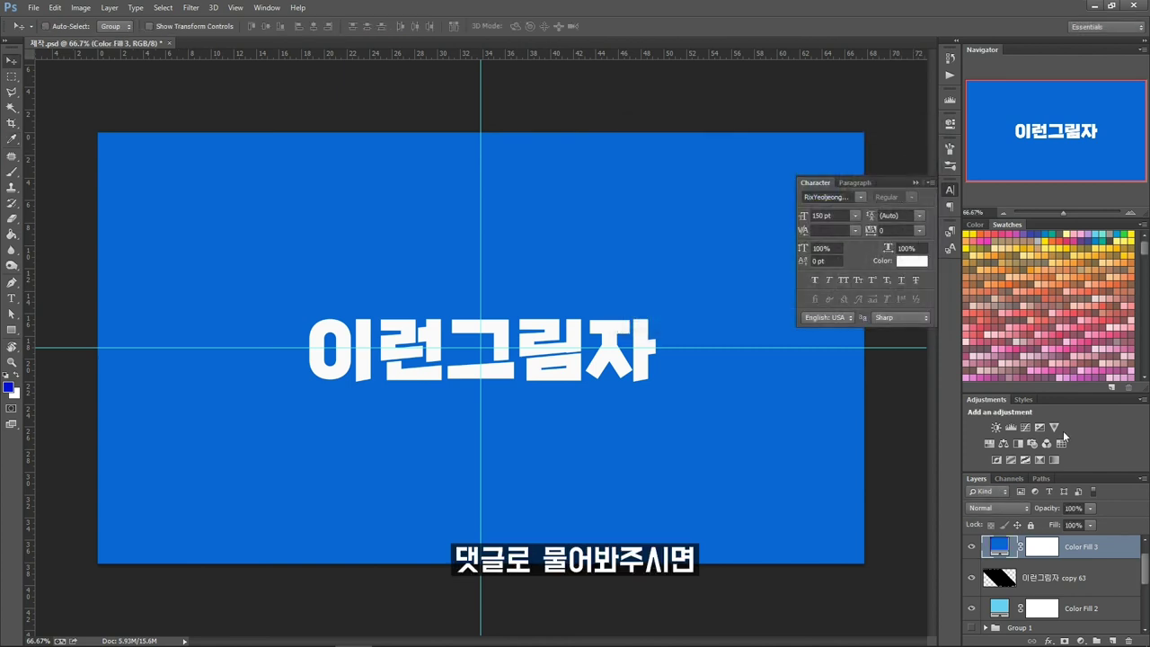
pyautogui.keyDown('alt'); pyautogui.click(1056, 557); pyautogui.keyUp('alt')
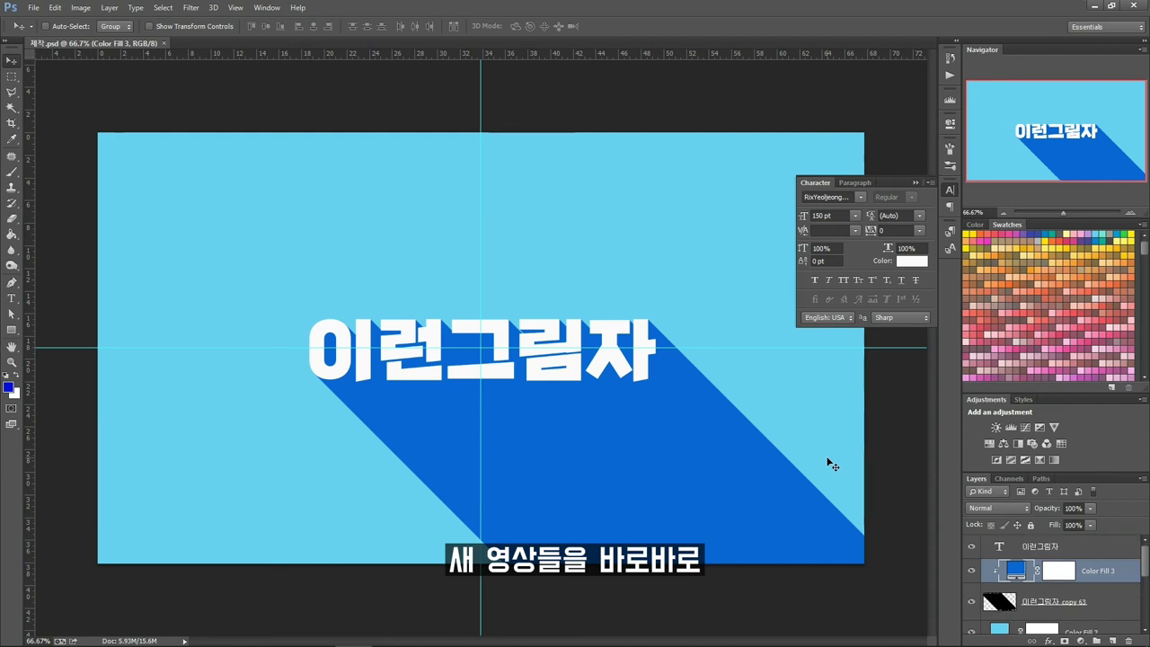
# Group the finished layers into Group 3 and delete the unused Group 1 and Group 2
pyautogui.hotkey('alt', '[')
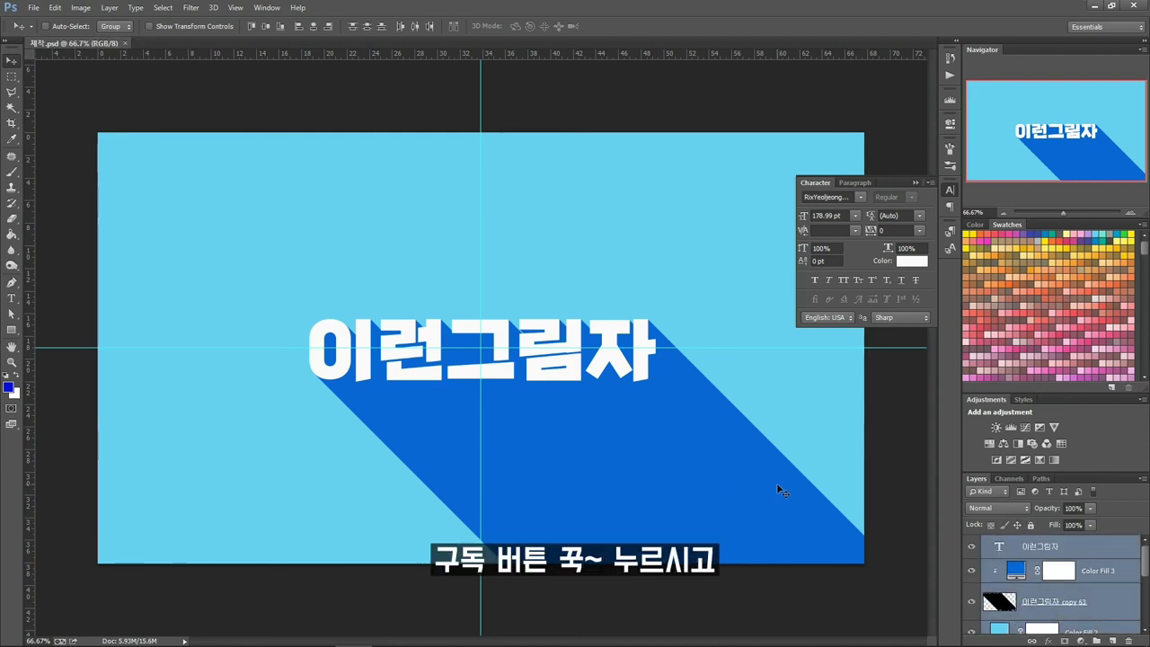
pyautogui.hotkey('ctrl', 'g')
pyautogui.click(1042, 556)
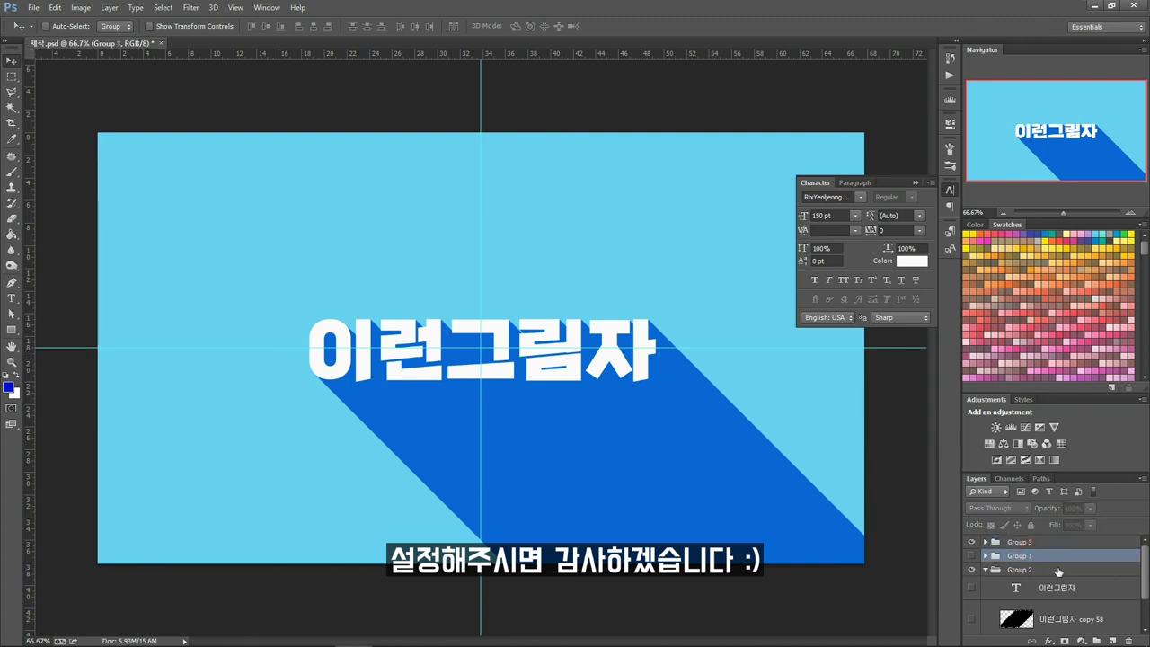
pyautogui.keyDown('ctrl'); pyautogui.click(1061, 572); pyautogui.keyUp('ctrl')
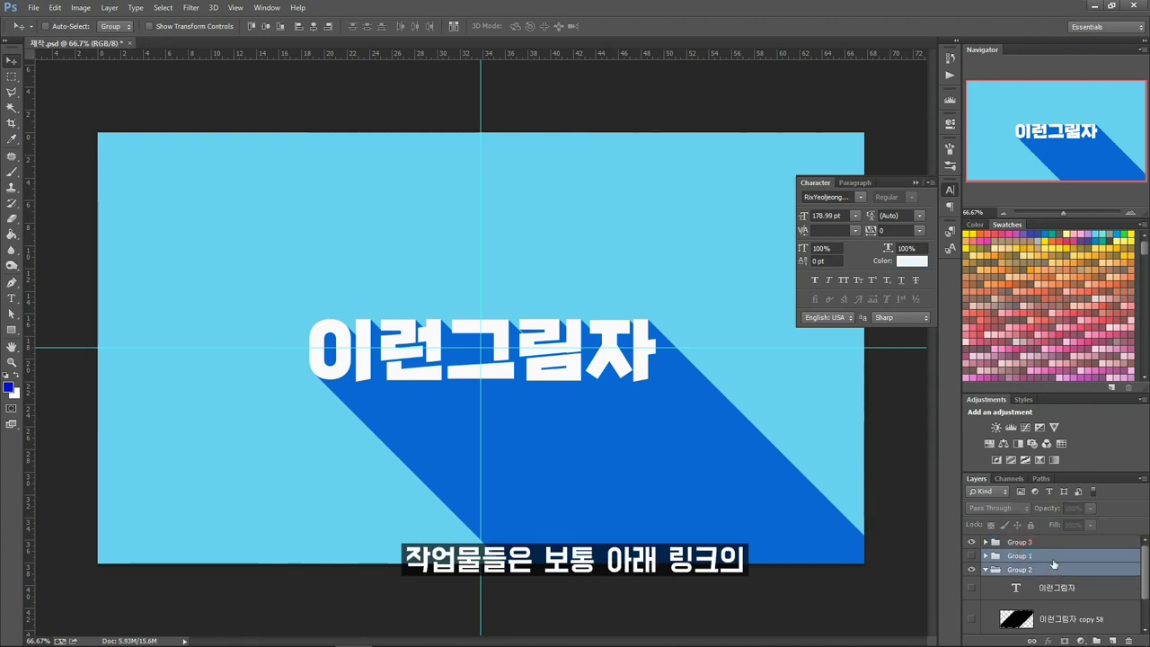
pyautogui.press('Delete')
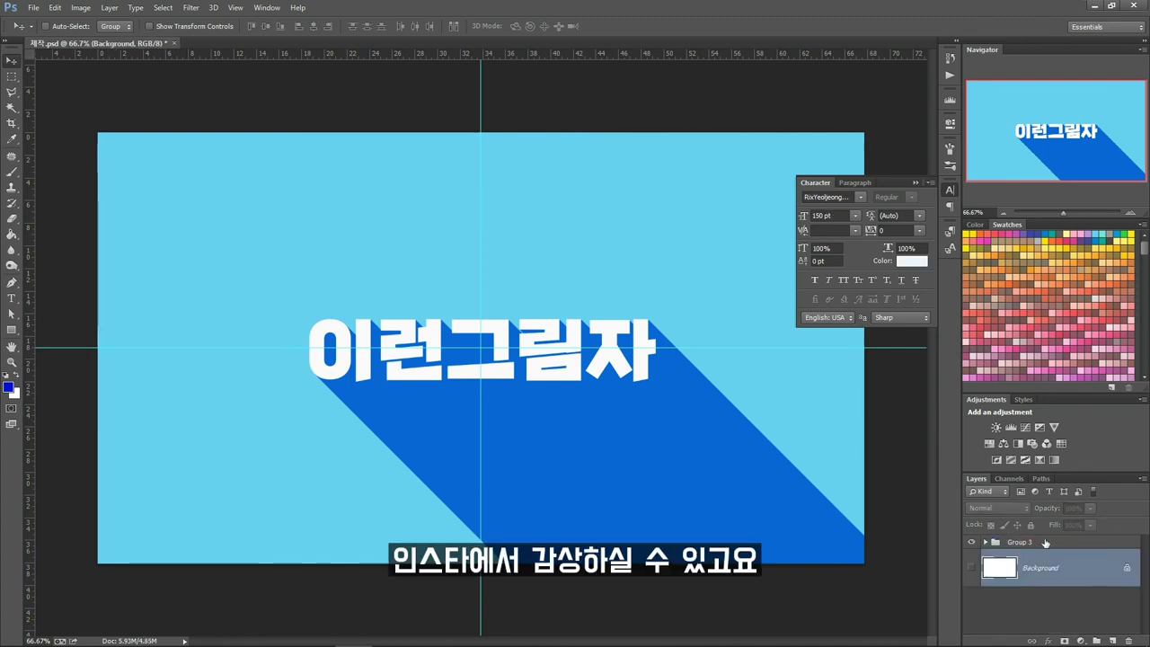
# Rename Group 3 to '그런그림자'
pyautogui.click(1046, 543)
pyautogui.doubleClick(1025, 543)
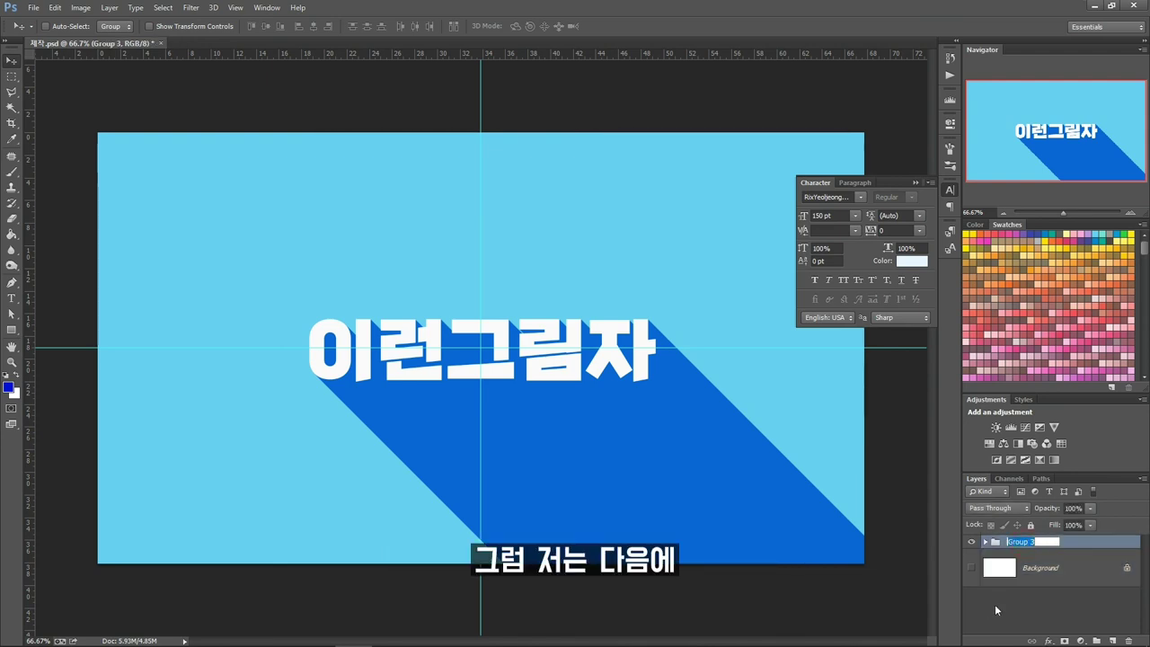
pyautogui.write('그')
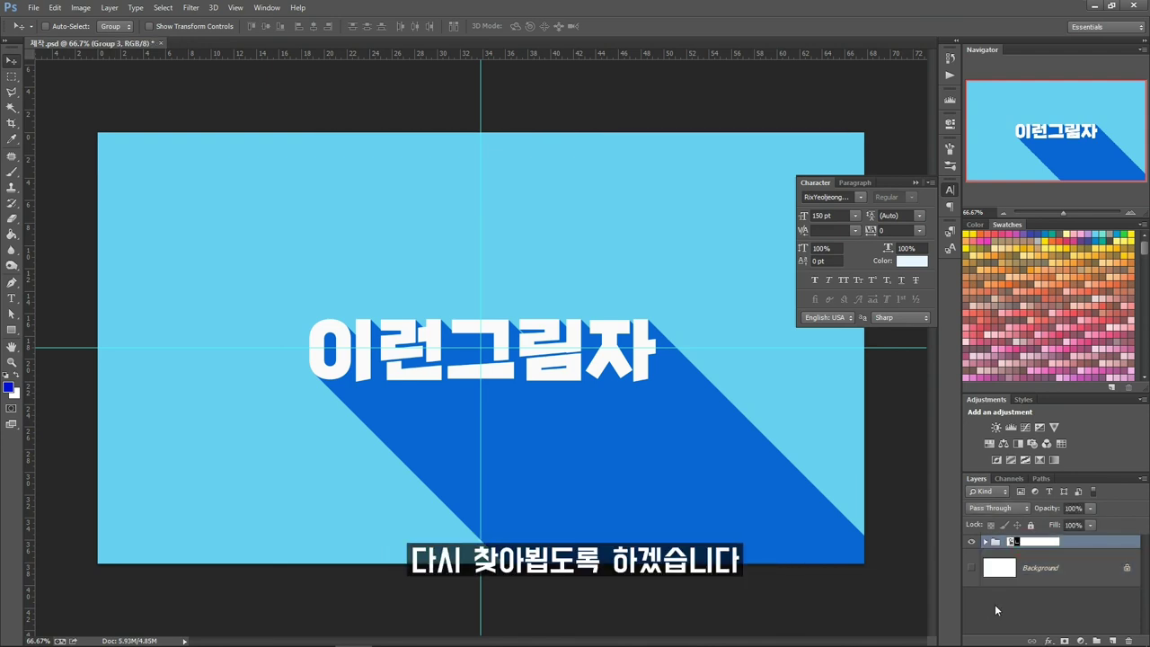
pyautogui.write('런그림자')
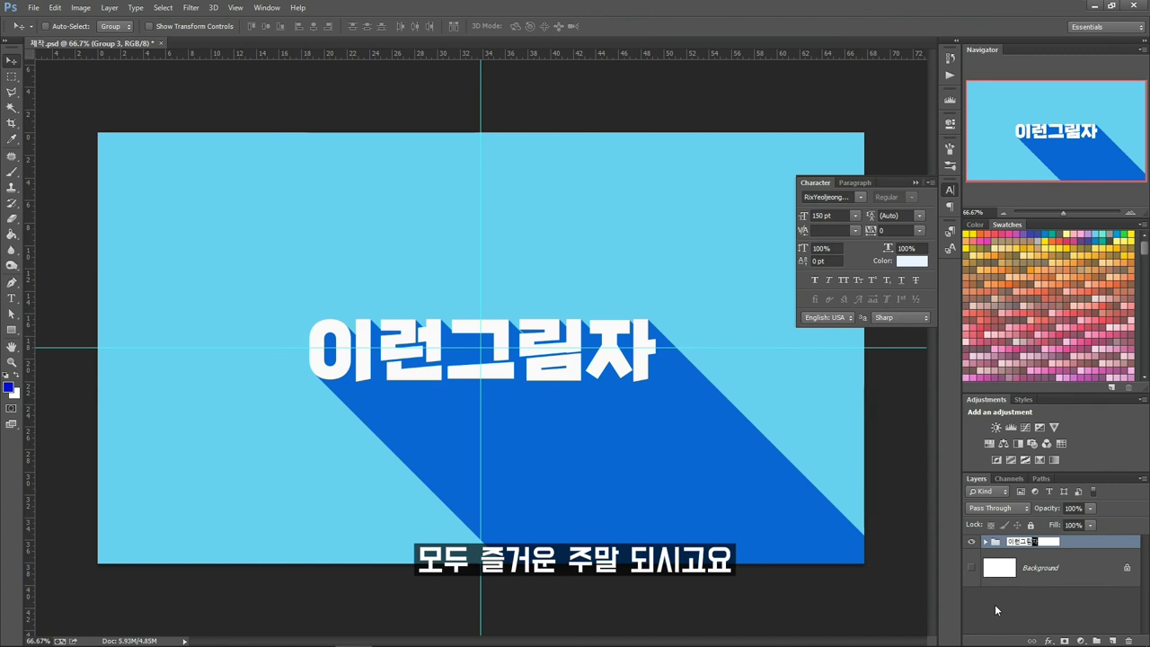